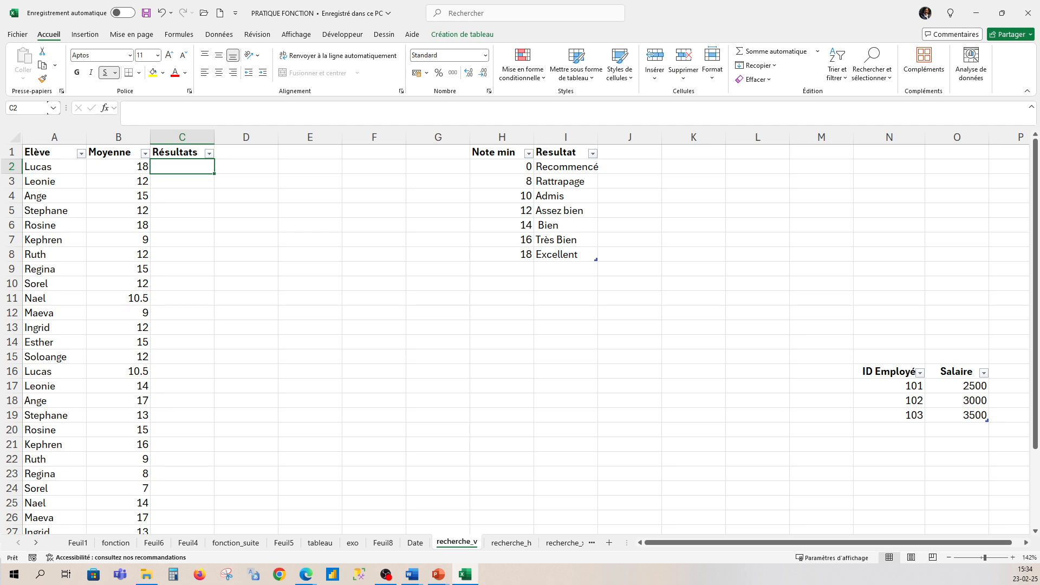
{"action": "key", "text": "alt+Tab"}
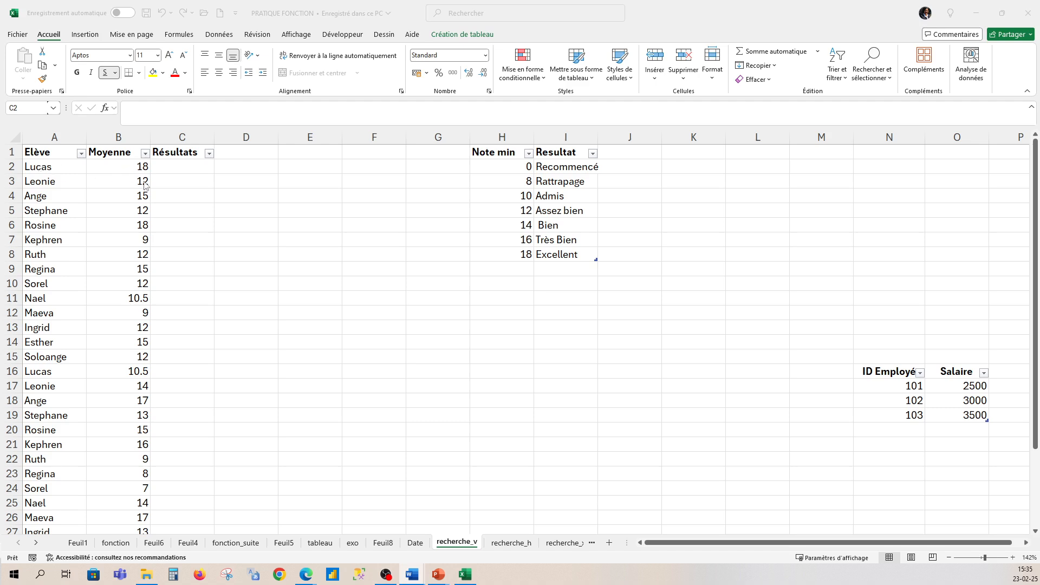
{"action": "left_click", "coordinate": [175, 167]}
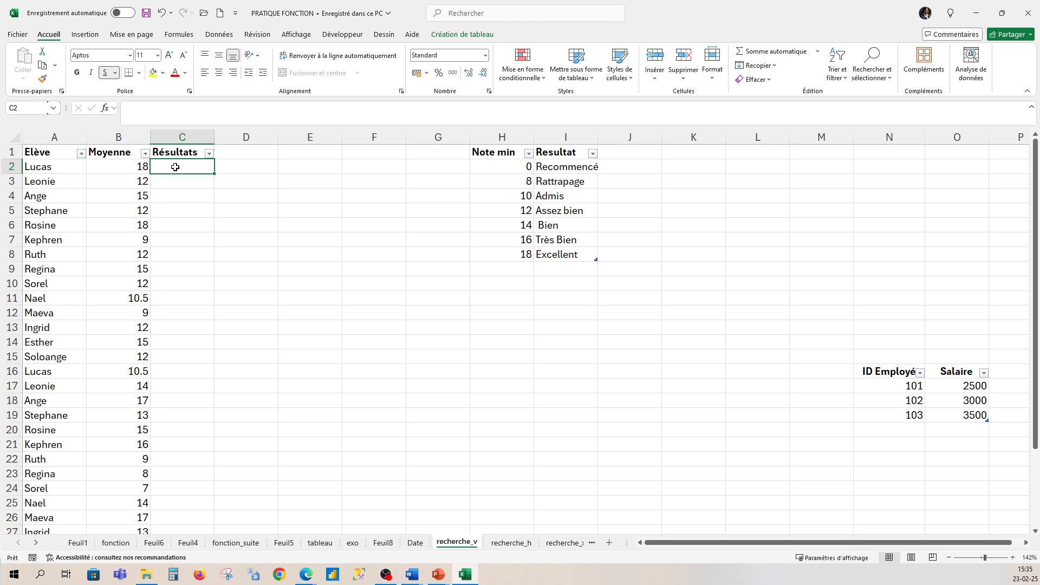
{"action": "type", "text": "=recherc"}
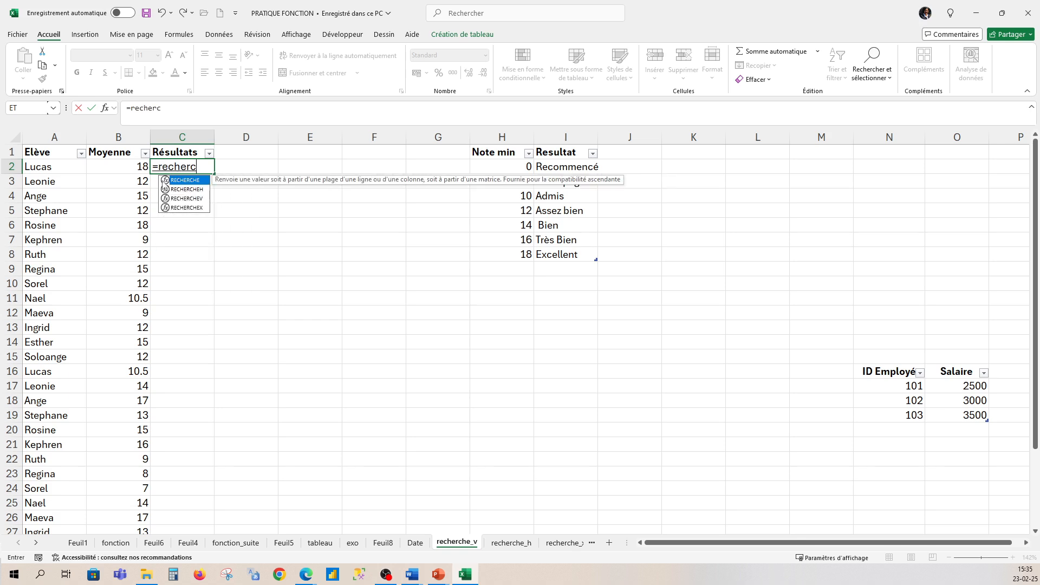
{"action": "double_click", "coordinate": [202, 198]}
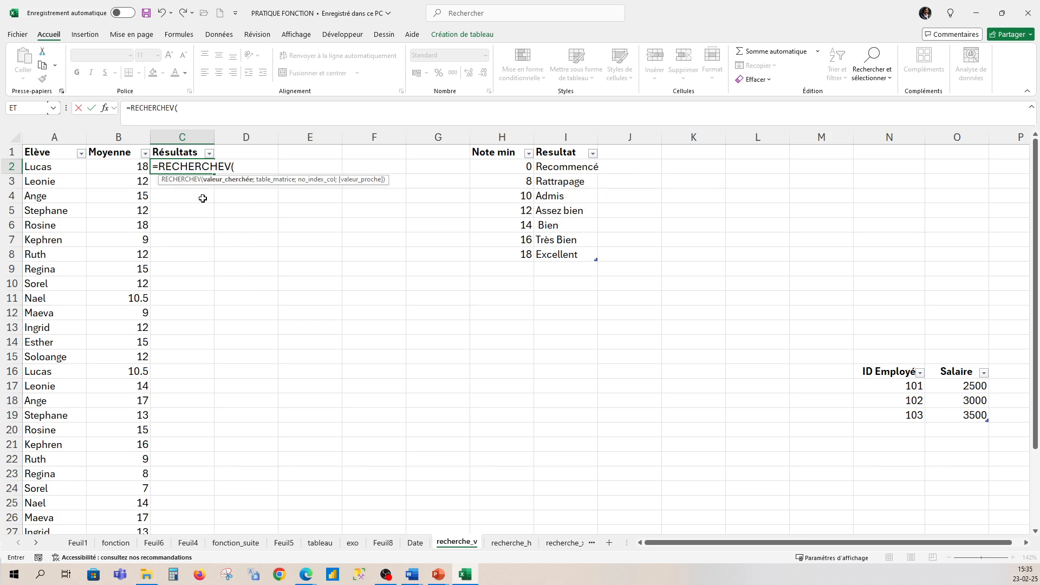
{"action": "key", "text": "BackSpace"}
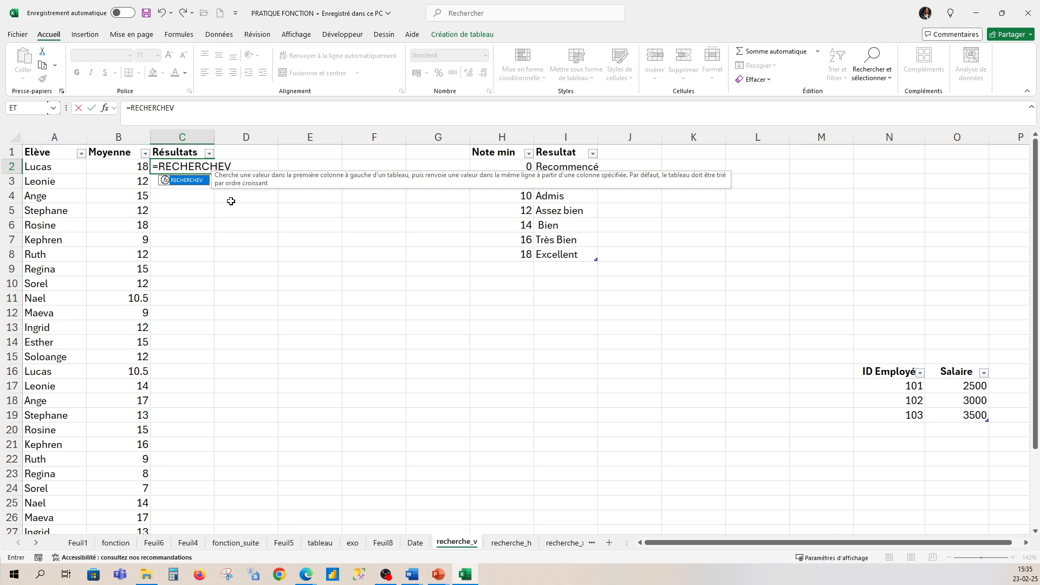
{"action": "type", "text": "("}
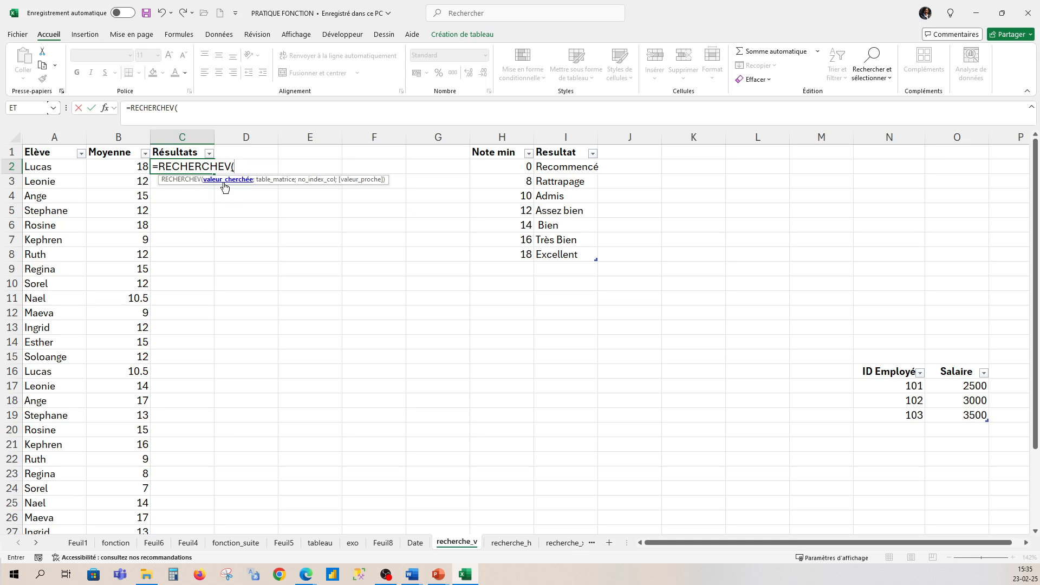
{"action": "left_click", "coordinate": [127, 168]}
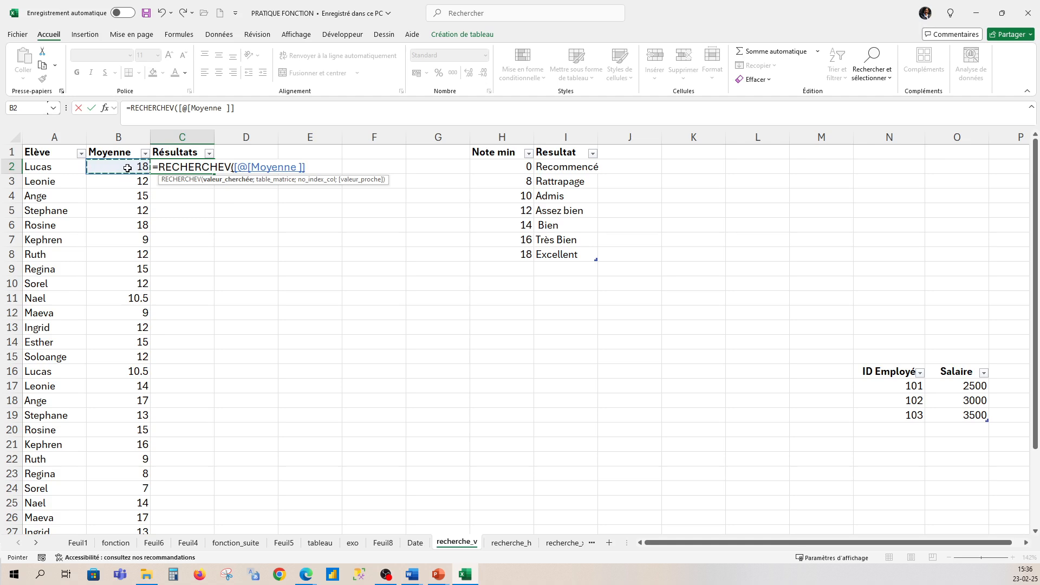
{"action": "type", "text": ";"}
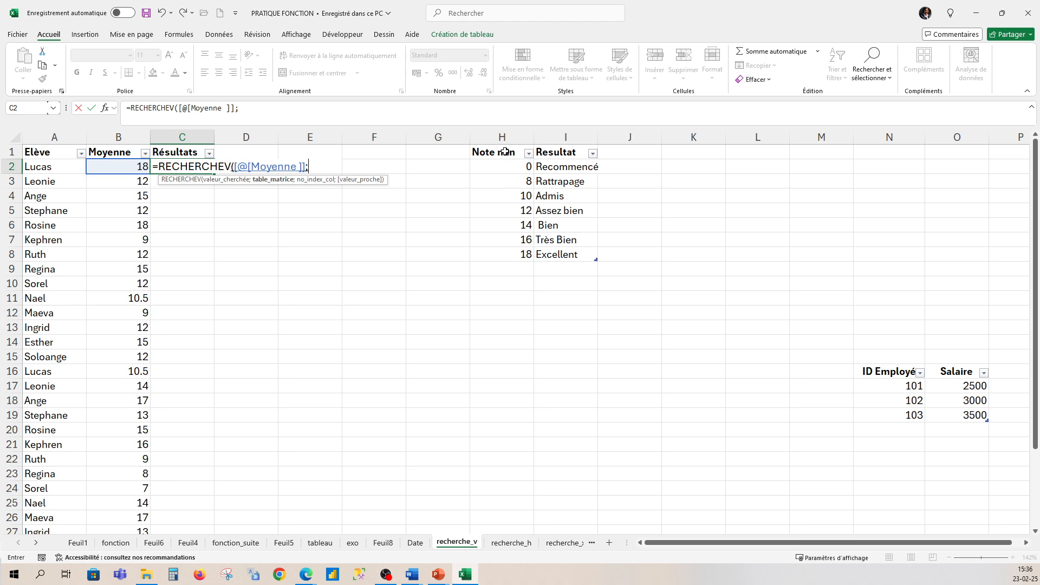
{"action": "left_click_drag", "start_coordinate": [505, 152], "coordinate": [569, 254]}
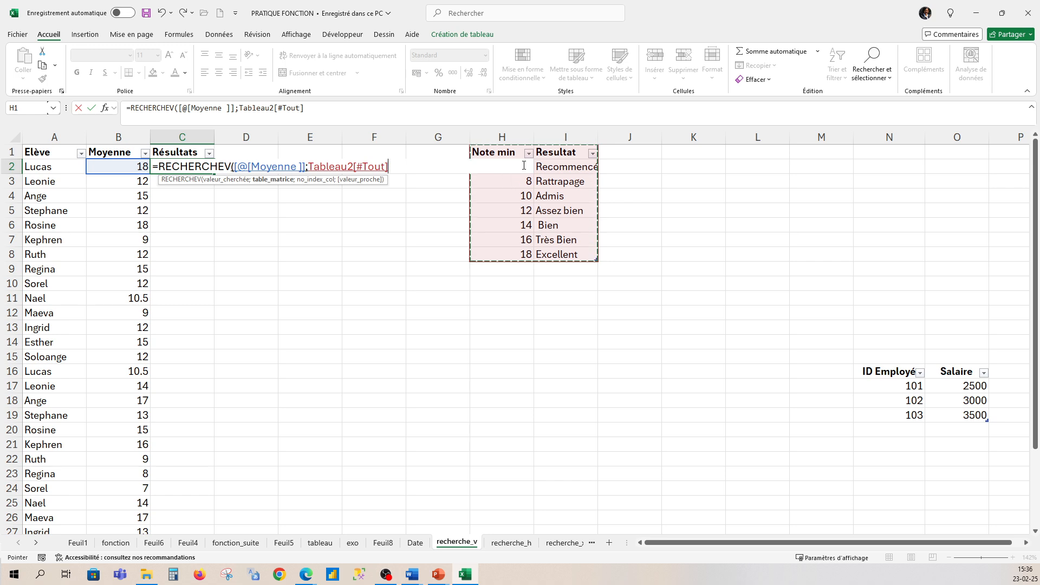
{"action": "key", "text": "F2"}
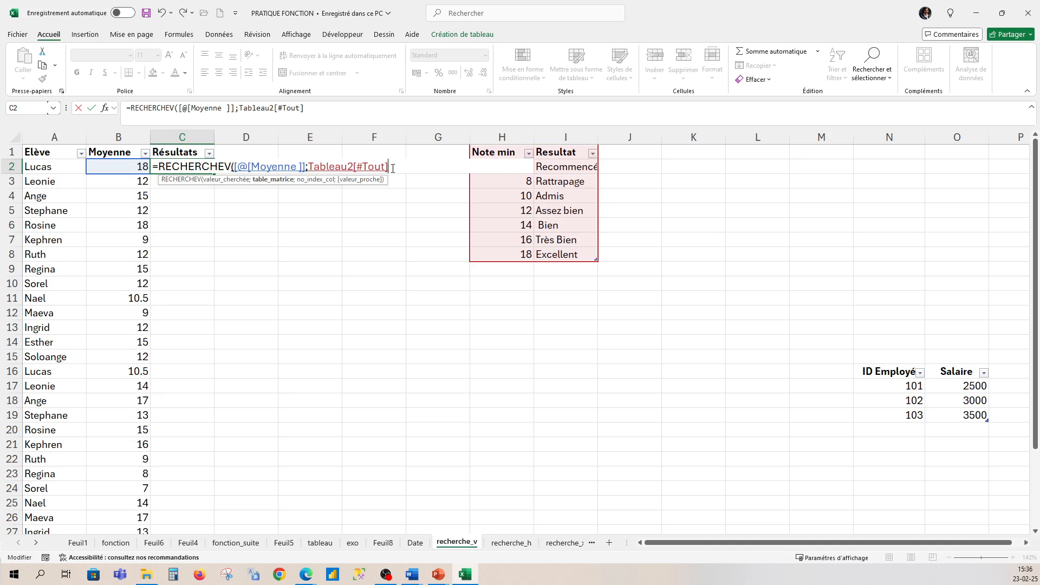
{"action": "left_click_drag", "start_coordinate": [388, 165], "coordinate": [309, 166]}
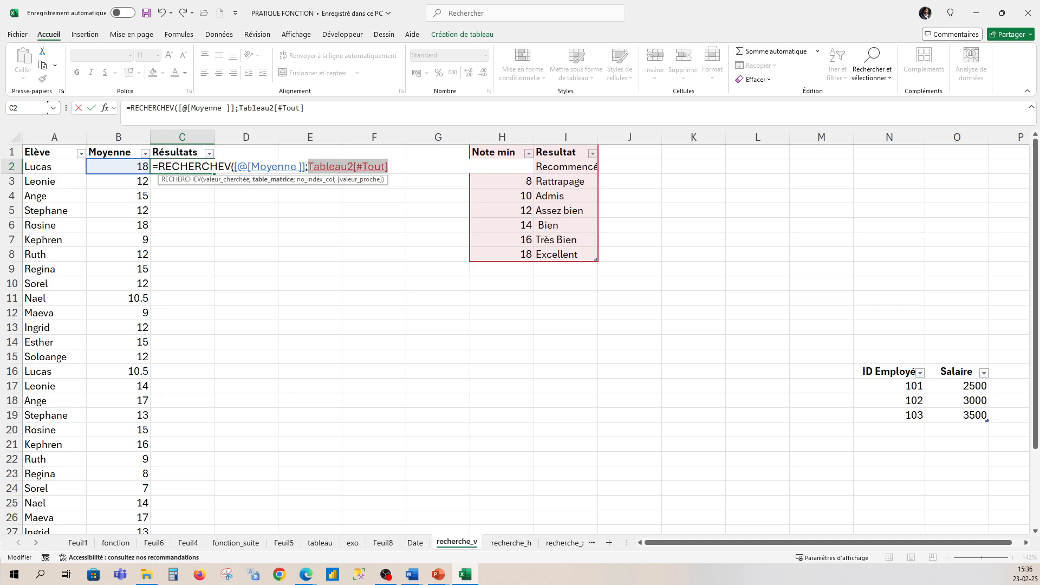
{"action": "key", "text": "BackSpace"}
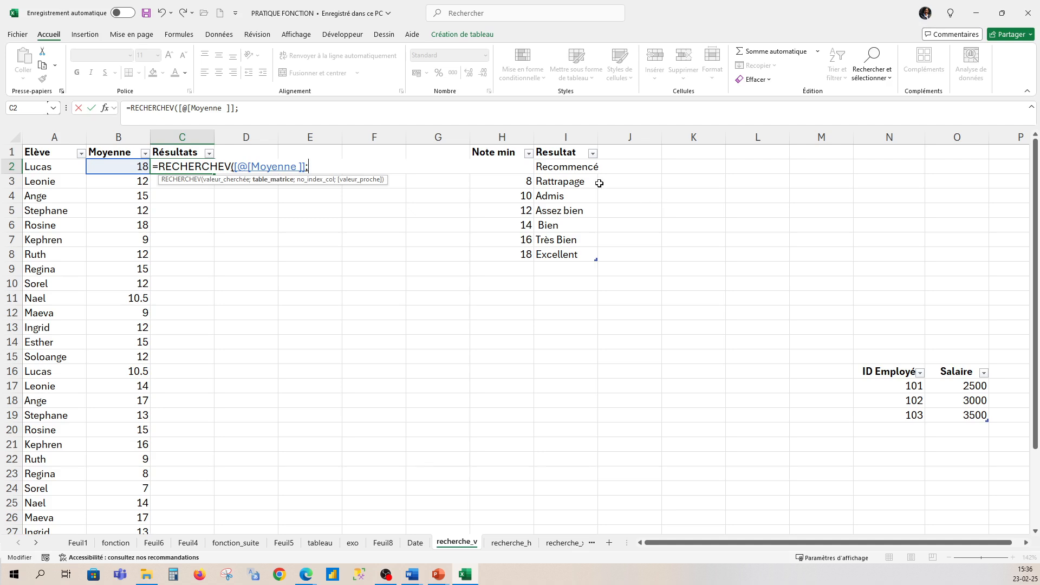
{"action": "left_click", "coordinate": [682, 206]}
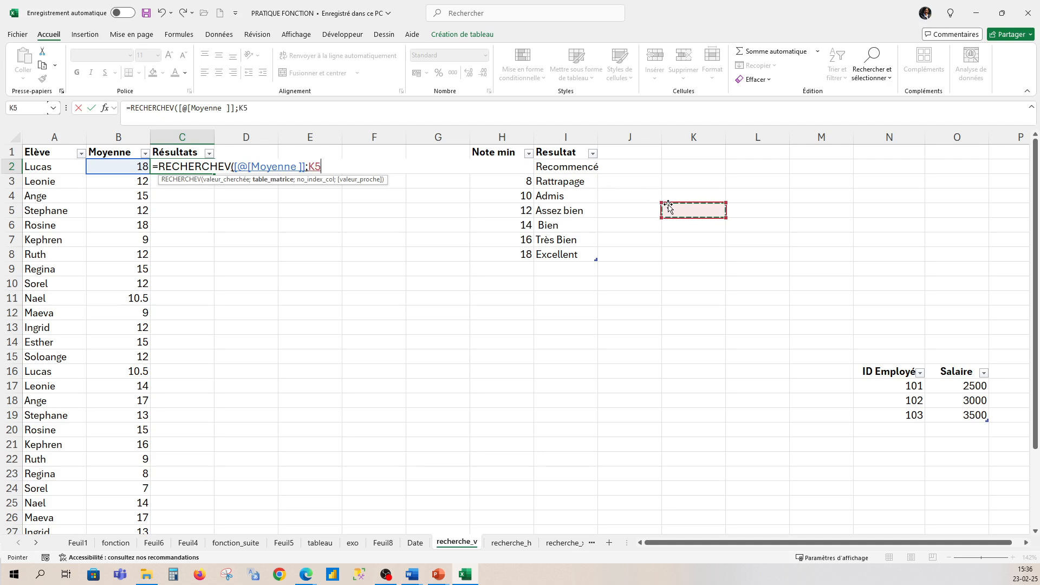
{"action": "key", "text": "BackSpace"}
{"action": "key", "text": "BackSpace"}
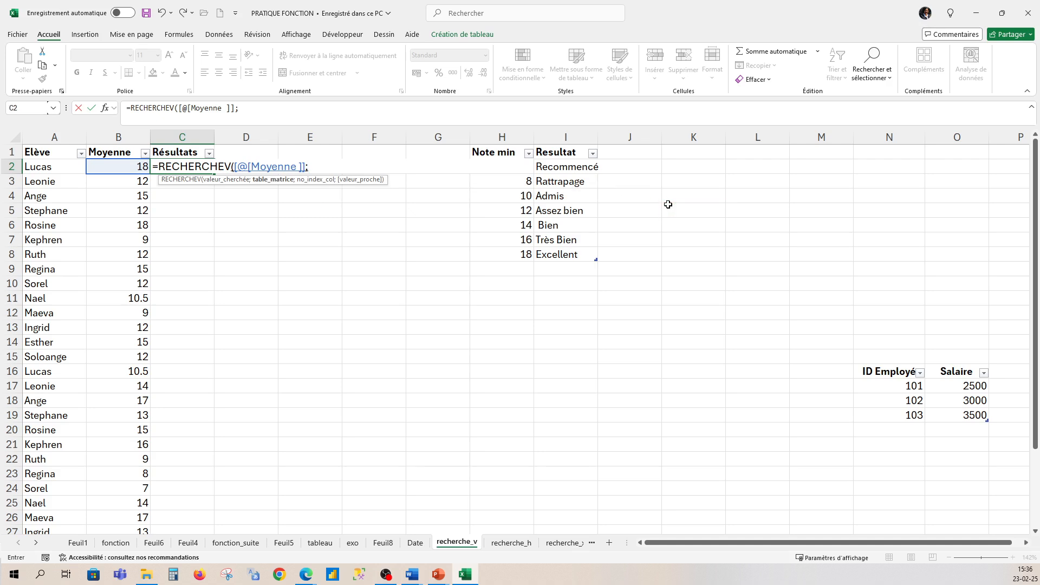
{"action": "key", "text": "BackSpace"}
{"action": "key", "text": "BackSpace"}
{"action": "key", "text": "BackSpace"}
{"action": "key", "text": "BackSpace"}
{"action": "key", "text": "BackSpace"}
{"action": "key", "text": "BackSpace"}
{"action": "key", "text": "BackSpace"}
{"action": "key", "text": "BackSpace"}
{"action": "key", "text": "BackSpace"}
{"action": "key", "text": "BackSpace"}
{"action": "key", "text": "BackSpace"}
{"action": "key", "text": "BackSpace"}
{"action": "key", "text": "BackSpace"}
{"action": "key", "text": "BackSpace"}
{"action": "key", "text": "BackSpace"}
{"action": "key", "text": "BackSpace"}
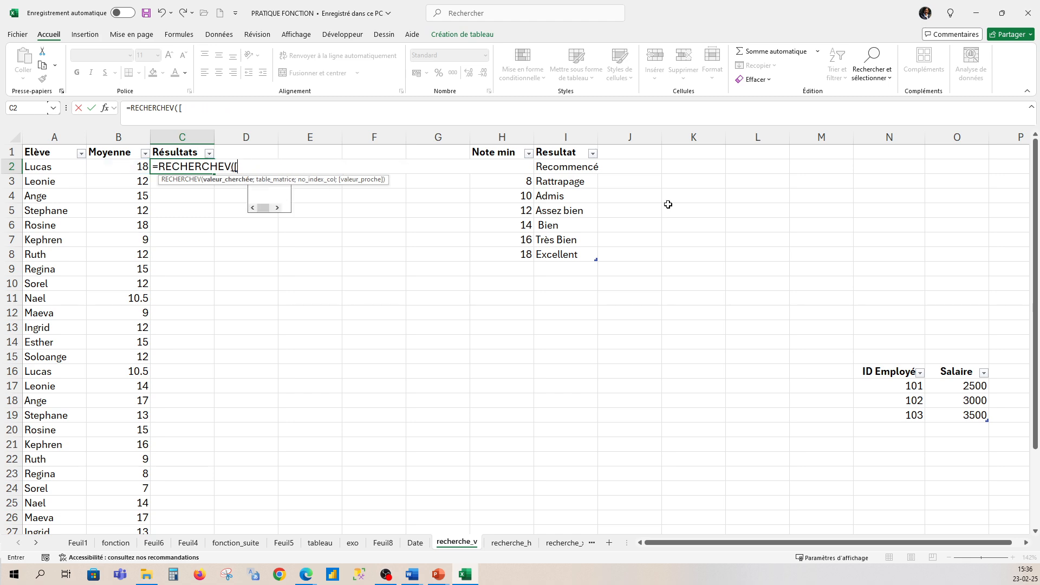
{"action": "key", "text": "BackSpace"}
{"action": "key", "text": "BackSpace"}
{"action": "key", "text": "BackSpace"}
{"action": "key", "text": "BackSpace"}
{"action": "key", "text": "BackSpace"}
{"action": "key", "text": "BackSpace"}
{"action": "key", "text": "BackSpace"}
{"action": "key", "text": "BackSpace"}
{"action": "key", "text": "BackSpace"}
{"action": "key", "text": "BackSpace"}
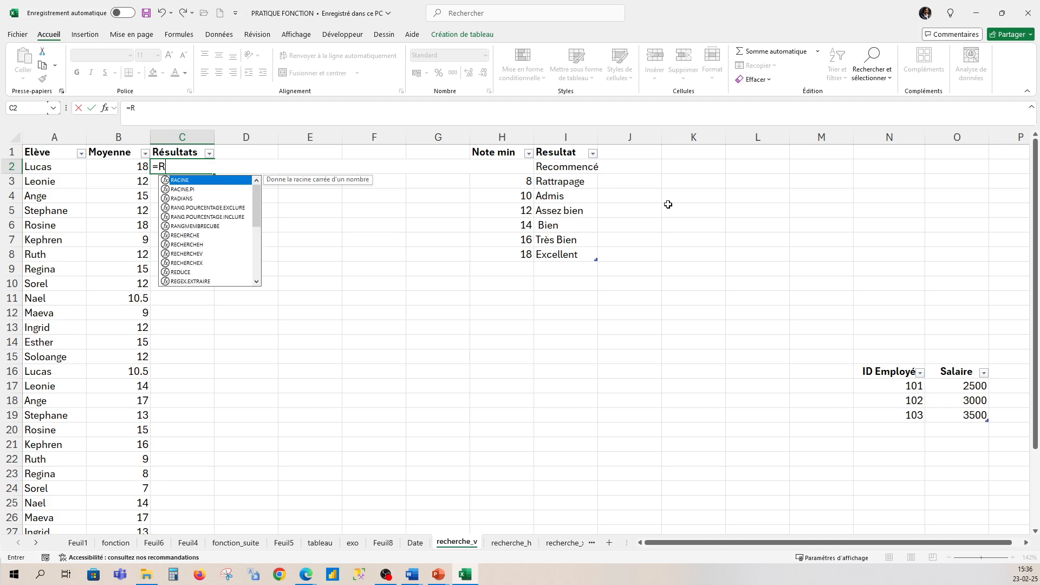
{"action": "left_click", "coordinate": [705, 220]}
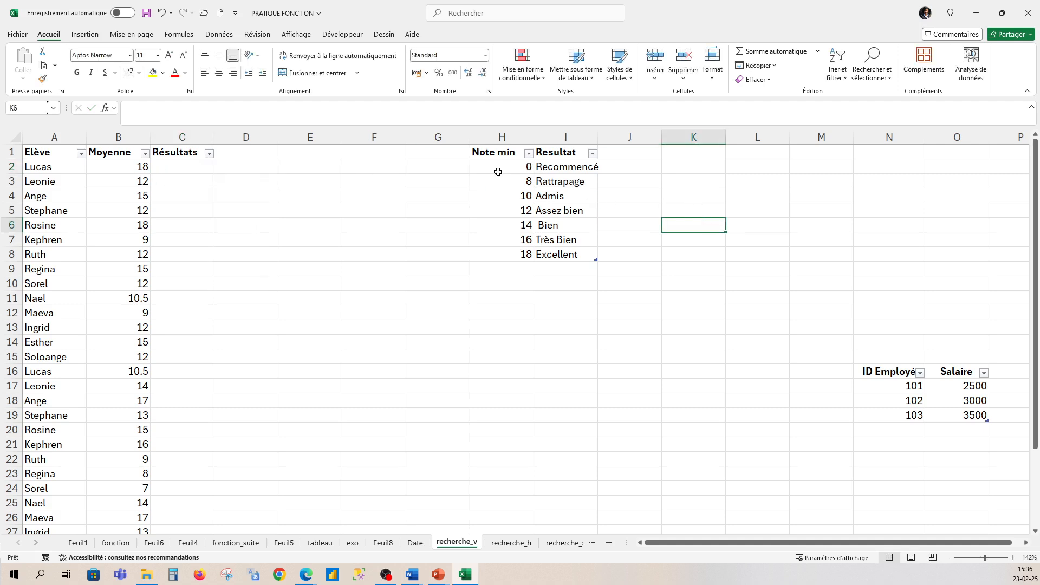
- Fill the Résultats column from C2 with =RECHERCHEV([@[Moyenne ]];Tableau2;2), looking up each average in the Note min/Resultat table
{"action": "left_click", "coordinate": [183, 165]}
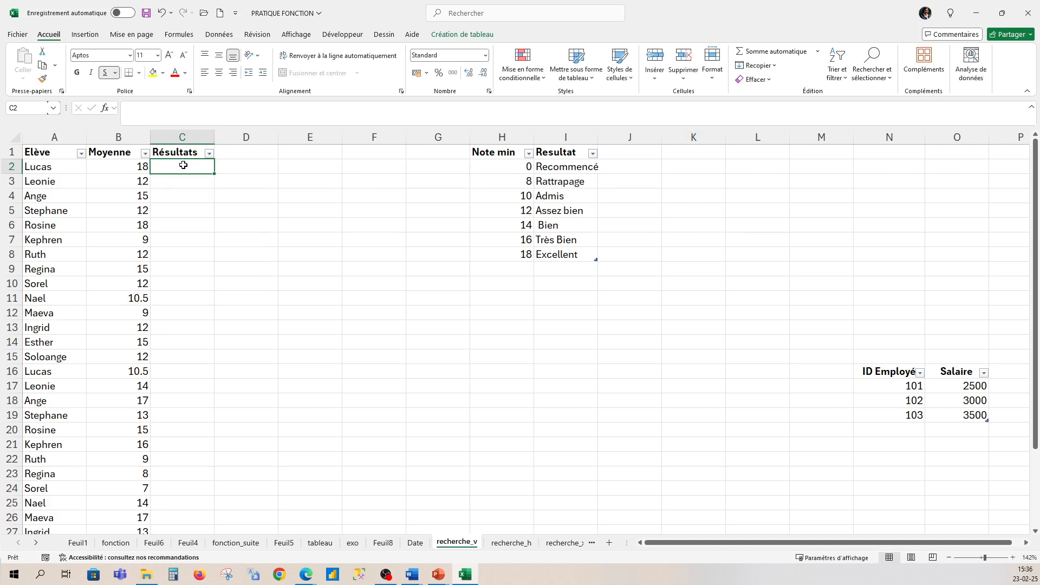
{"action": "type", "text": "=recher"}
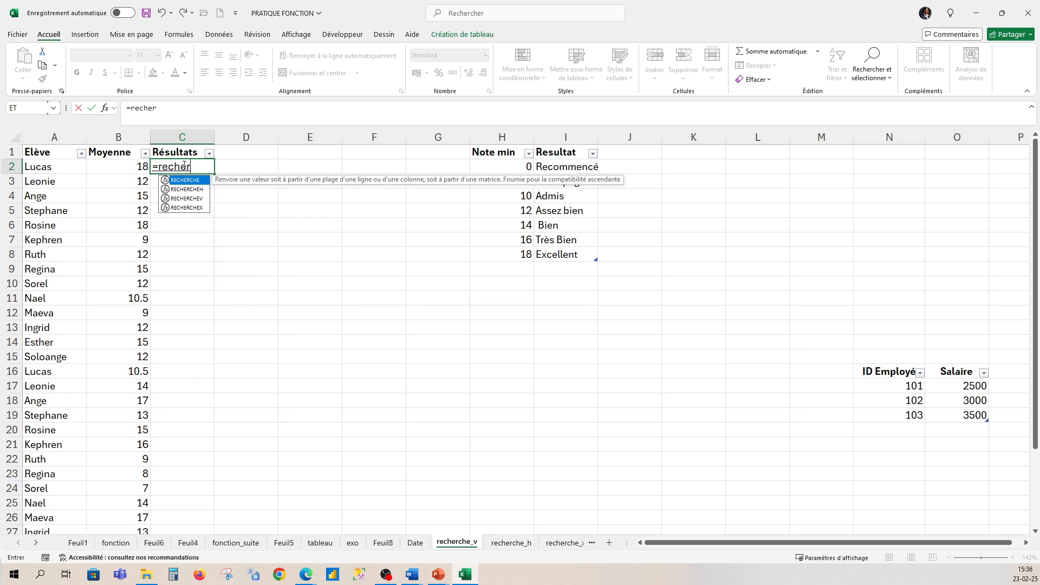
{"action": "type", "text": "chev"}
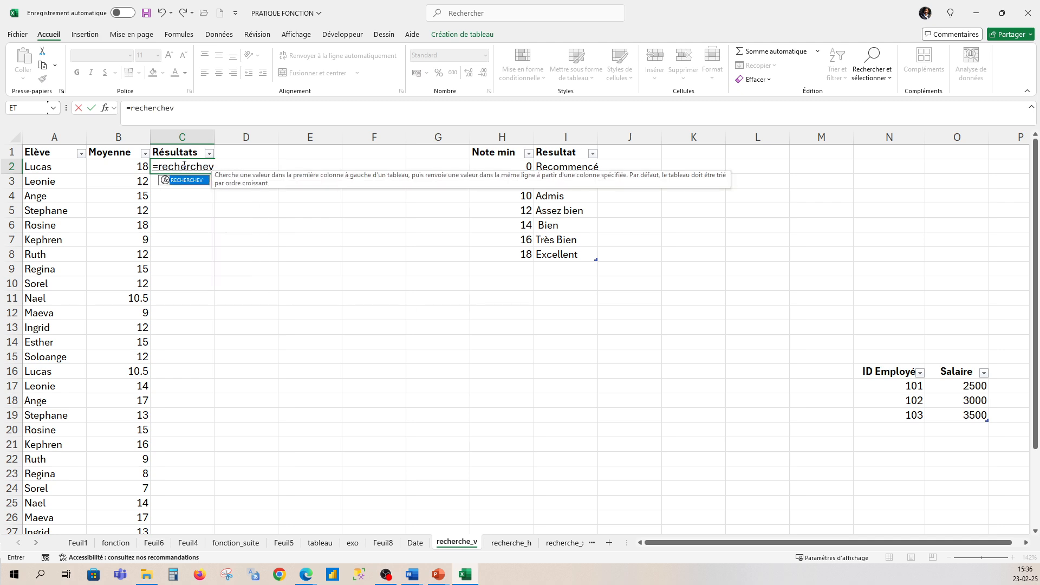
{"action": "type", "text": "("}
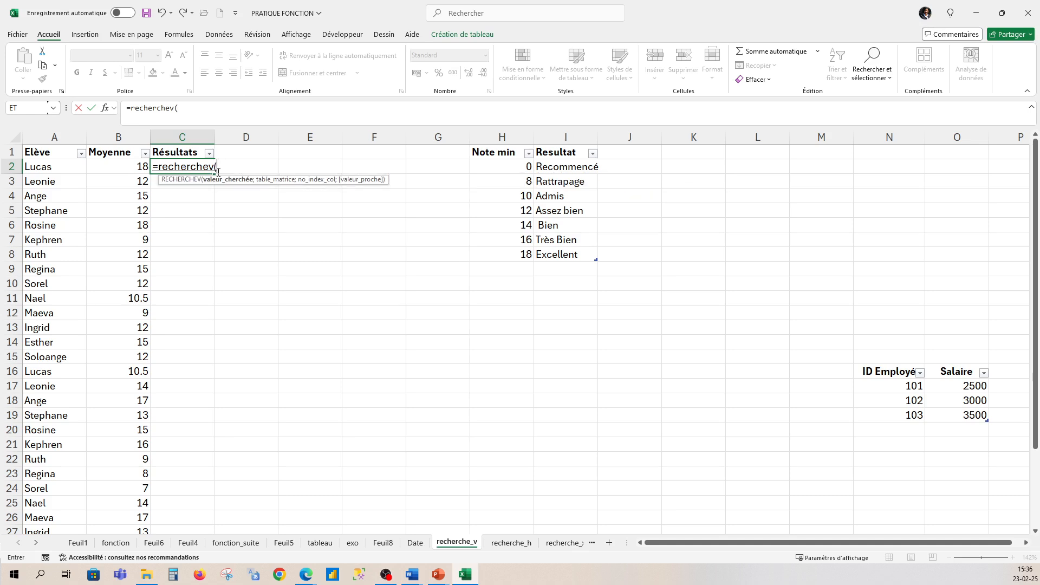
{"action": "left_click", "coordinate": [127, 165]}
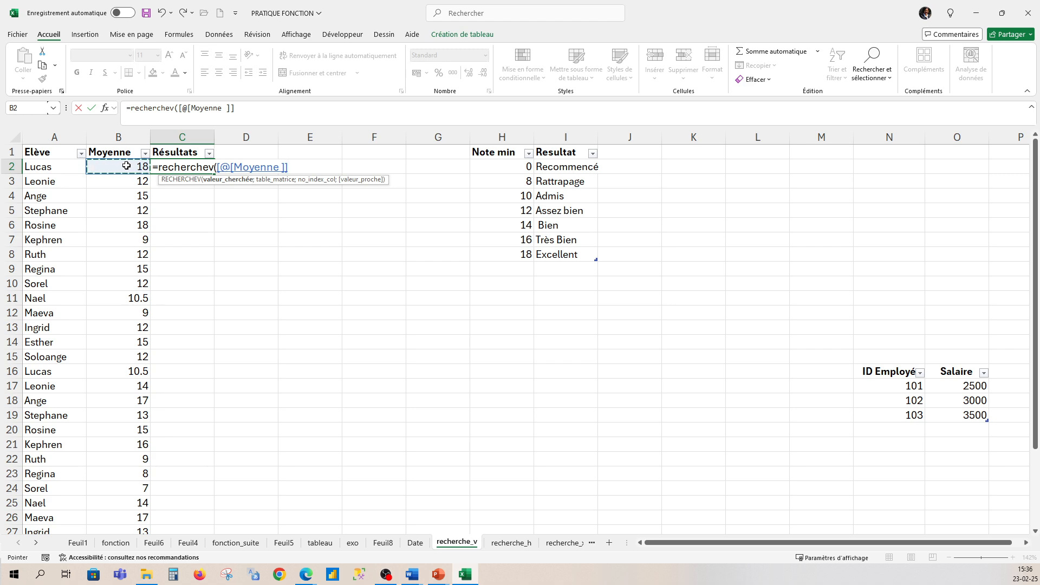
{"action": "type", "text": ";"}
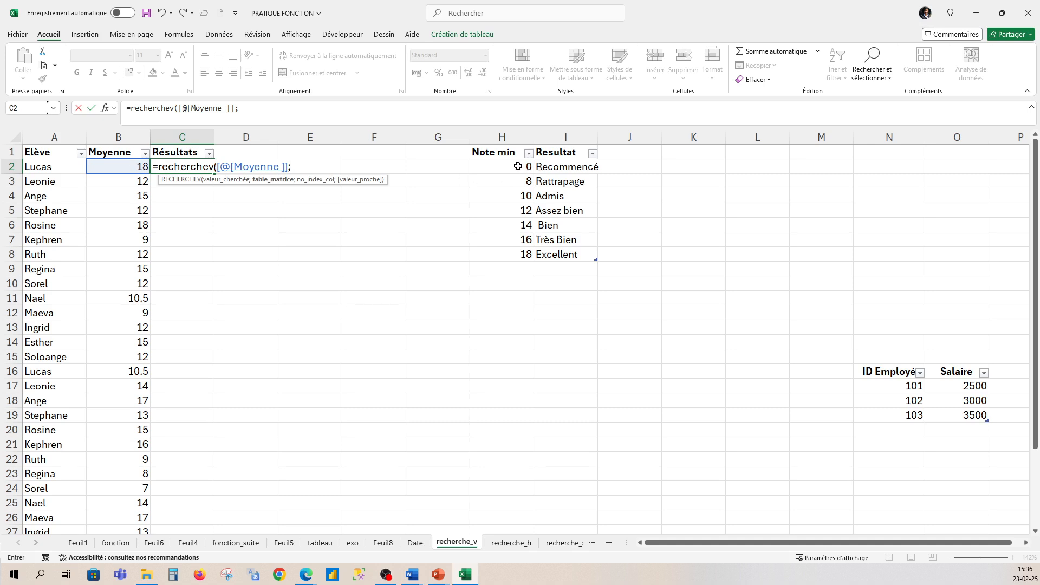
{"action": "left_click_drag", "start_coordinate": [519, 166], "coordinate": [601, 265]}
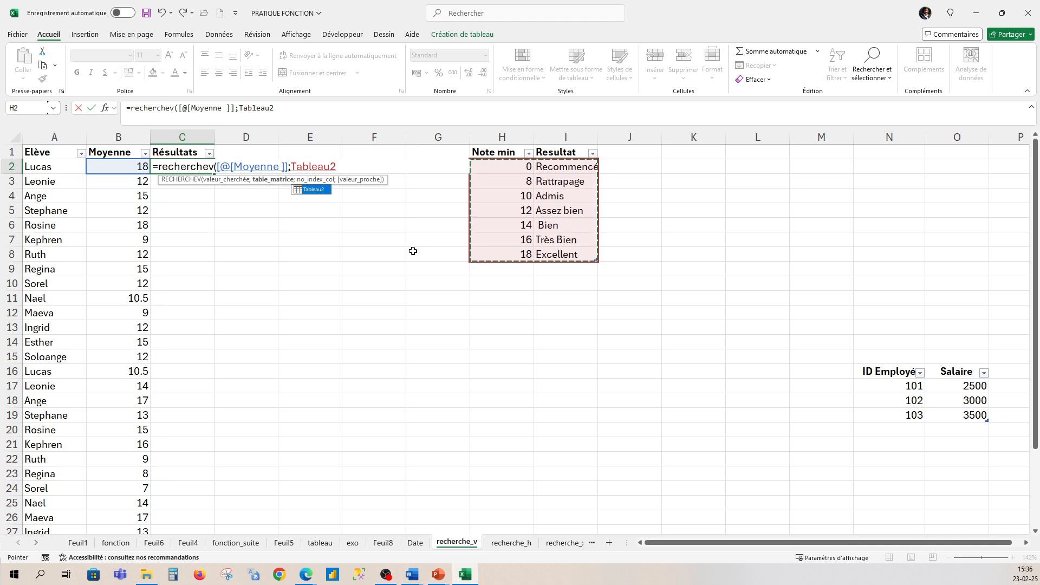
{"action": "type", "text": ";"}
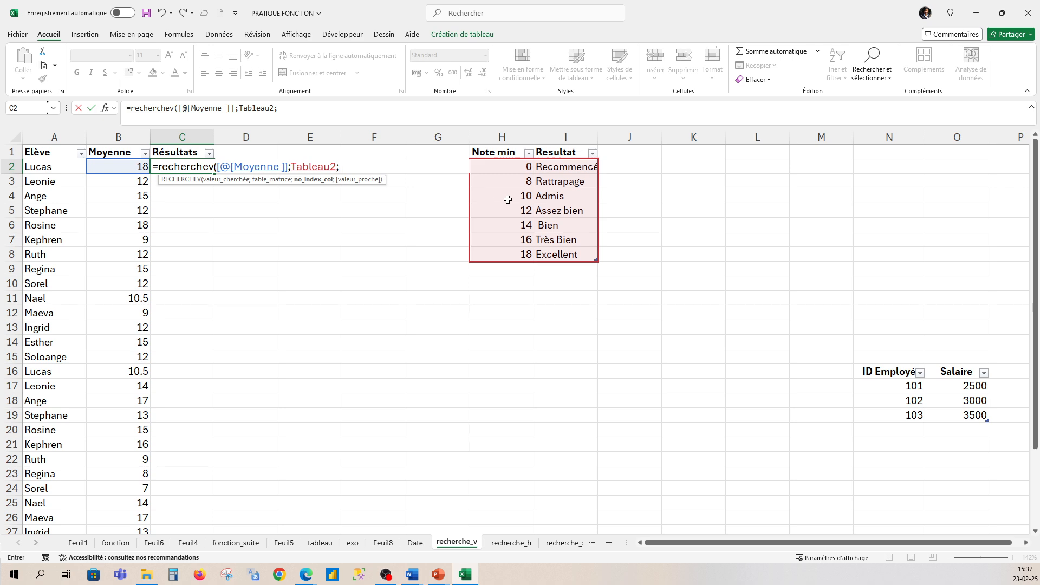
{"action": "type", "text": "2"}
{"action": "type", "text": ")"}
{"action": "key", "text": "Return"}
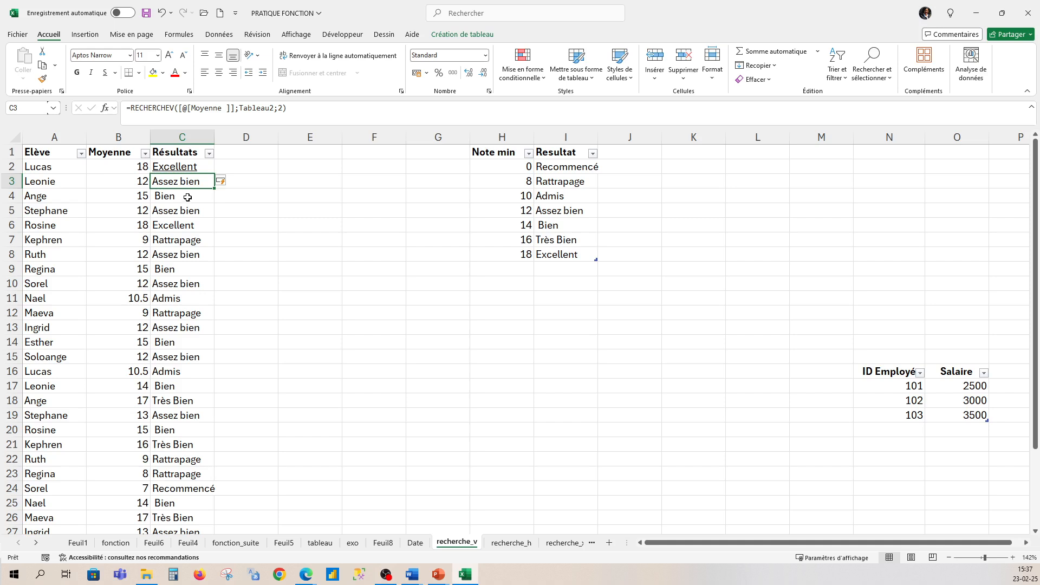
{"action": "left_click", "coordinate": [242, 166]}
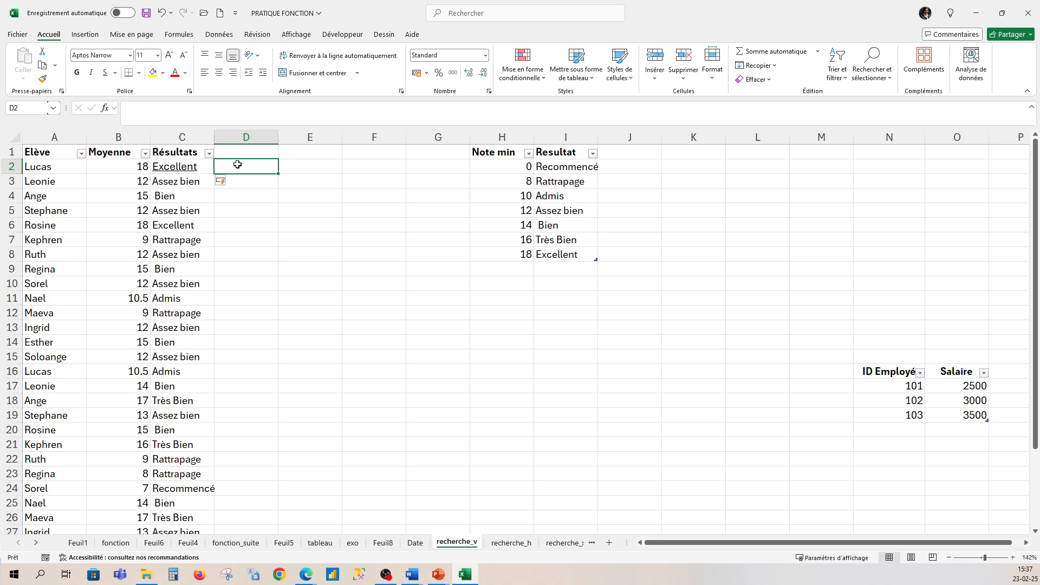
{"action": "type", "text": "exce"}
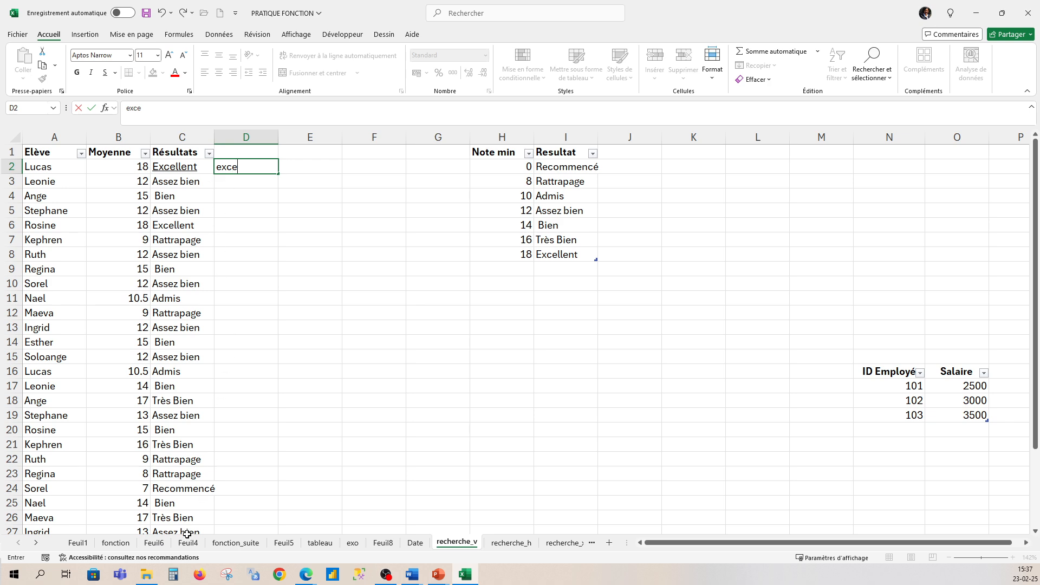
{"action": "scroll", "coordinate": [179, 325], "scroll_direction": "down", "scroll_amount": 5}
{"action": "scroll", "coordinate": [178, 326], "scroll_direction": "up", "scroll_amount": 1}
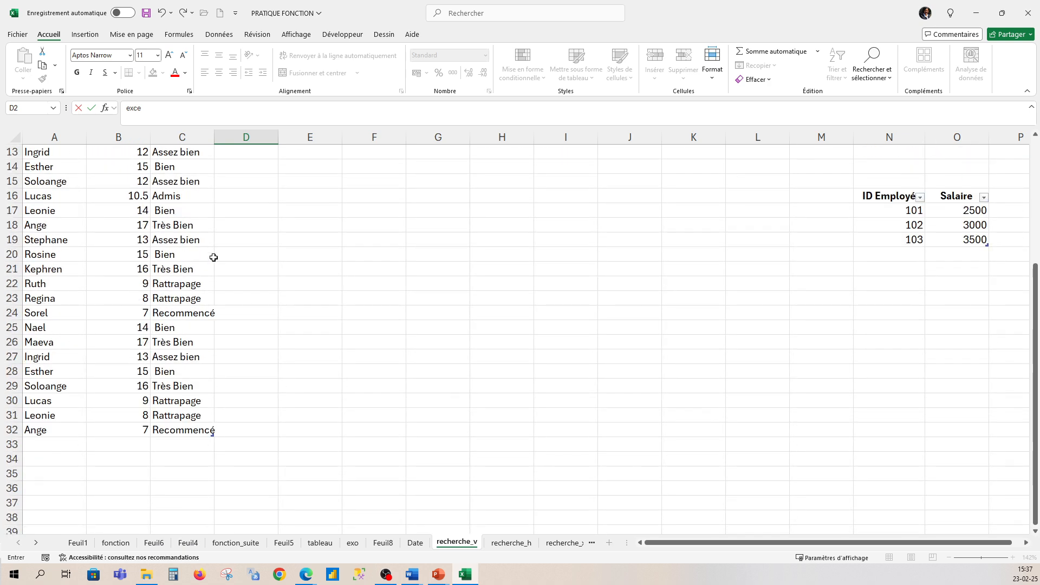
{"action": "left_click_drag", "start_coordinate": [1037, 319], "coordinate": [1036, 176]}
{"action": "double_click", "coordinate": [257, 173]}
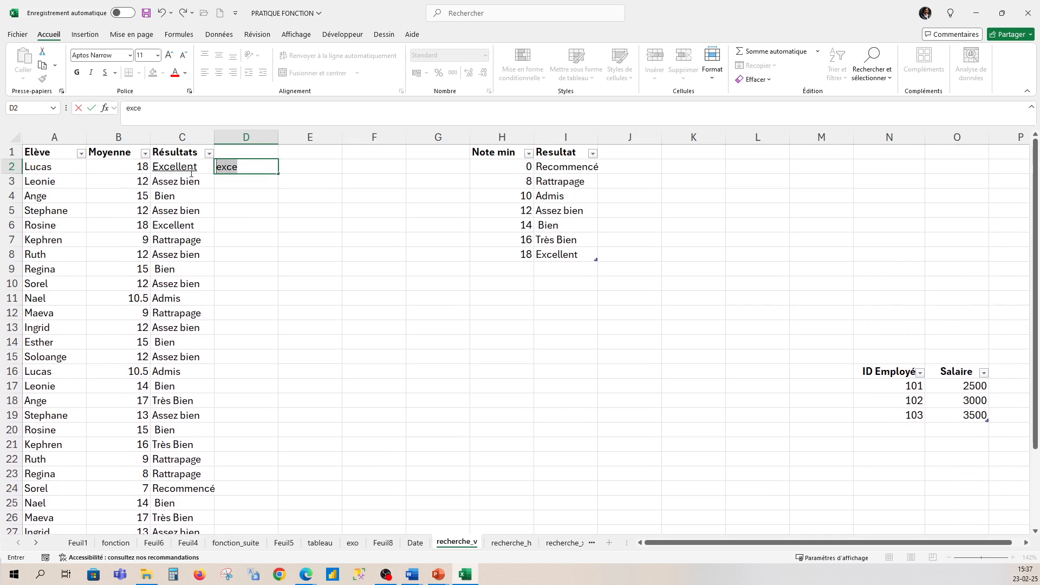
{"action": "left_click", "coordinate": [274, 252]}
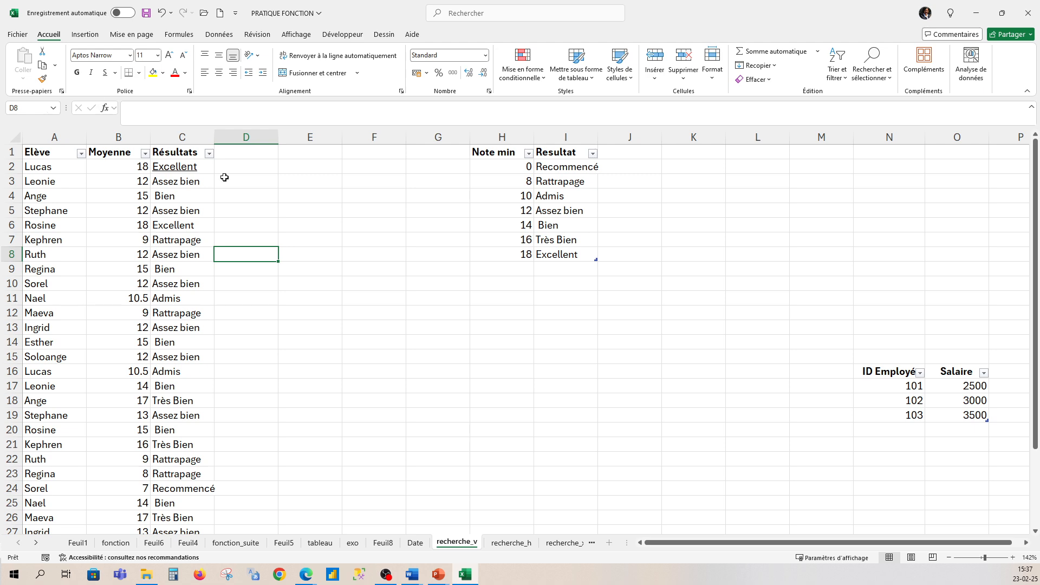
- Enter =RECHERCHE(Tableau3[@[Moyenne ]];Tableau2;Tableau2[Resultat]) in D2 to look up the first student's result from the average
{"action": "left_click", "coordinate": [253, 164]}
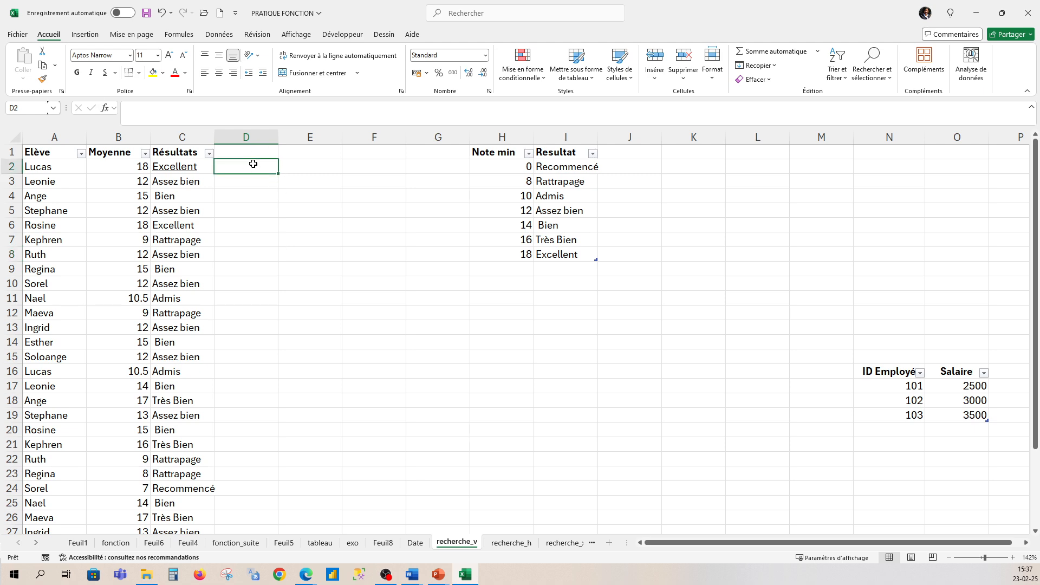
{"action": "type", "text": "=rec"}
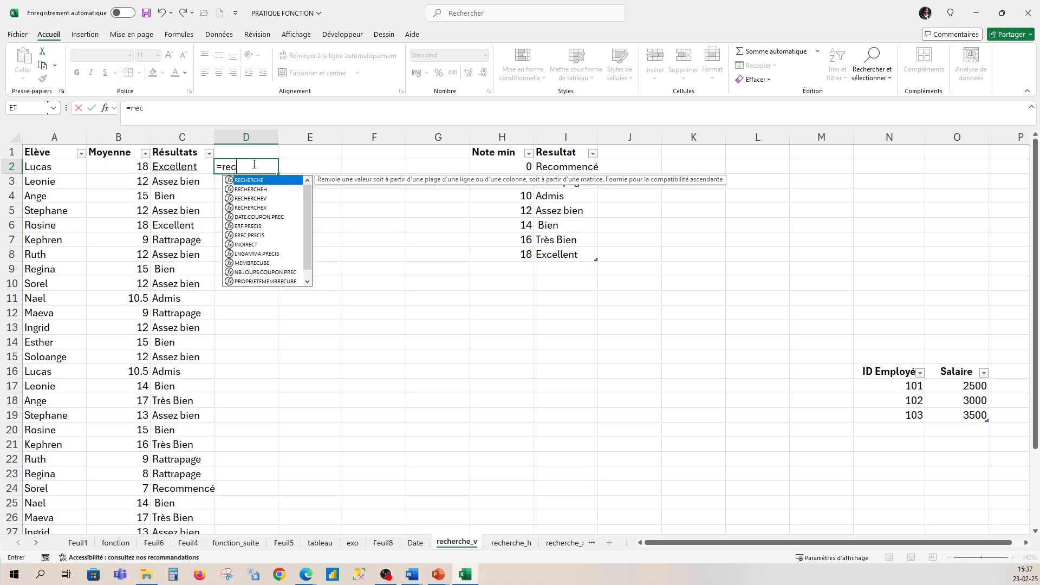
{"action": "type", "text": "hercje"}
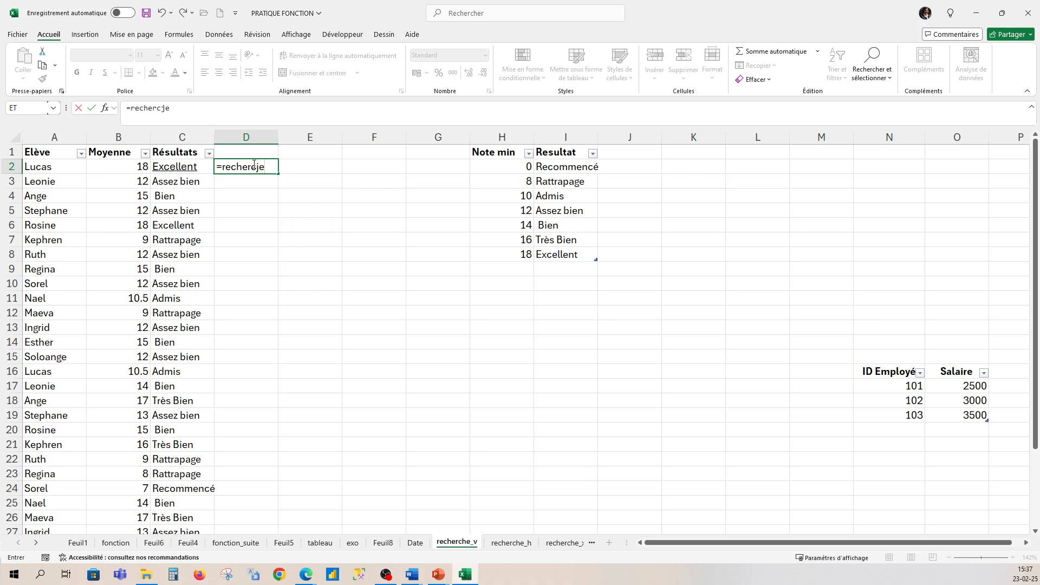
{"action": "key", "text": "BackSpace"}
{"action": "type", "text": "he("}
{"action": "key", "text": "BackSpace"}
{"action": "key", "text": "BackSpace"}
{"action": "key", "text": "BackSpace"}
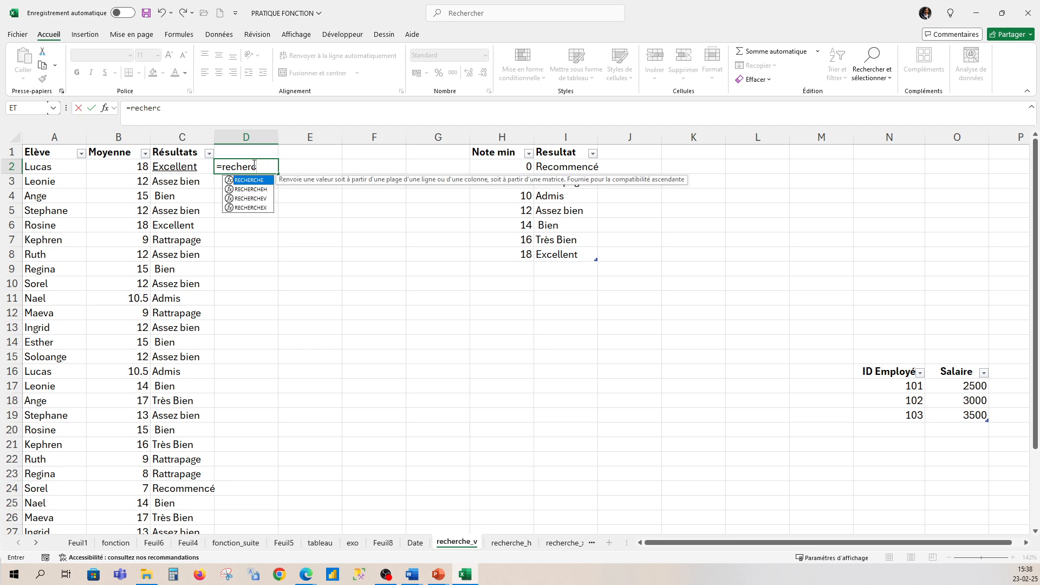
{"action": "type", "text": "he("}
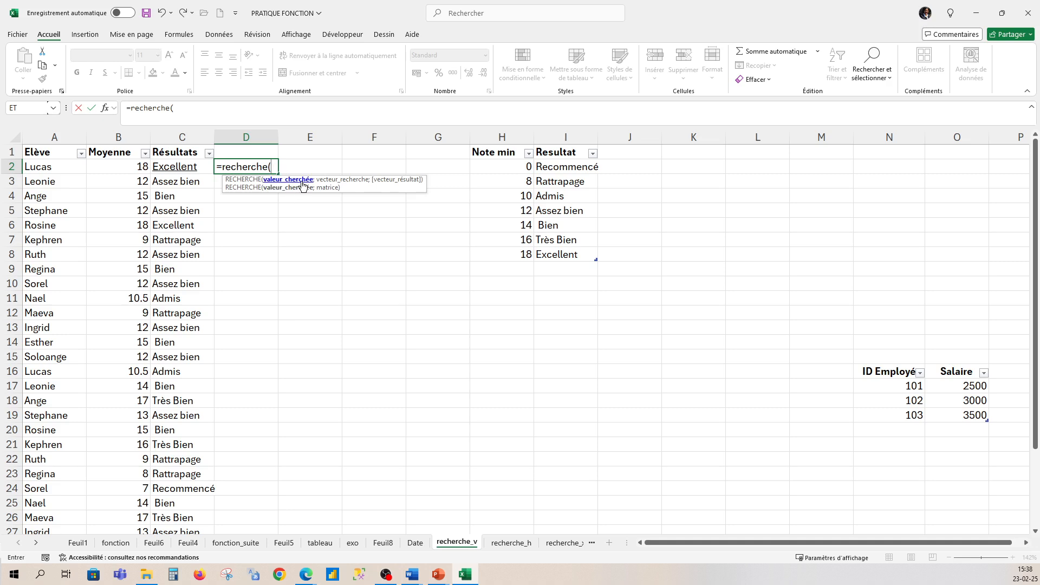
{"action": "left_click", "coordinate": [130, 169]}
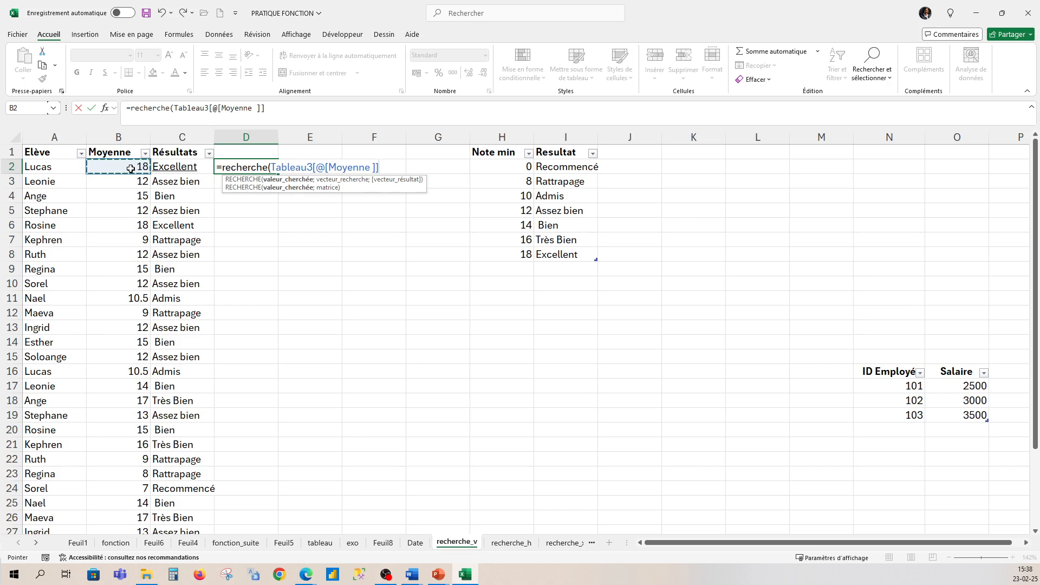
{"action": "type", "text": ";"}
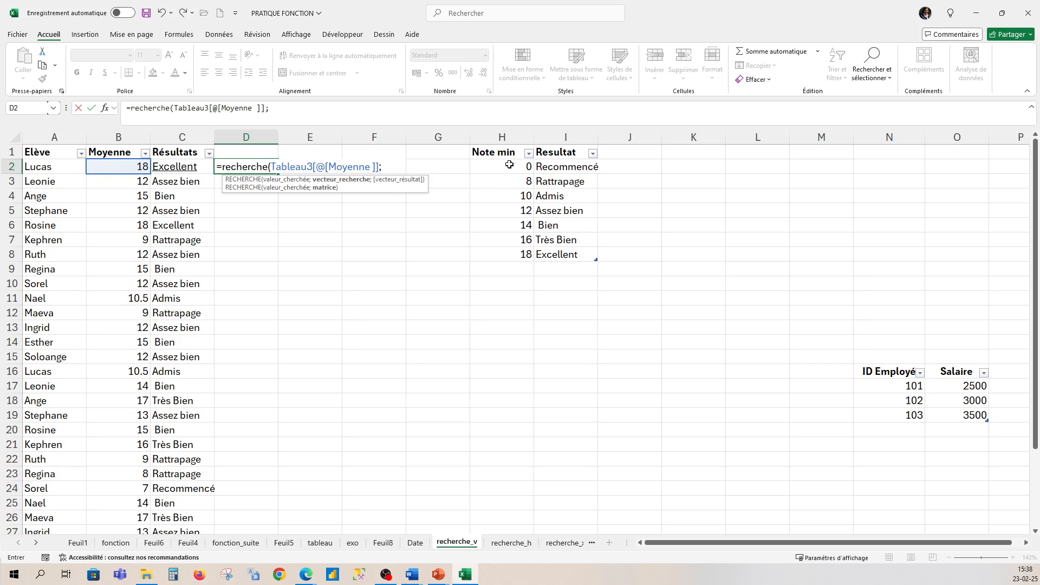
{"action": "left_click_drag", "start_coordinate": [509, 165], "coordinate": [557, 257]}
{"action": "type", "text": ";"}
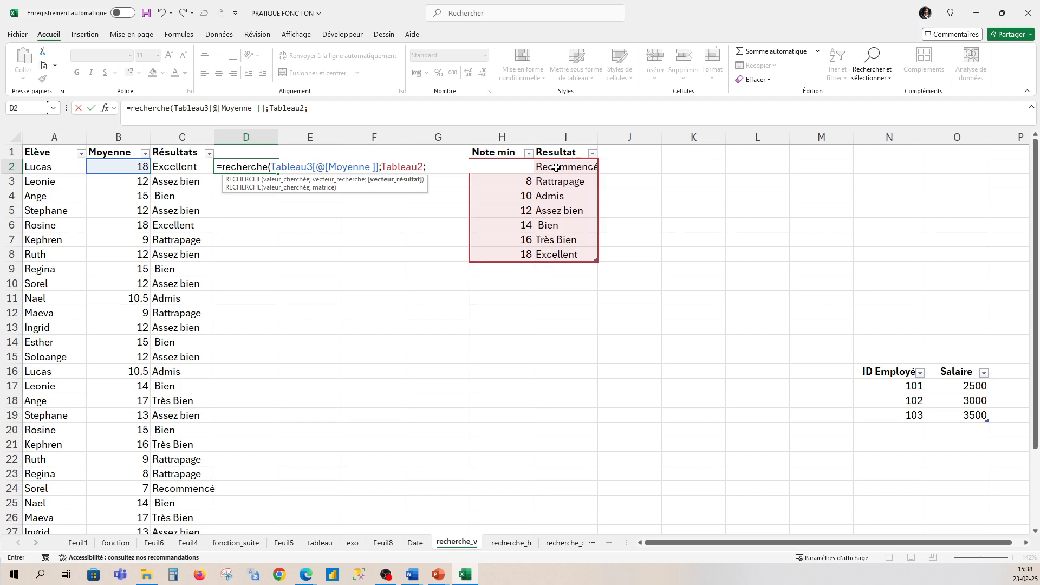
{"action": "left_click_drag", "start_coordinate": [556, 168], "coordinate": [547, 258]}
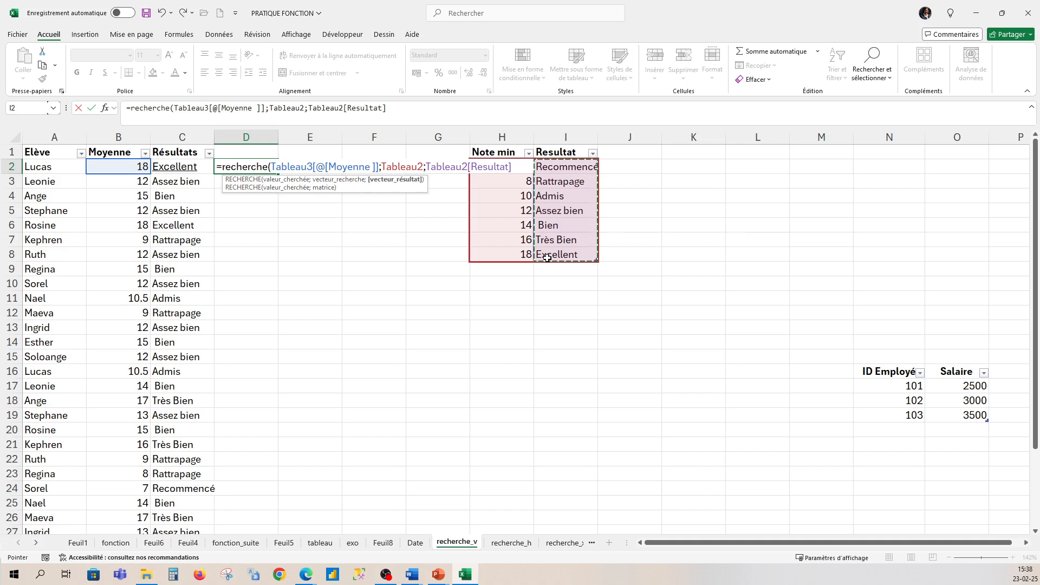
{"action": "type", "text": ")"}
{"action": "key", "text": "Return"}
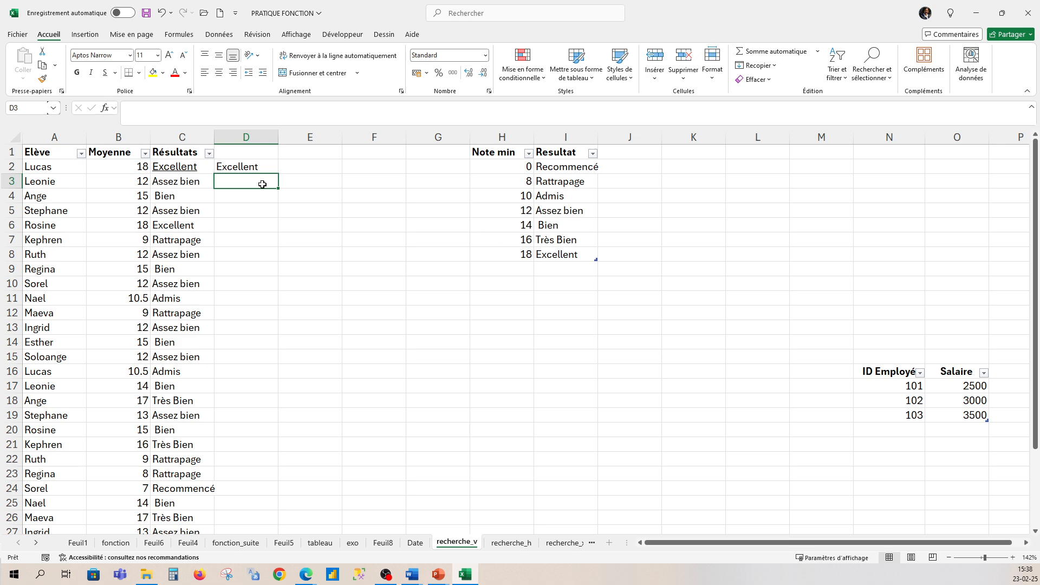
- Copy the RECHERCHE formula from D2 down to D32 for all students and compare it with the Résultats column
{"action": "left_click", "coordinate": [243, 163]}
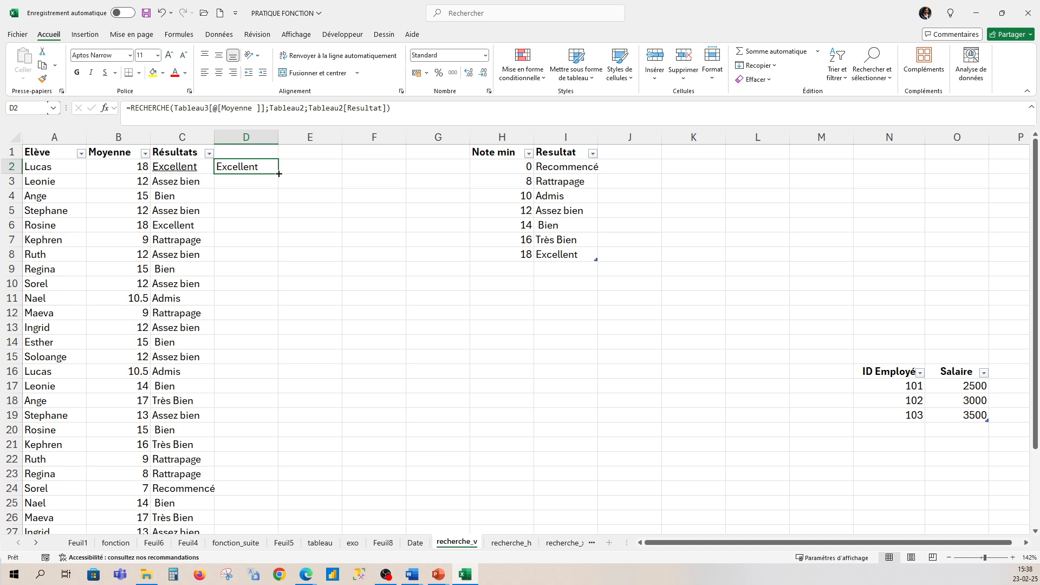
{"action": "left_click", "coordinate": [296, 194]}
{"action": "left_click", "coordinate": [259, 167]}
{"action": "left_click_drag", "start_coordinate": [278, 173], "coordinate": [266, 315]}
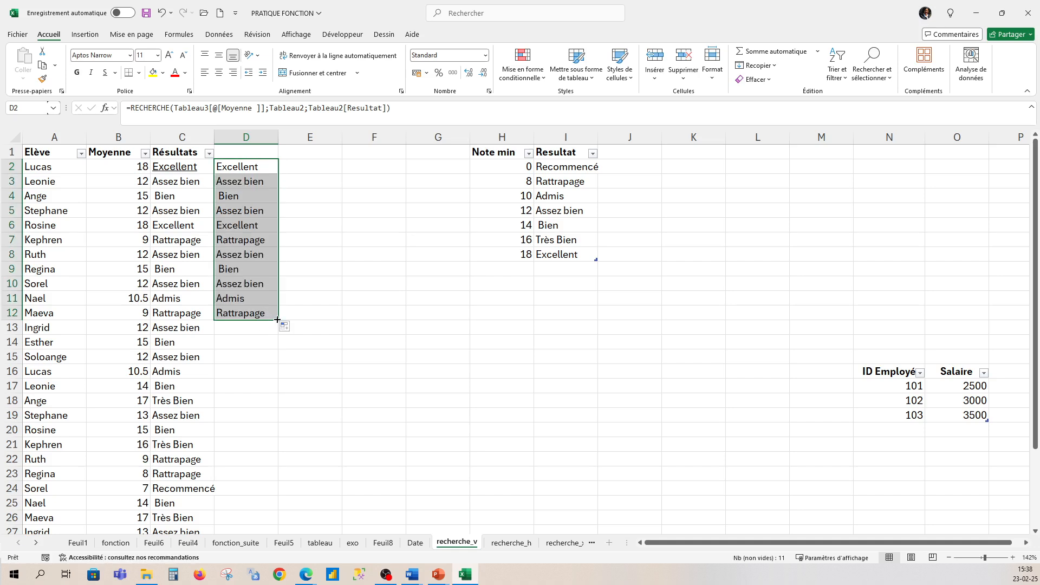
{"action": "left_click_drag", "start_coordinate": [277, 320], "coordinate": [261, 498]}
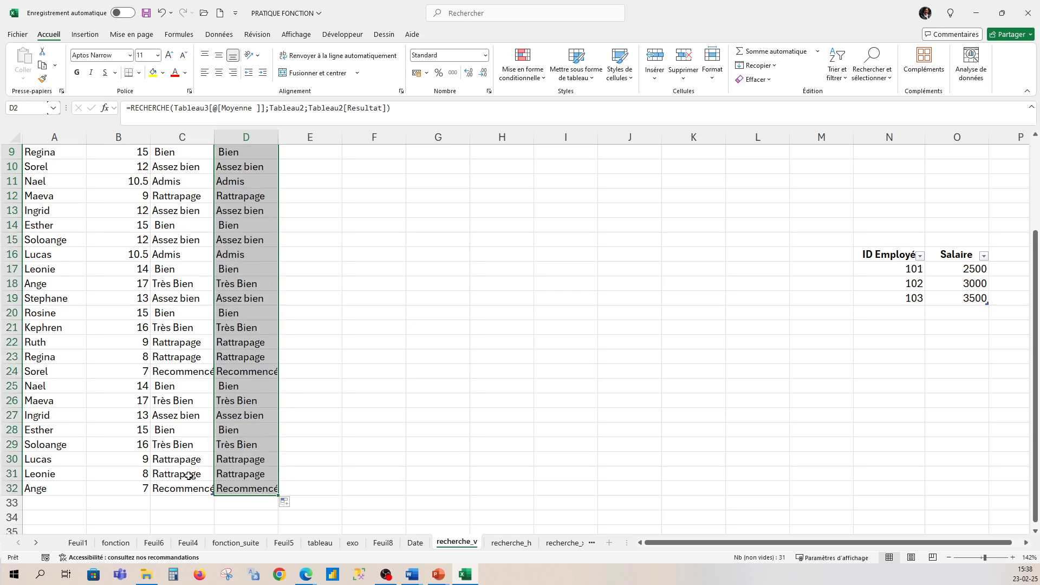
{"action": "scroll", "coordinate": [195, 380], "scroll_direction": "up", "scroll_amount": 2}
{"action": "scroll", "coordinate": [190, 186], "scroll_direction": "down", "scroll_amount": 1}
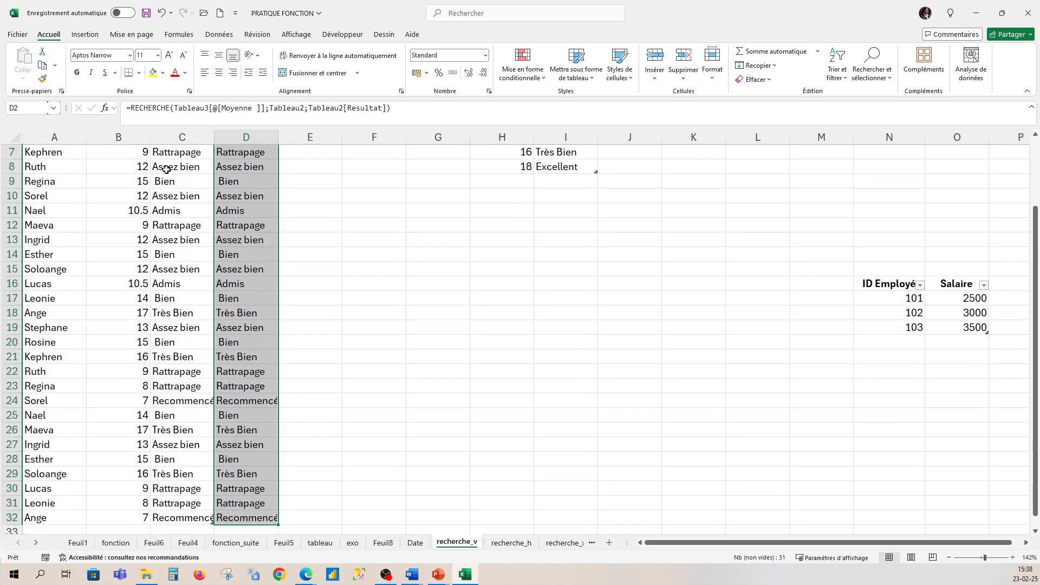
{"action": "scroll", "coordinate": [173, 184], "scroll_direction": "up", "scroll_amount": 2}
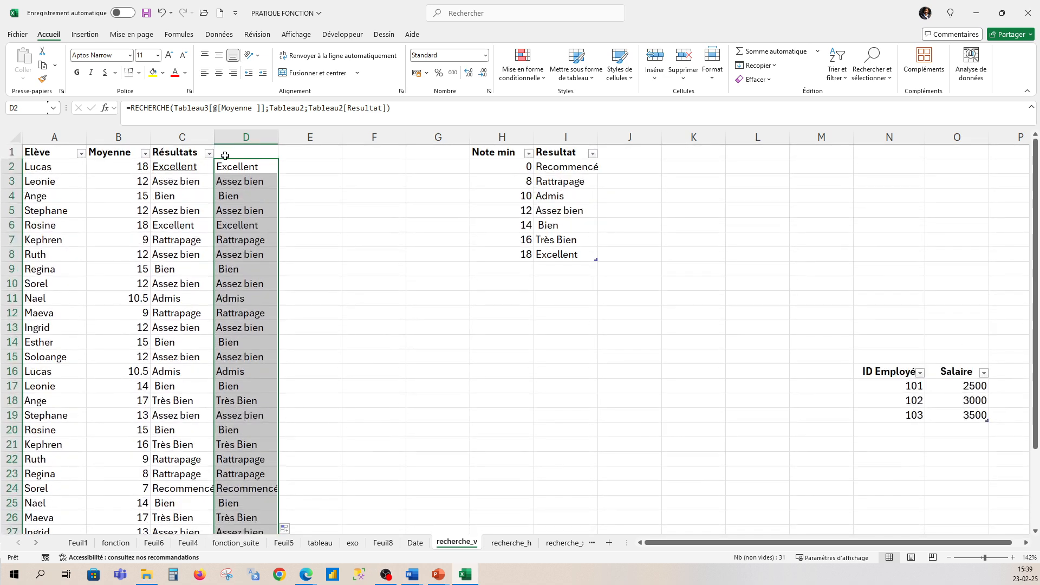
- Enter the header Result in D1 above the RECHERCHE column
{"action": "left_click", "coordinate": [227, 153]}
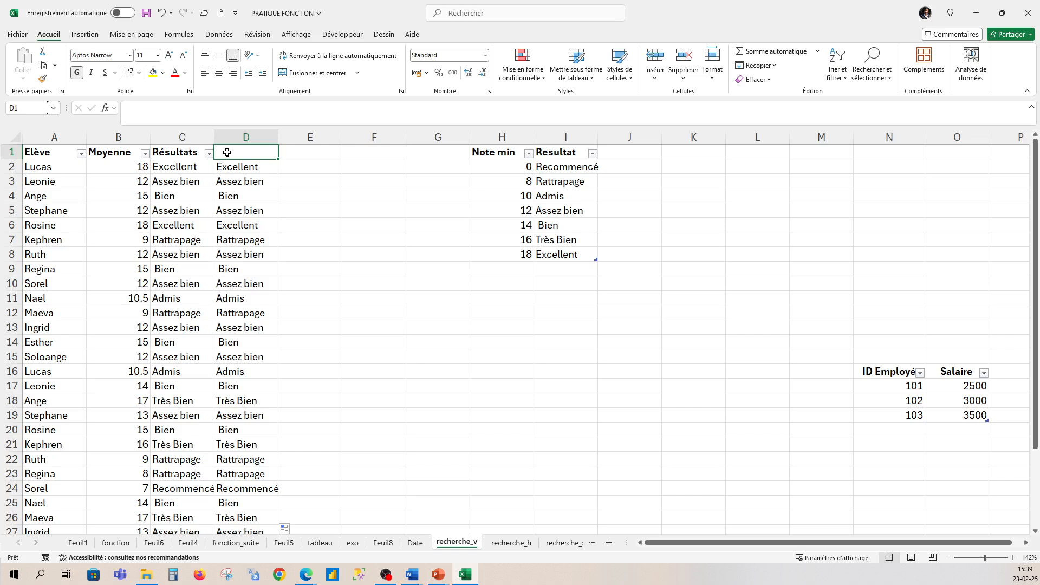
{"action": "type", "text": "Resu"}
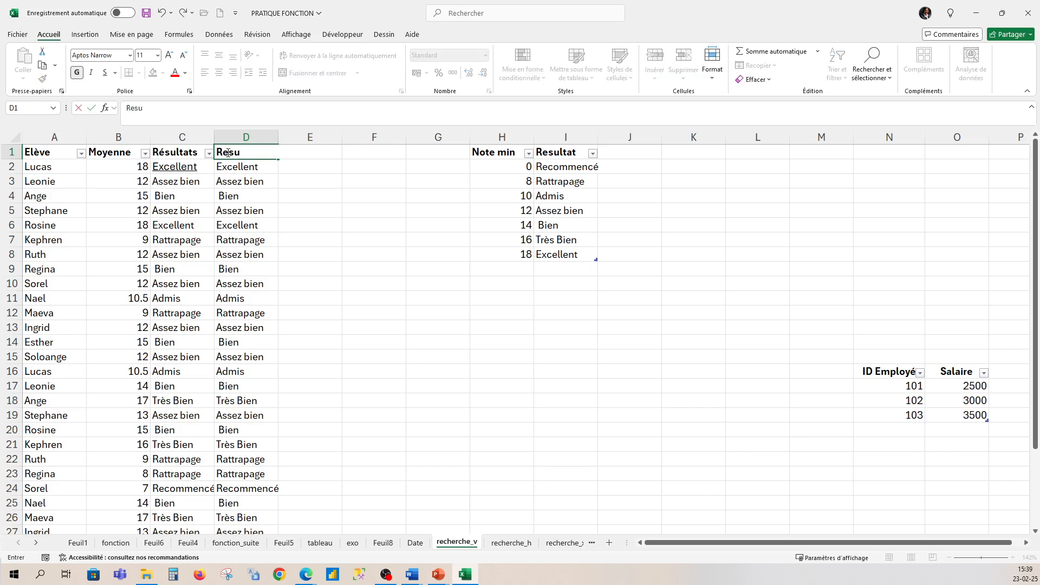
{"action": "type", "text": "lt"}
{"action": "left_click", "coordinate": [380, 255]}
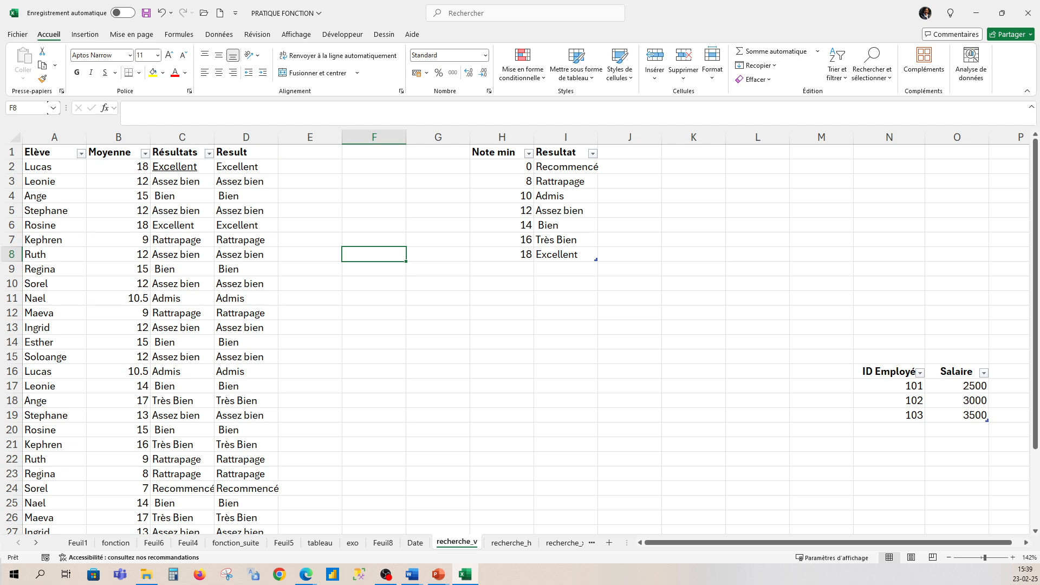
- Open the recherche_h sheet containing the monthly Ventes and Profit table
{"action": "key", "text": "alt+Tab"}
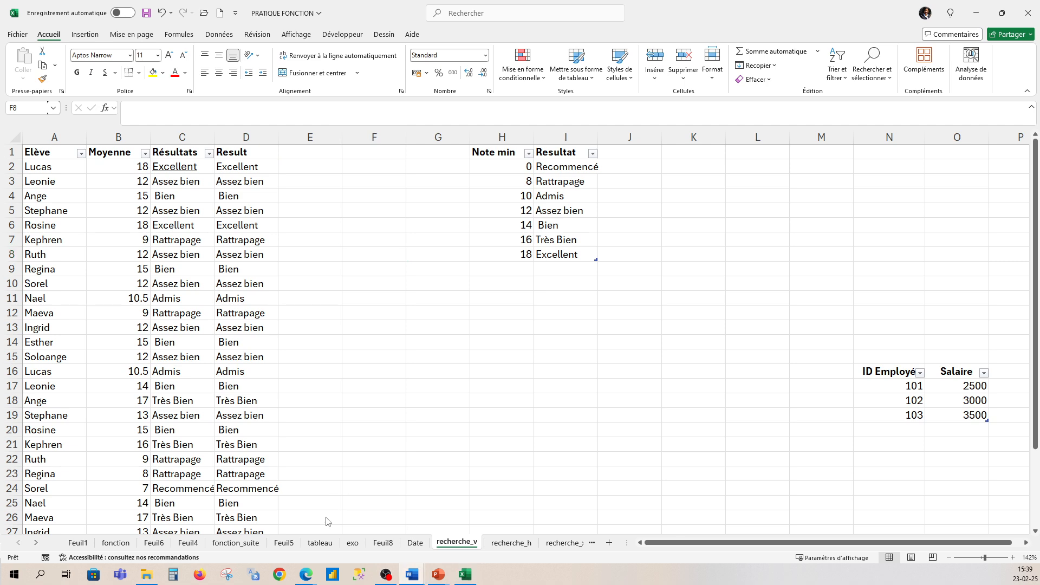
{"action": "left_click", "coordinate": [521, 546]}
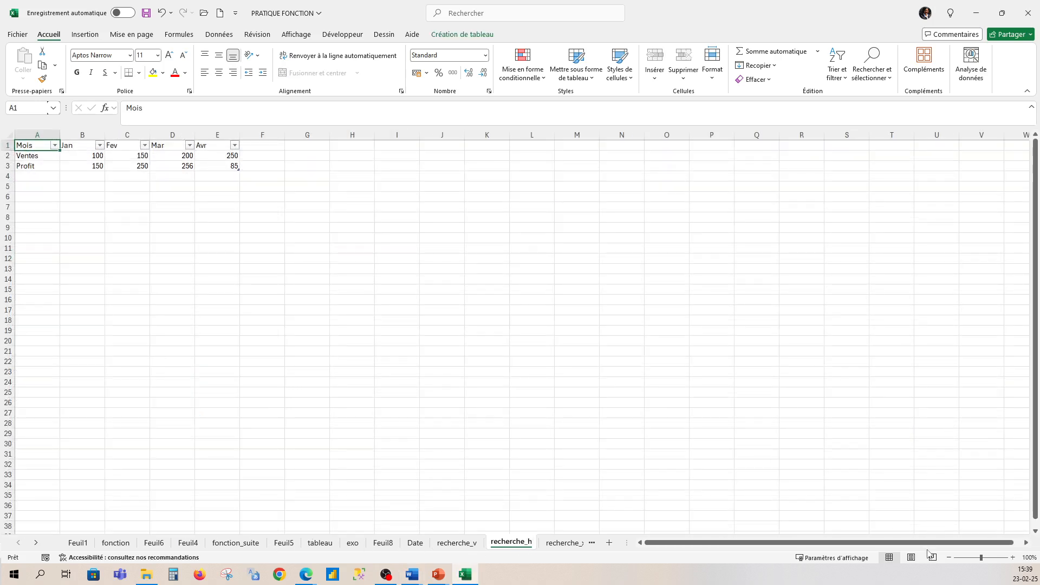
{"action": "left_click_drag", "start_coordinate": [980, 557], "coordinate": [991, 560]}
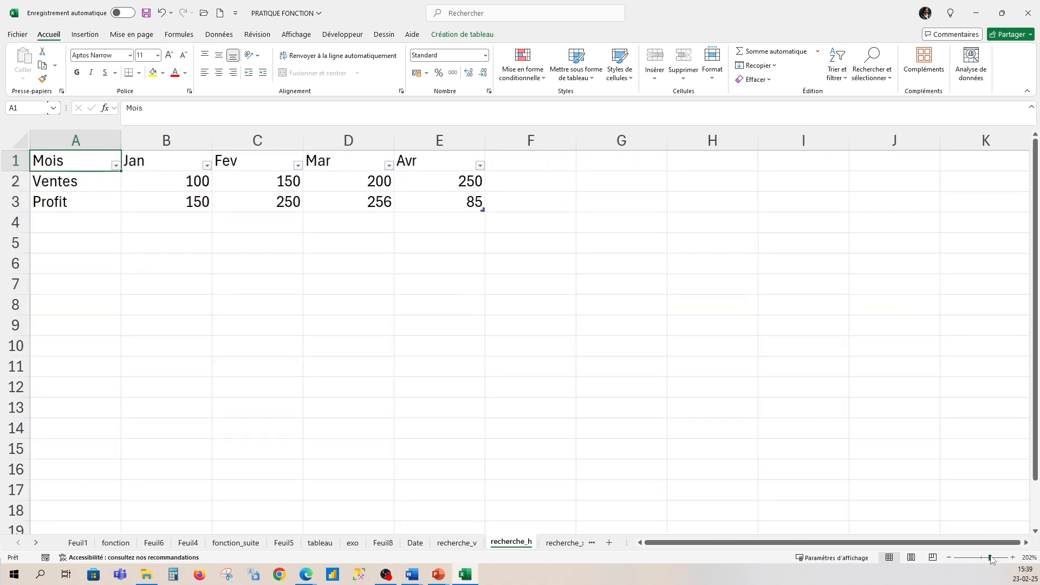
{"action": "key", "text": "alt+Tab"}
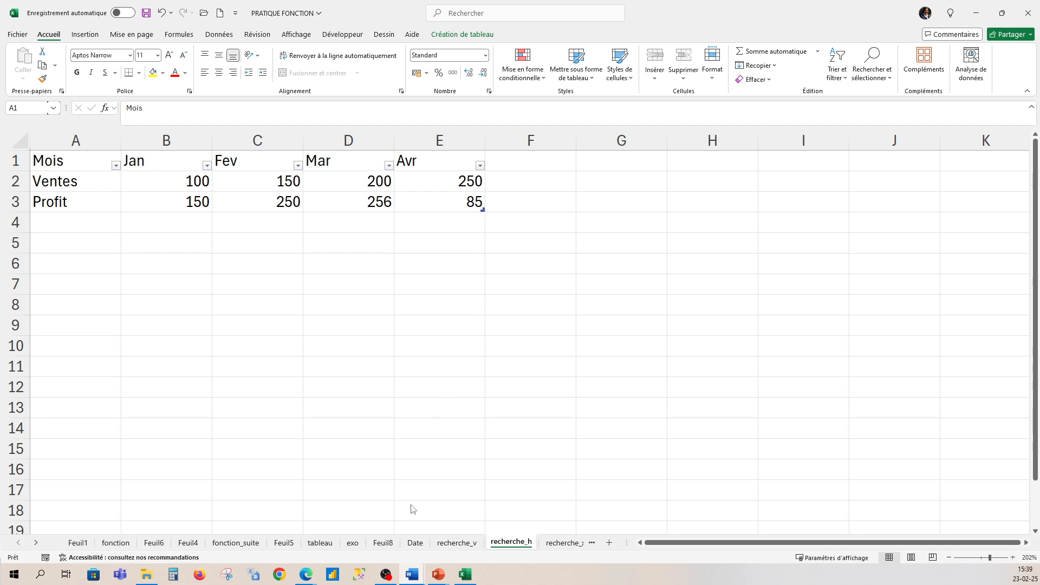
{"action": "left_click", "coordinate": [457, 542]}
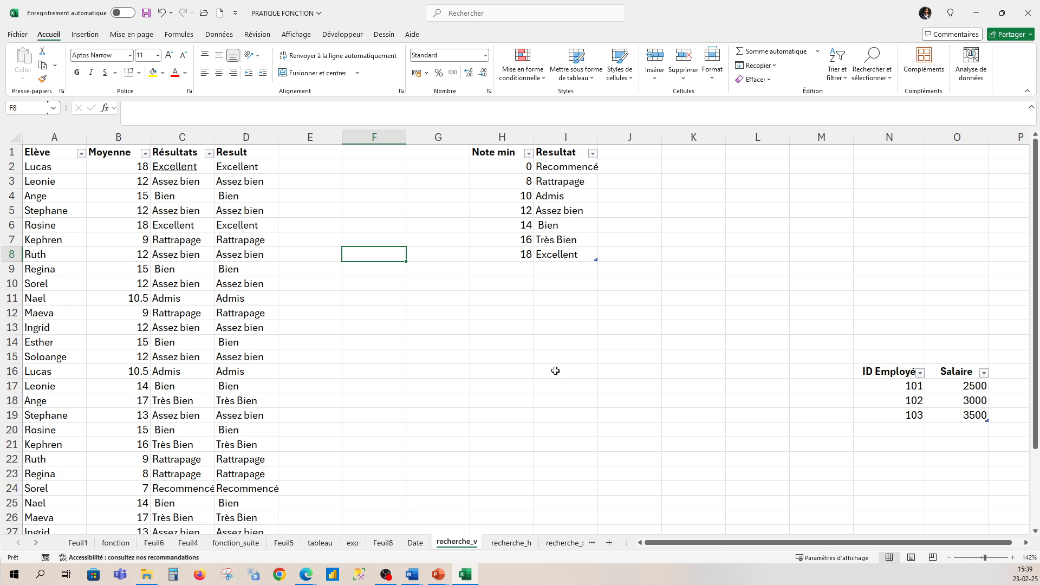
{"action": "left_click", "coordinate": [512, 543]}
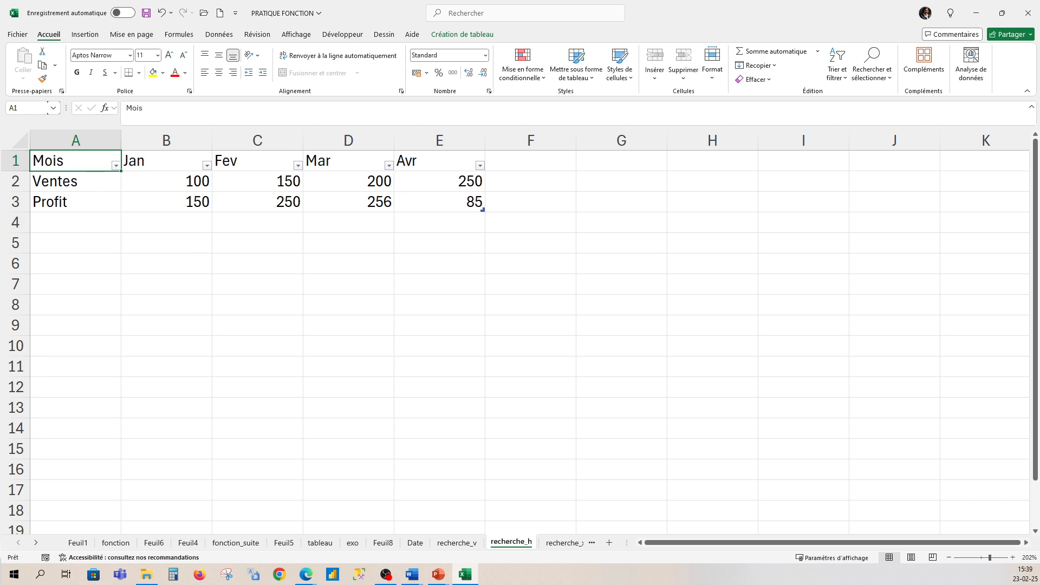
{"action": "key", "text": "alt+Tab"}
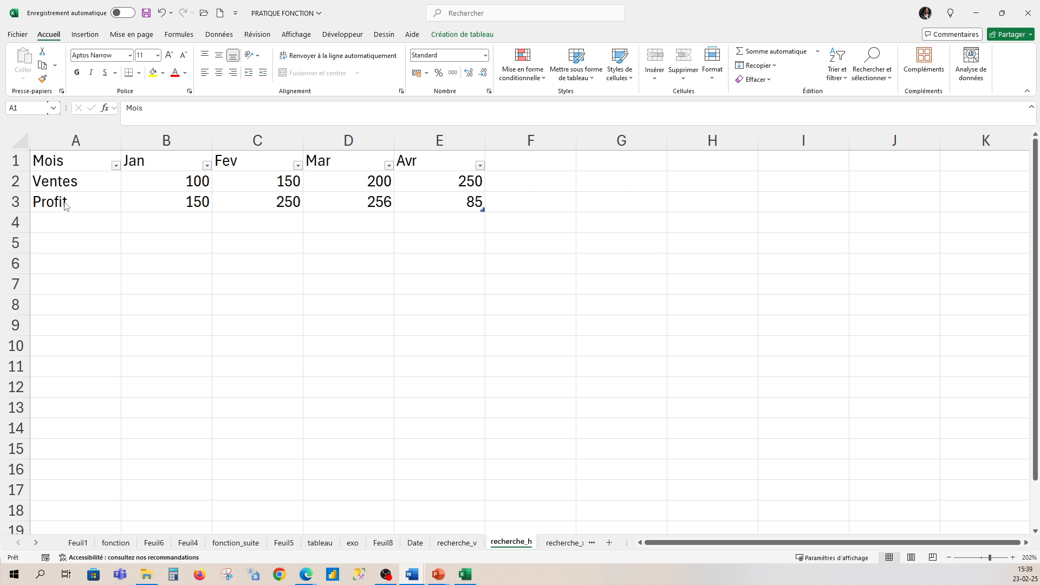
- Enter =RECHERCHEH(Tableau5[[#En-têtes];[Fev]];Tableau5[#Tout];2;FAUX) in C6 to return February's Ventes with an exact match
{"action": "left_click", "coordinate": [228, 265]}
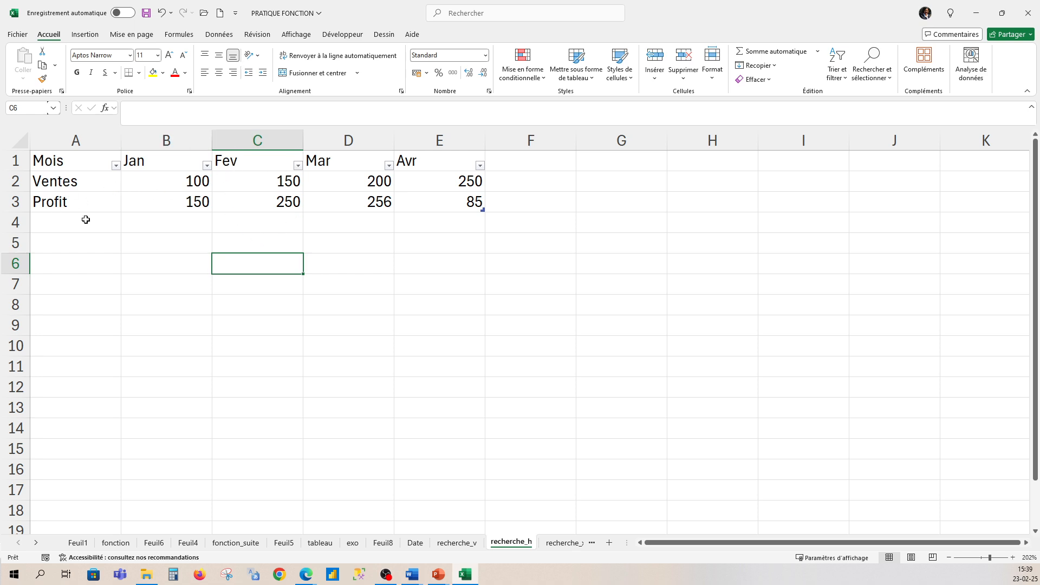
{"action": "type", "text": "=re"}
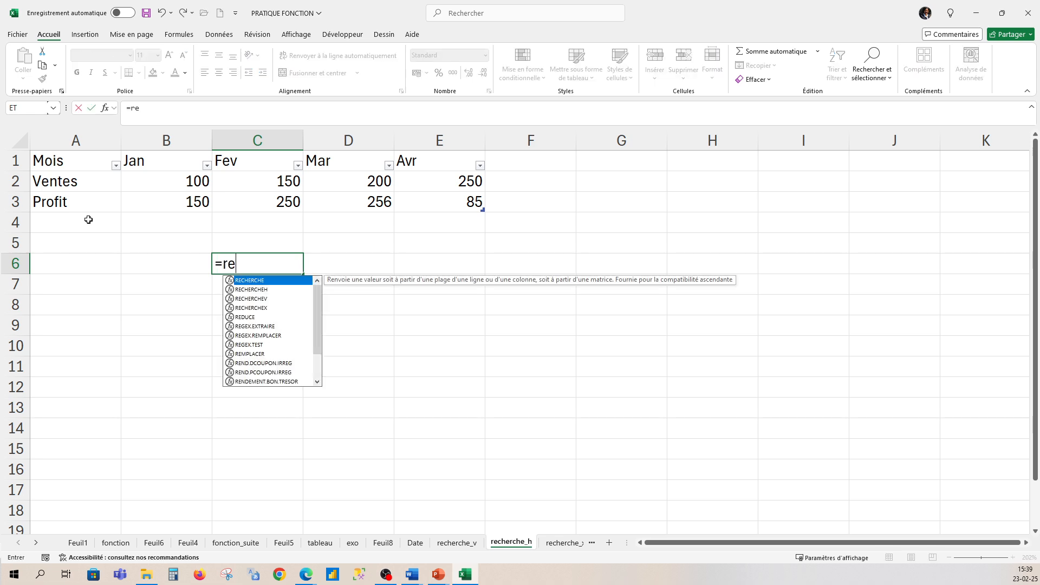
{"action": "type", "text": "cherche"}
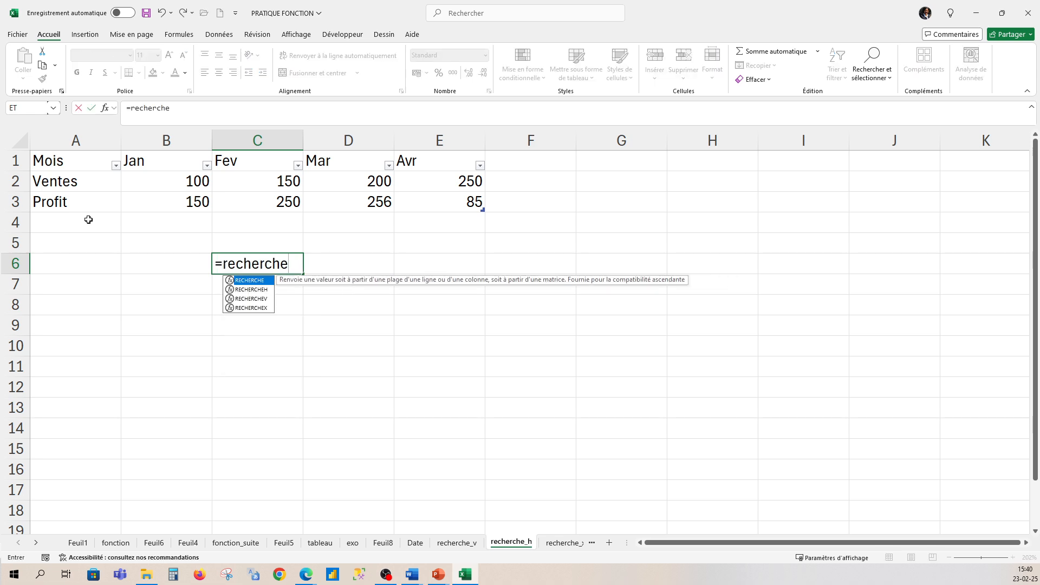
{"action": "type", "text": "h("}
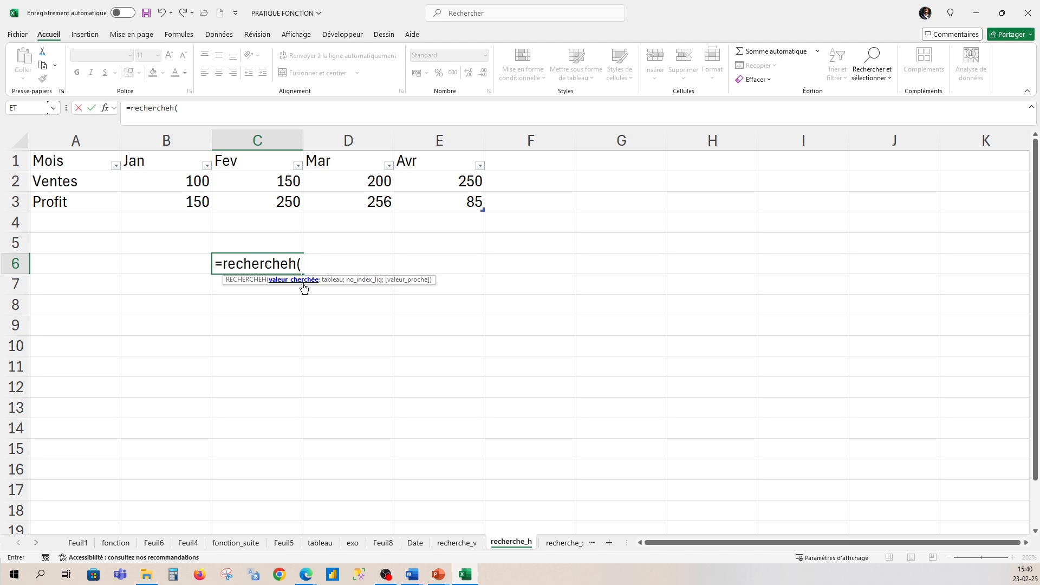
{"action": "left_click", "coordinate": [246, 163]}
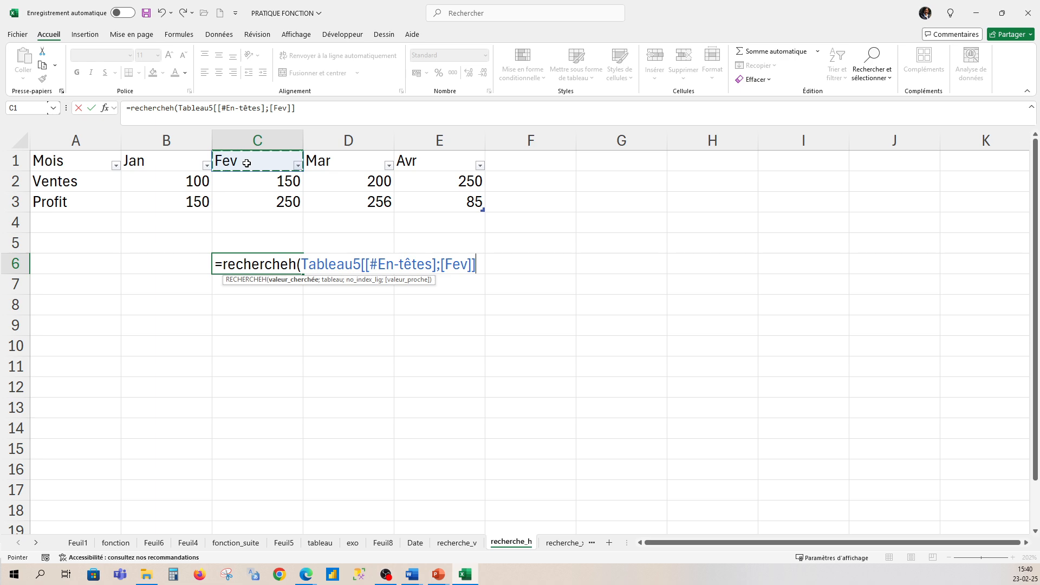
{"action": "type", "text": ";"}
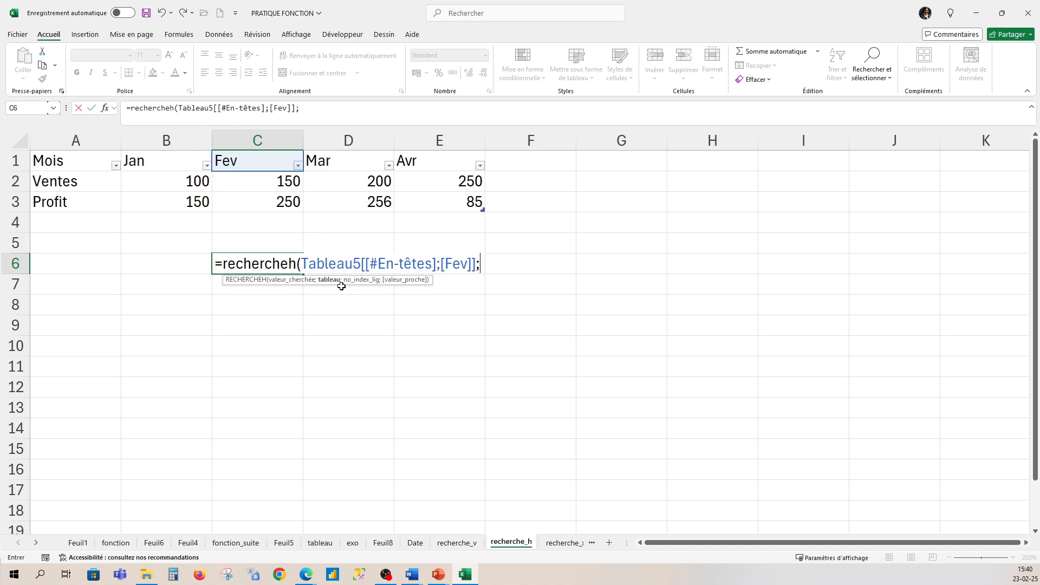
{"action": "left_click_drag", "start_coordinate": [43, 160], "coordinate": [472, 203]}
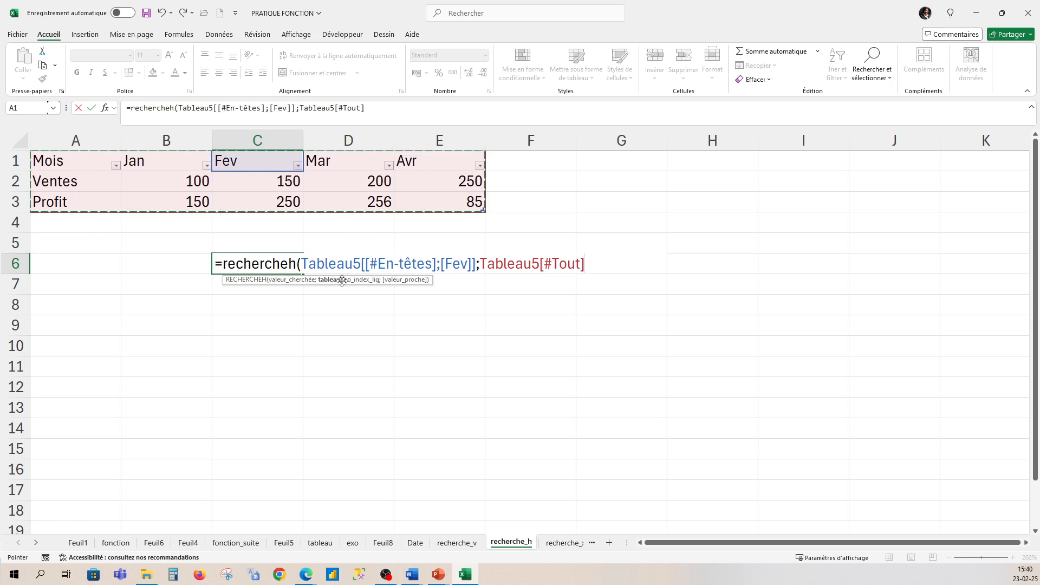
{"action": "type", "text": ";"}
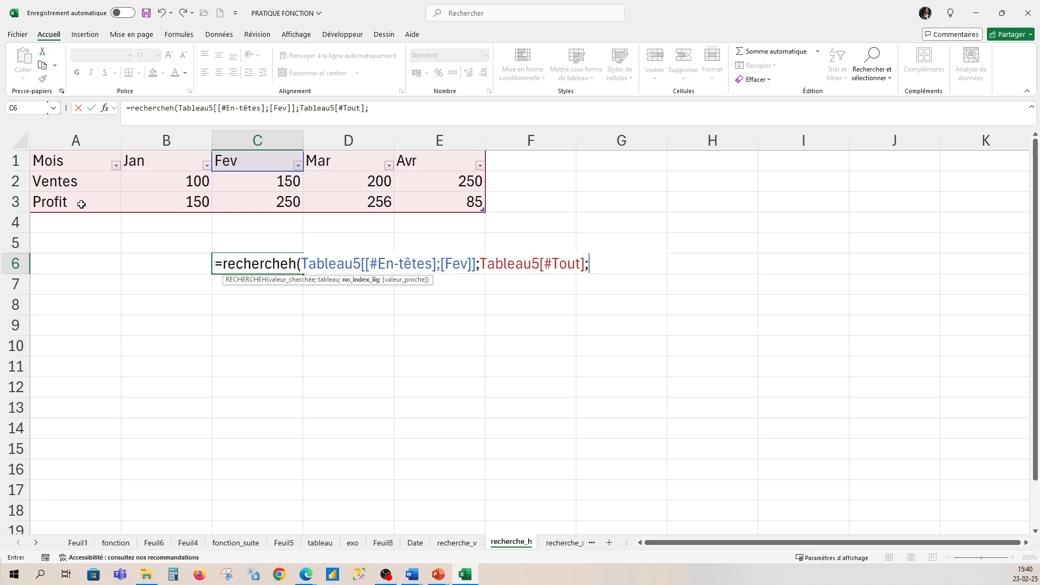
{"action": "type", "text": "2;"}
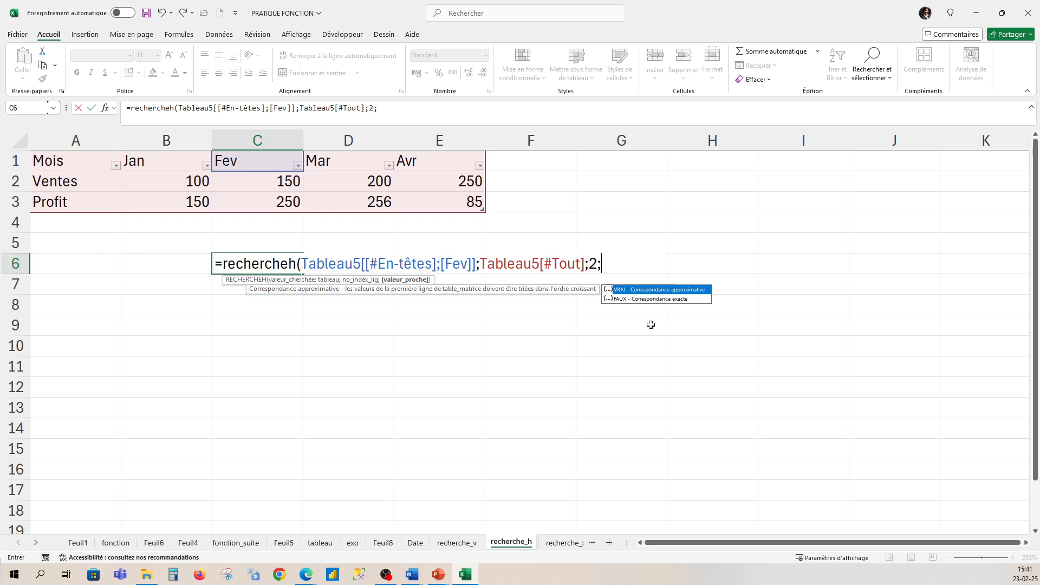
{"action": "left_click", "coordinate": [676, 299]}
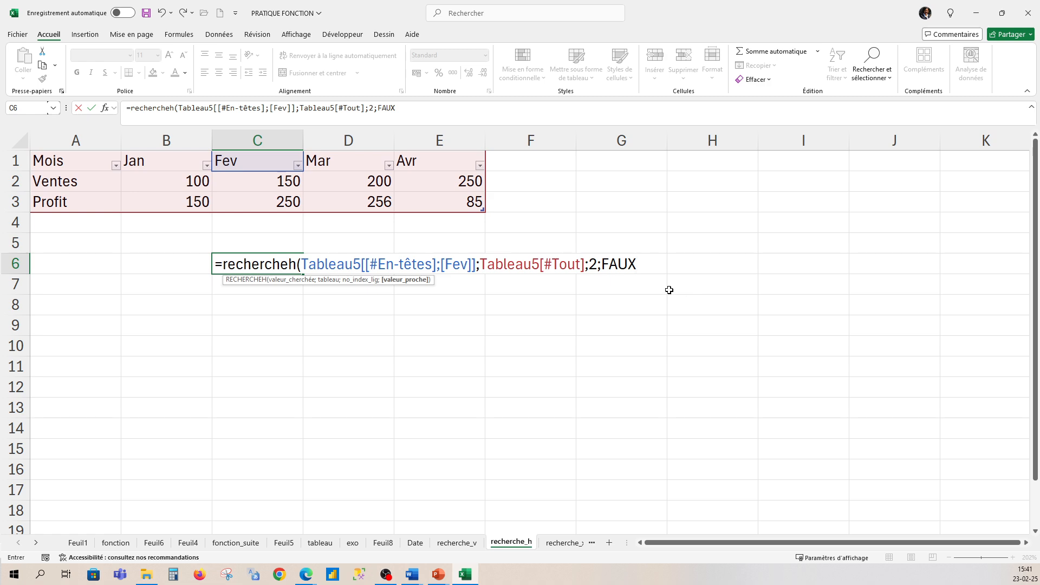
{"action": "type", "text": ")"}
{"action": "key", "text": "Return"}
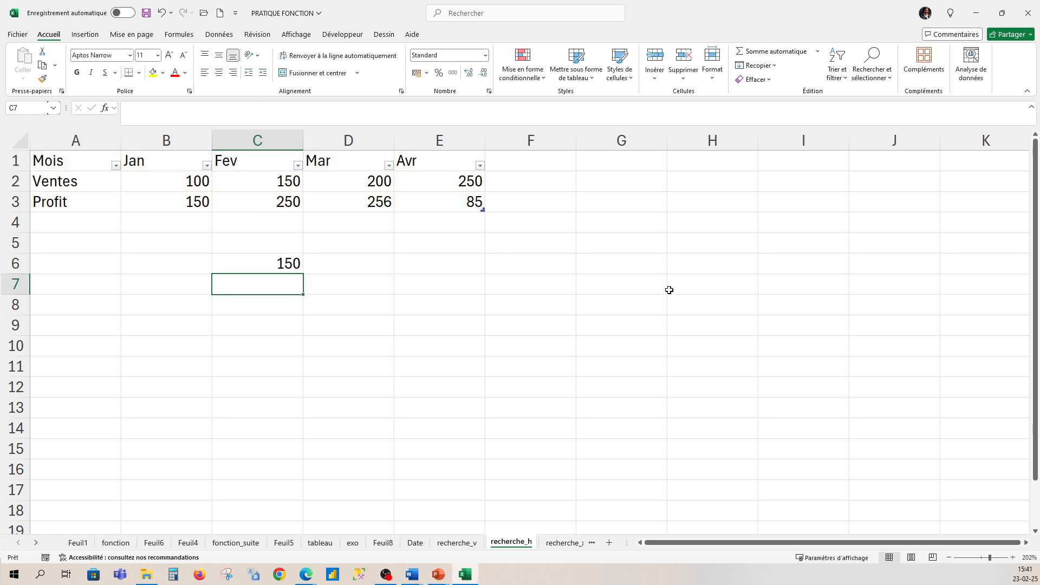
- Change the row index of the RECHERCHEH formula in C6 to 3 to return February's Profit
{"action": "left_click", "coordinate": [273, 262]}
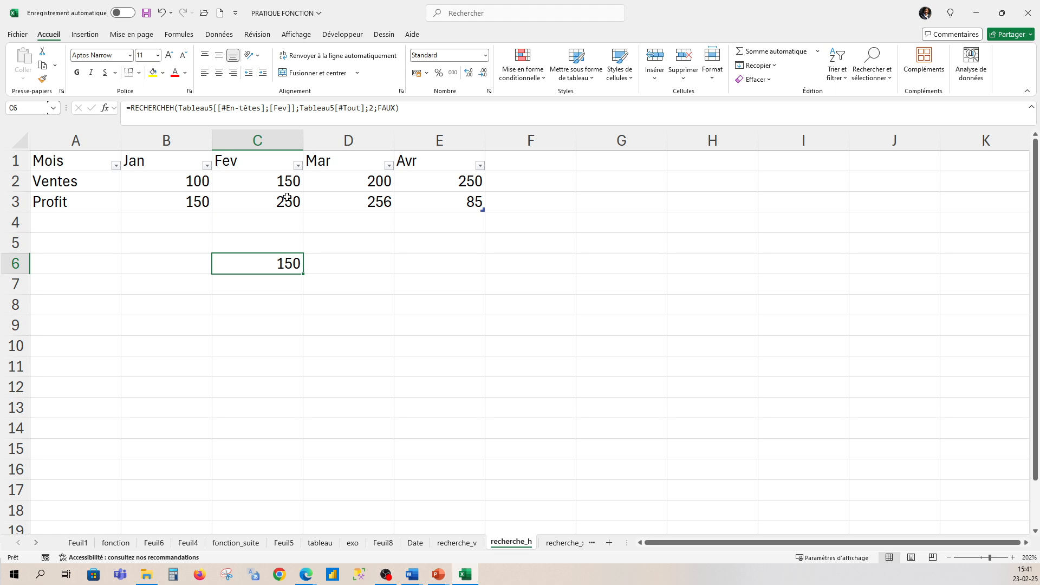
{"action": "double_click", "coordinate": [281, 263]}
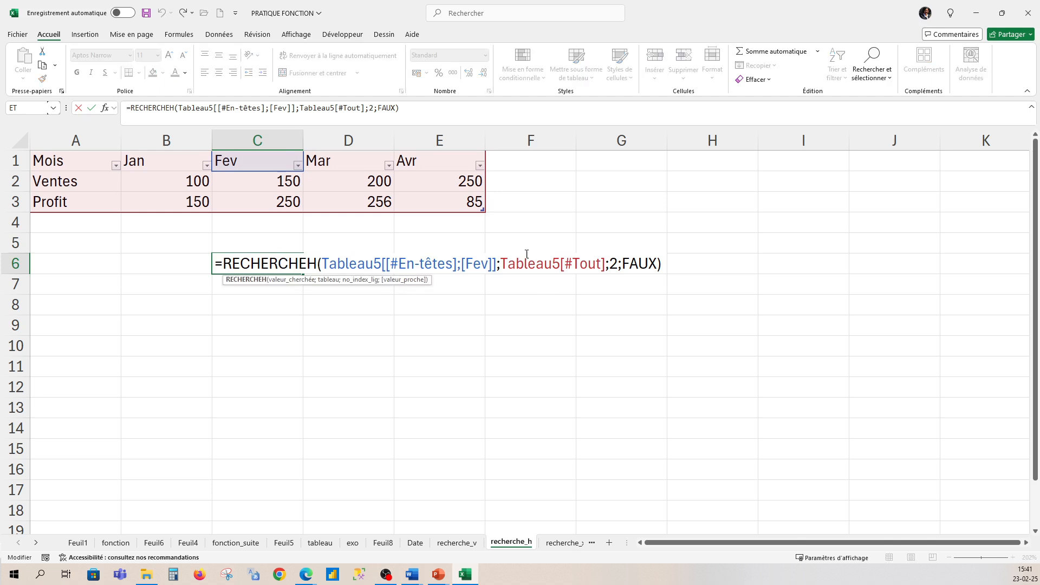
{"action": "left_click", "coordinate": [617, 264]}
{"action": "key", "text": "BackSpace"}
{"action": "type", "text": "3"}
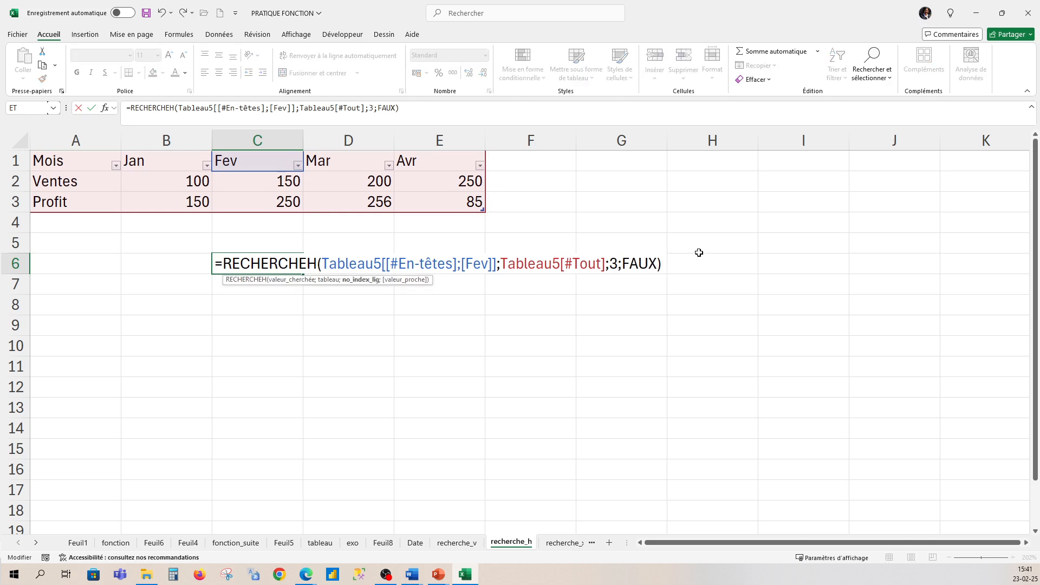
{"action": "left_click", "coordinate": [662, 264]}
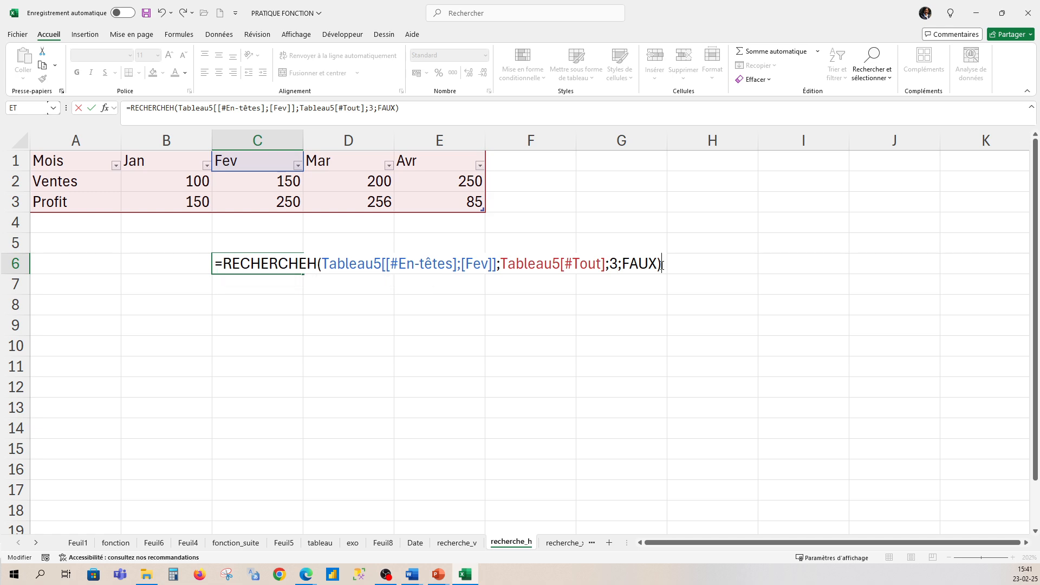
{"action": "key", "text": "Return"}
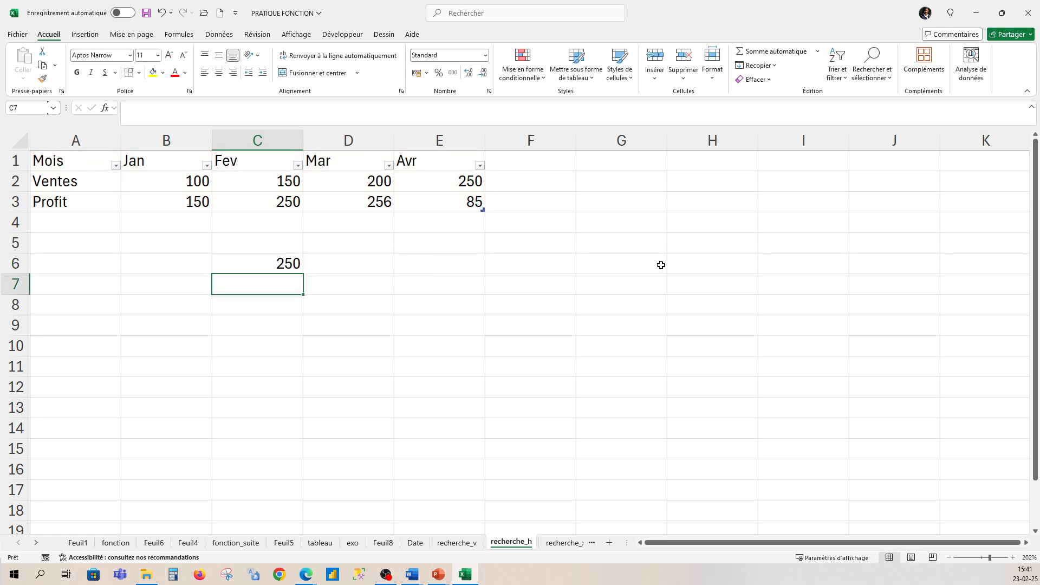
{"action": "left_click", "coordinate": [284, 265]}
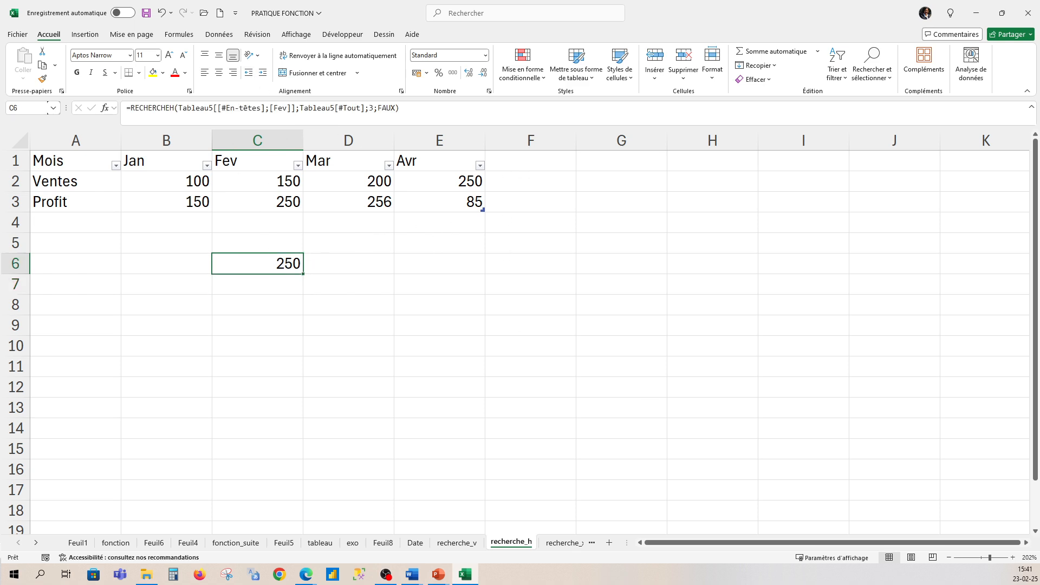
{"action": "key", "text": "alt+Tab"}
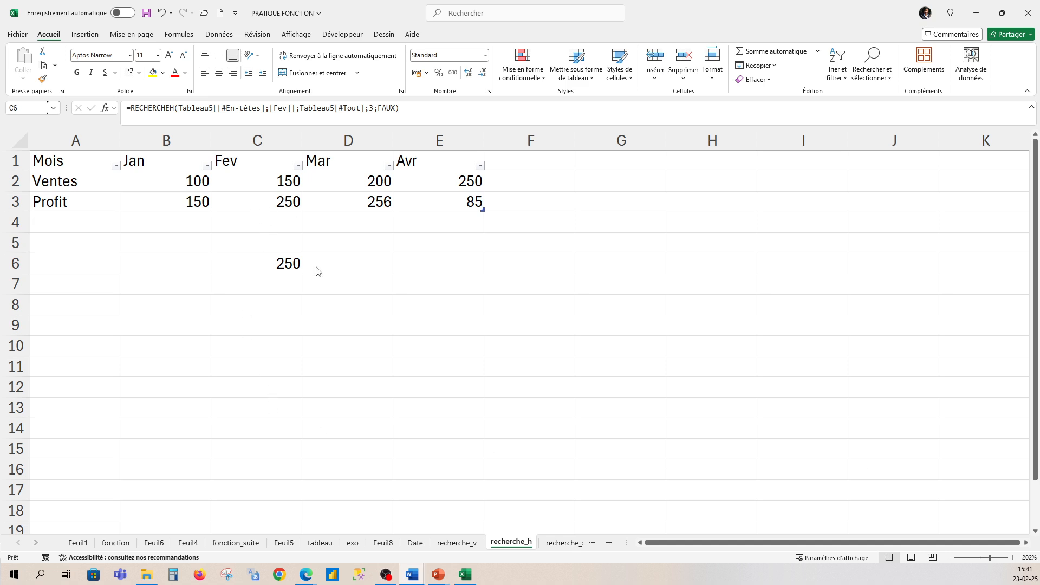
{"action": "left_click", "coordinate": [353, 265]}
{"action": "left_click", "coordinate": [353, 266]}
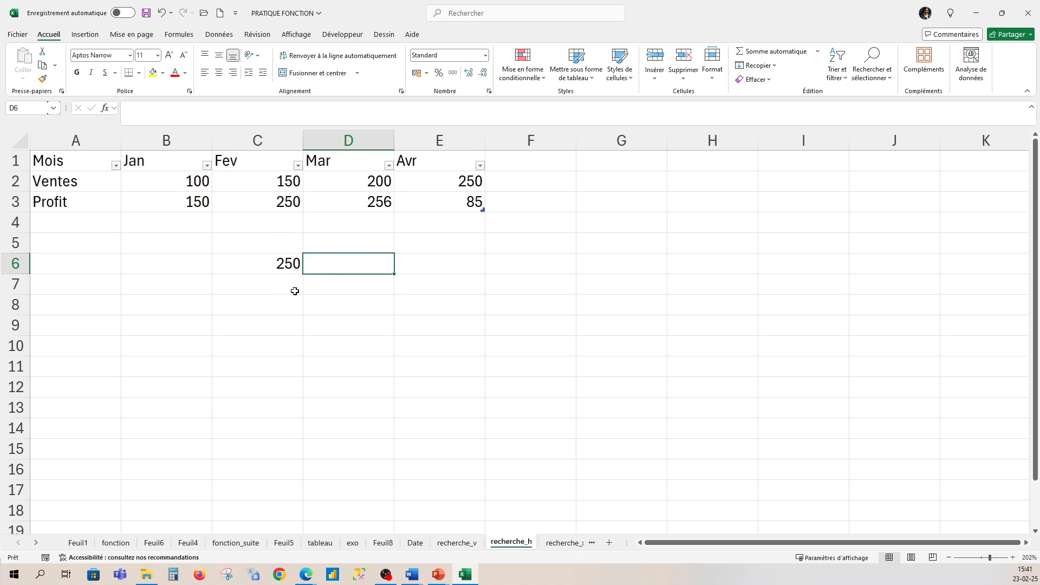
{"action": "left_click", "coordinate": [292, 262]}
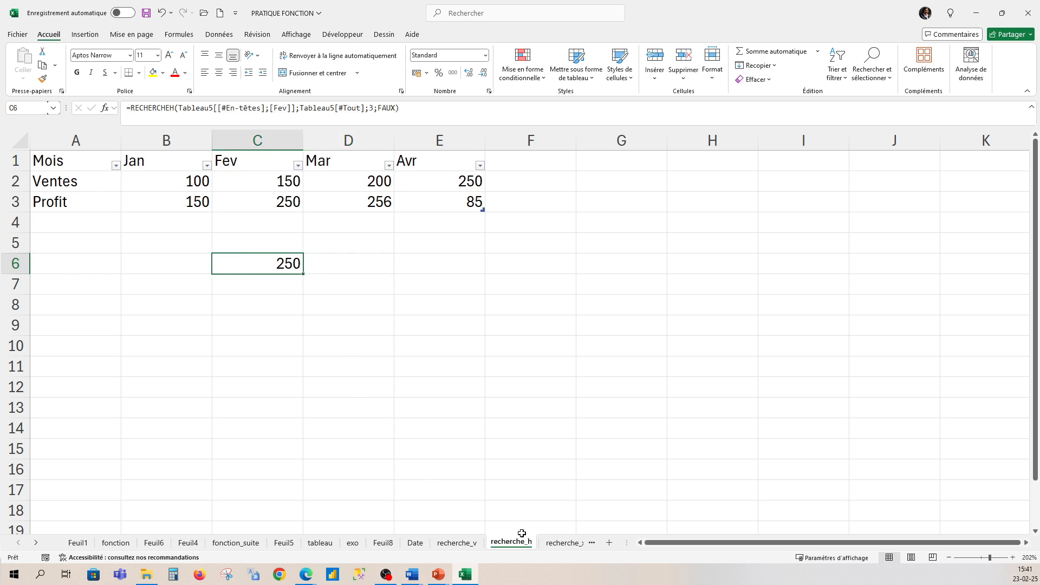
- Open the recherche_x sheet containing the employee salary and product price tables
{"action": "left_click", "coordinate": [561, 546]}
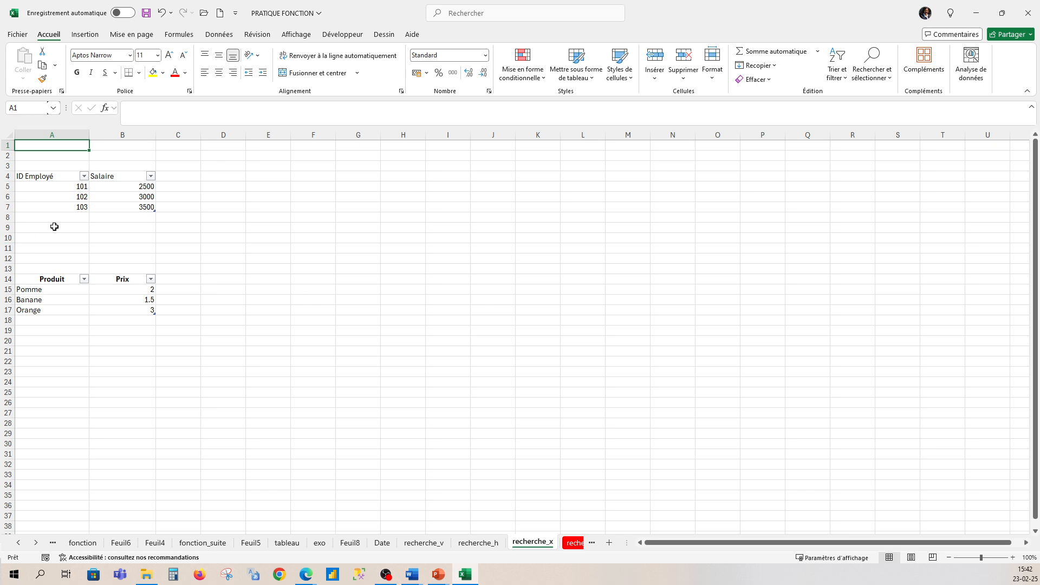
{"action": "left_click", "coordinate": [221, 176]}
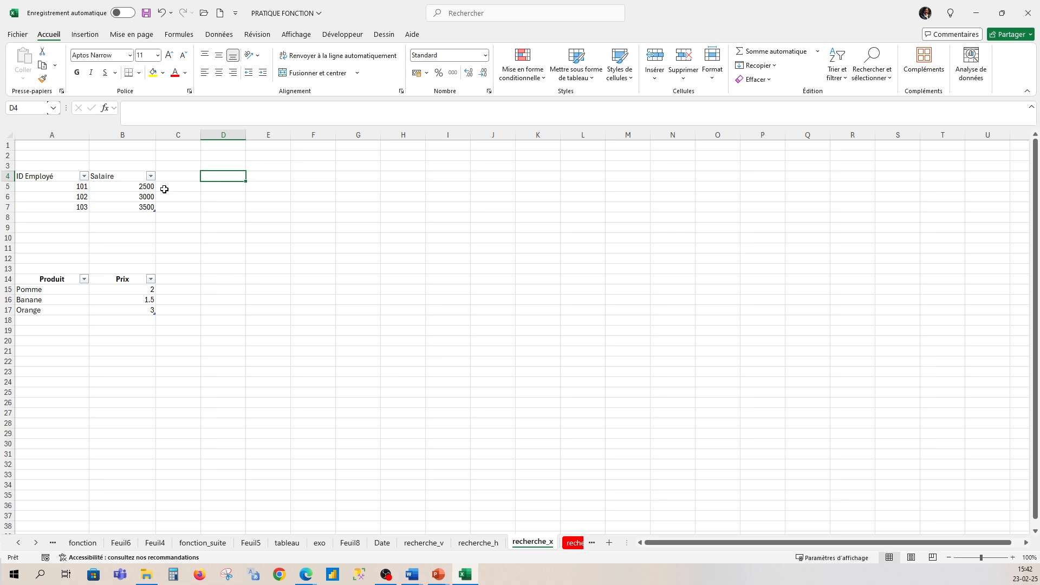
{"action": "left_click", "coordinate": [70, 198]}
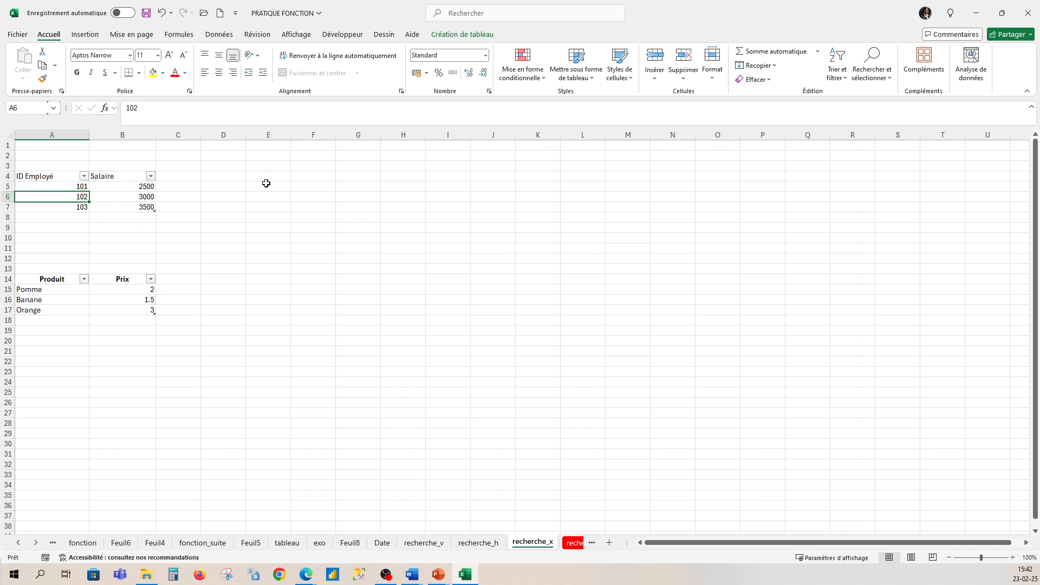
{"action": "left_click", "coordinate": [986, 558]}
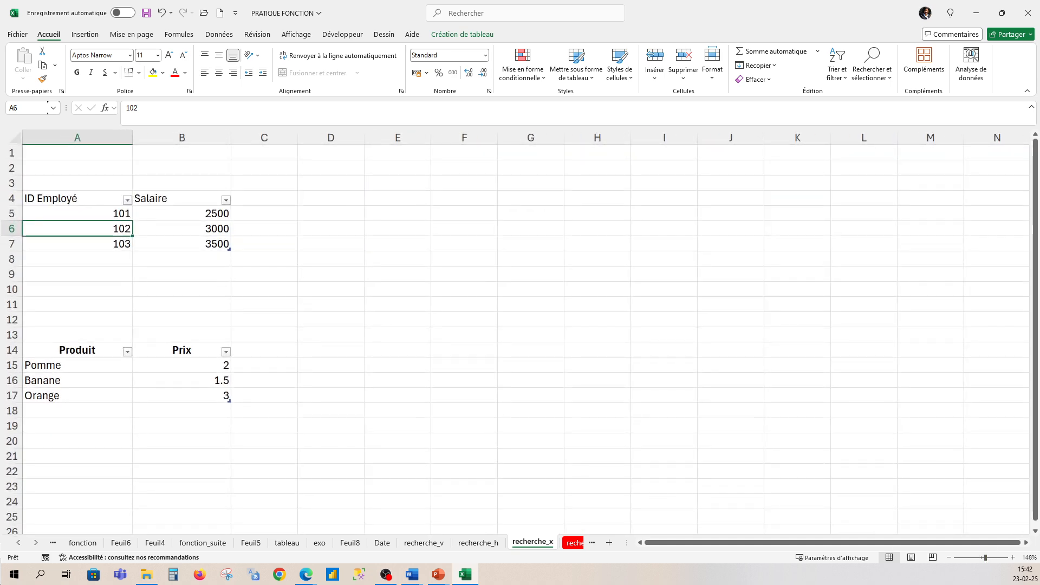
{"action": "left_click", "coordinate": [990, 558]}
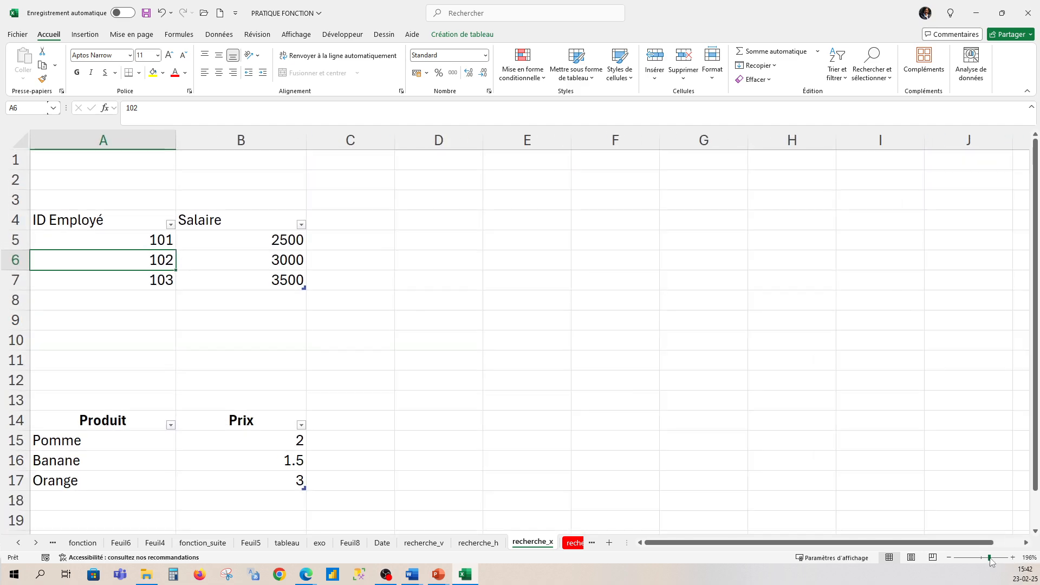
- Start a RECHERCHEX formula in D4 that looks up 102 in Tableau6[ID Employé] and returns from Tableau6[Salaire]
{"action": "left_click", "coordinate": [436, 224]}
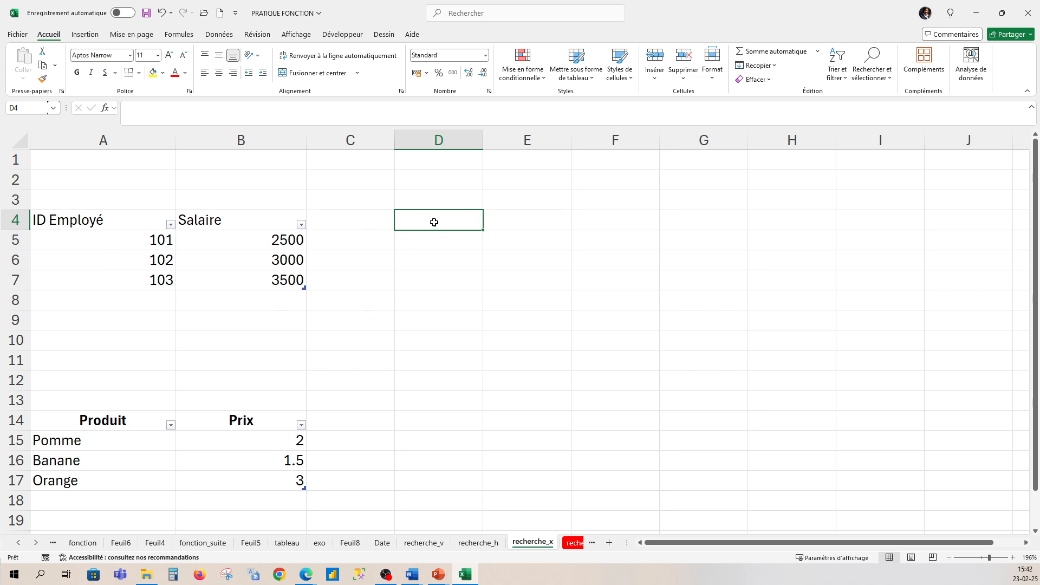
{"action": "type", "text": "=recher"}
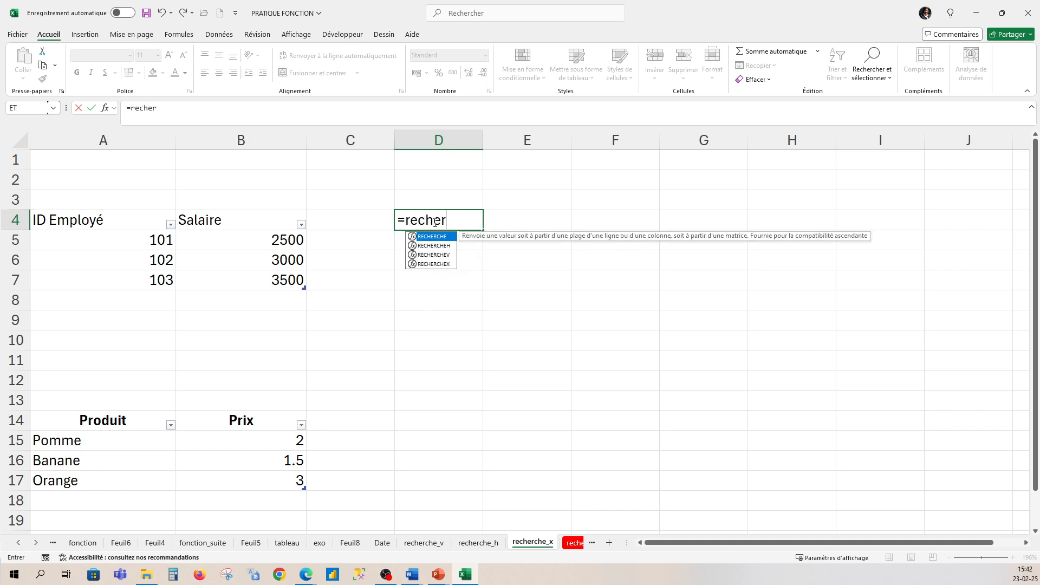
{"action": "type", "text": "chex("}
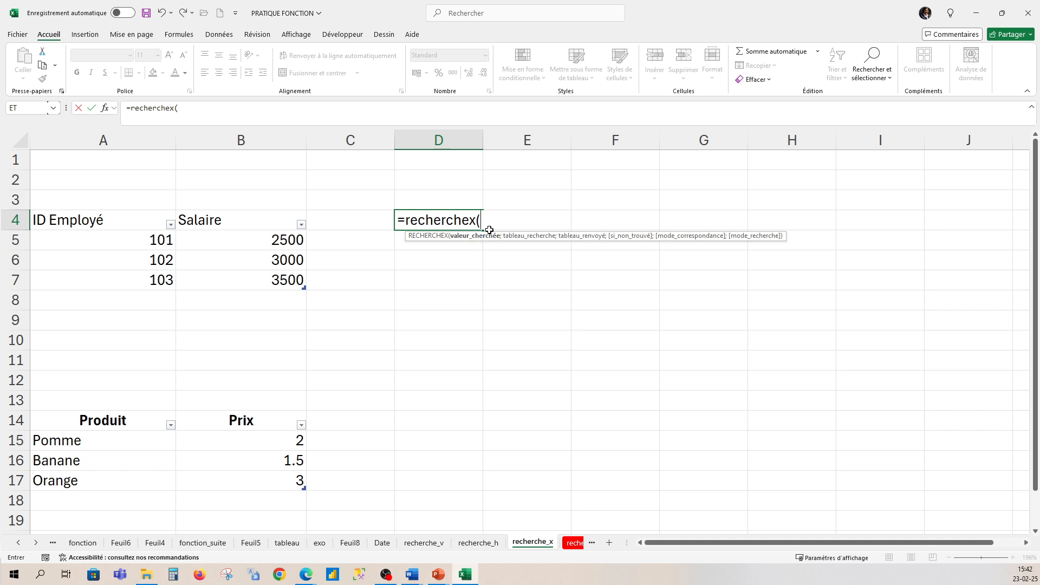
{"action": "type", "text": "102;"}
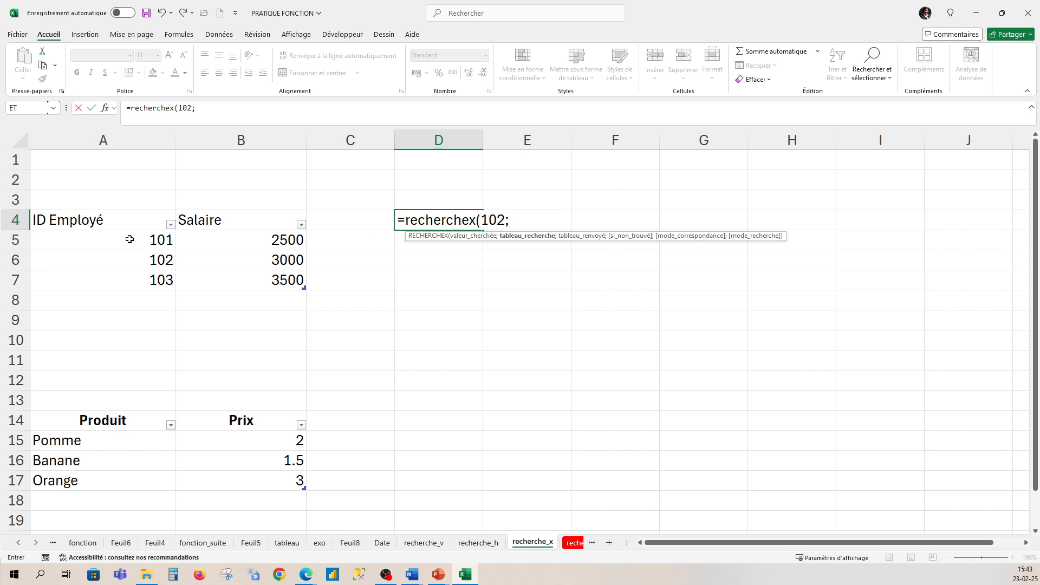
{"action": "left_click_drag", "start_coordinate": [130, 239], "coordinate": [132, 276]}
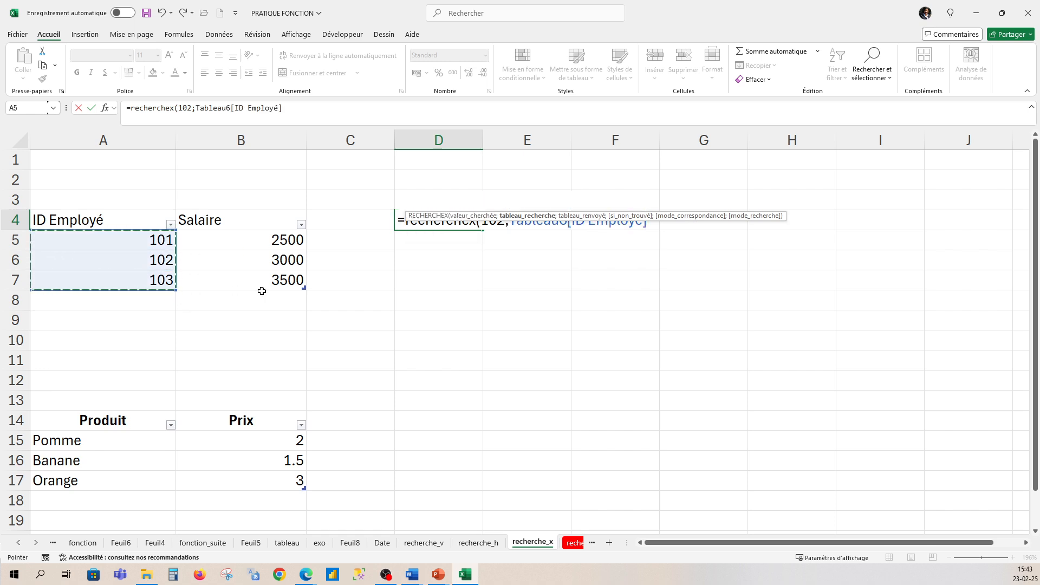
{"action": "type", "text": ";"}
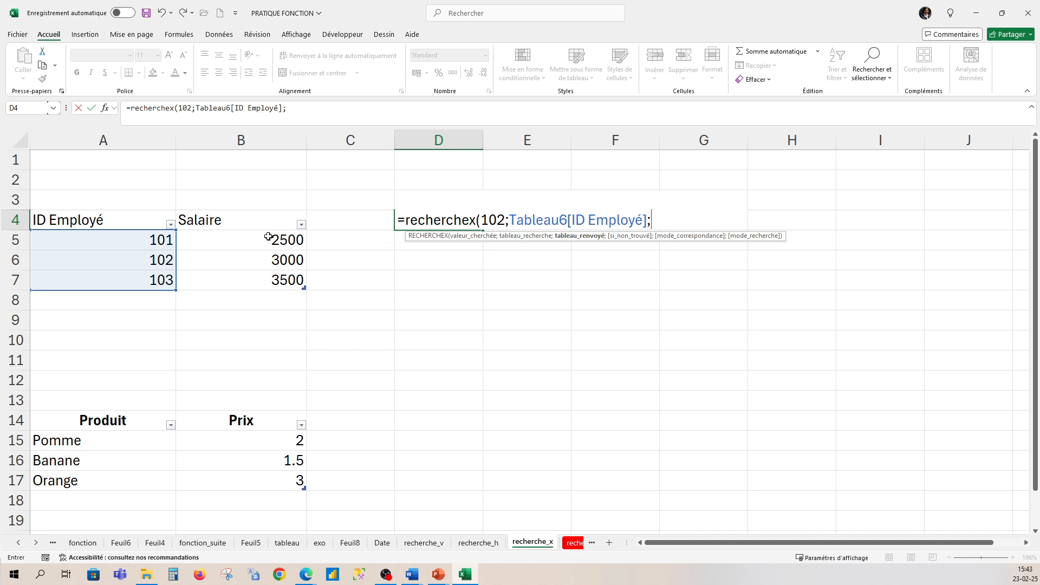
{"action": "left_click_drag", "start_coordinate": [268, 237], "coordinate": [277, 280]}
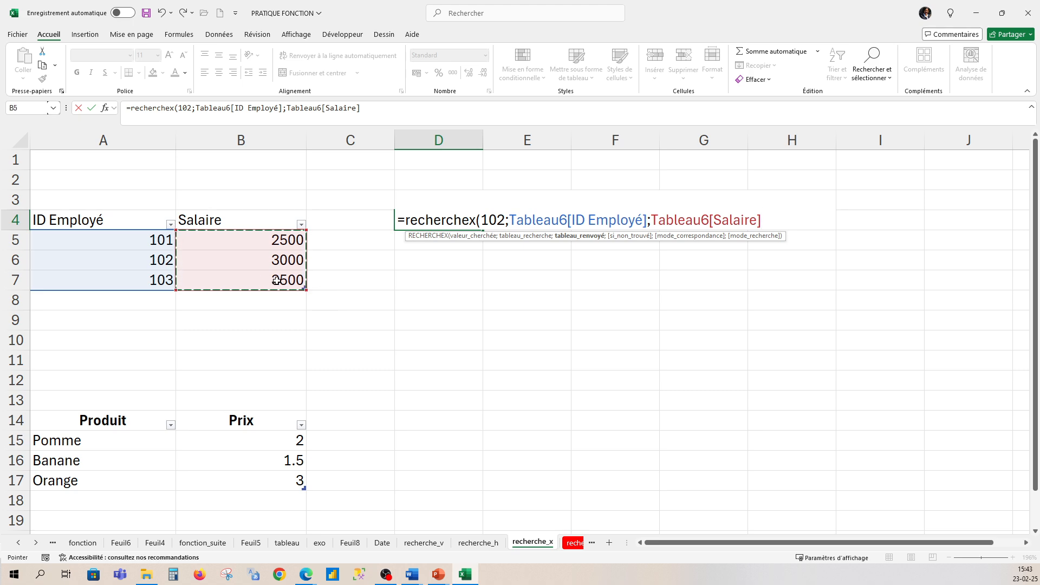
- Add "non trouvé" as the RECHERCHEX formula's if-not-found argument
{"action": "type", "text": ";"}
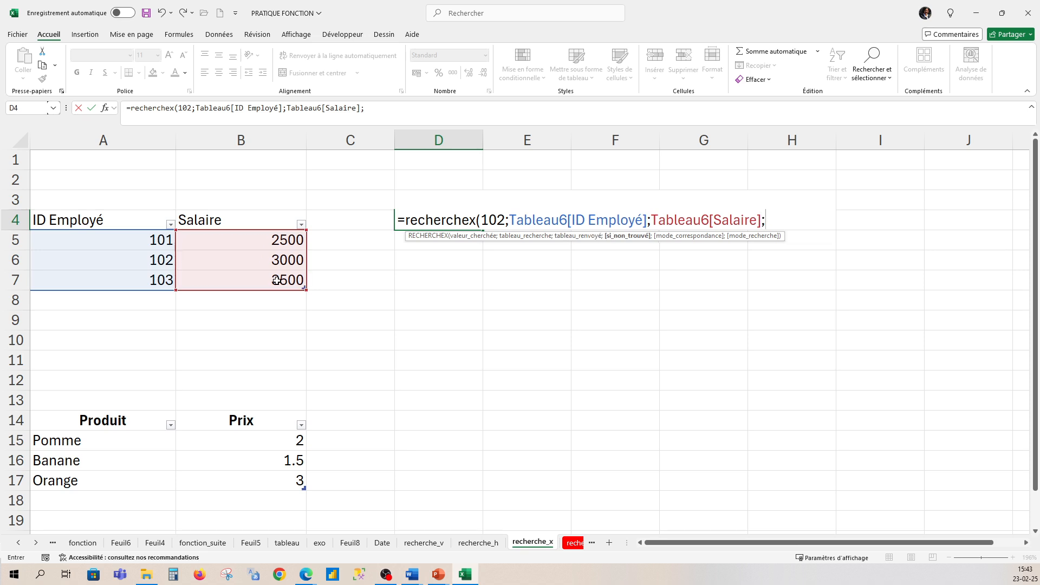
{"action": "key", "text": "BackSpace"}
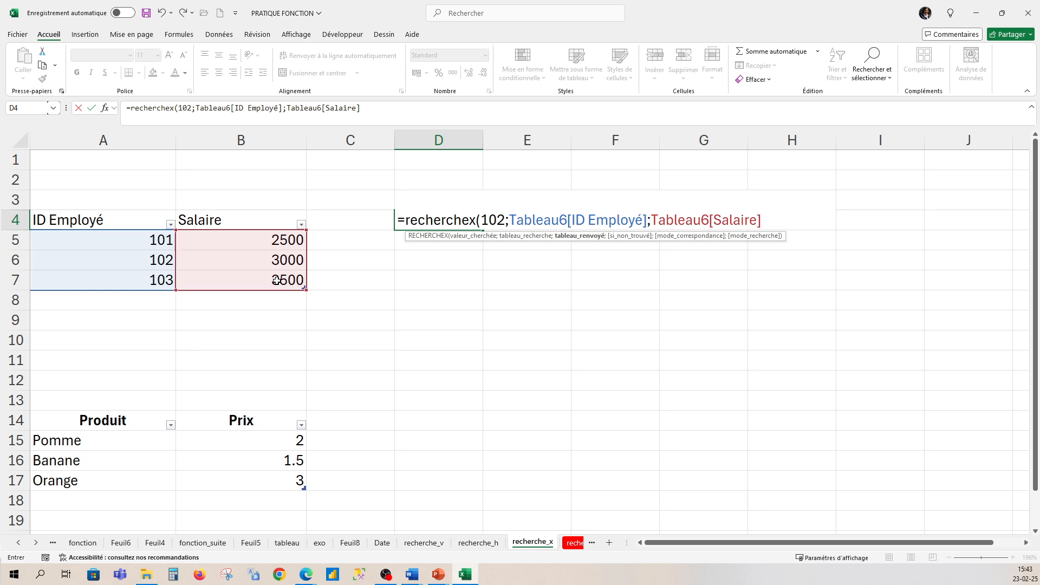
{"action": "type", "text": ";"}
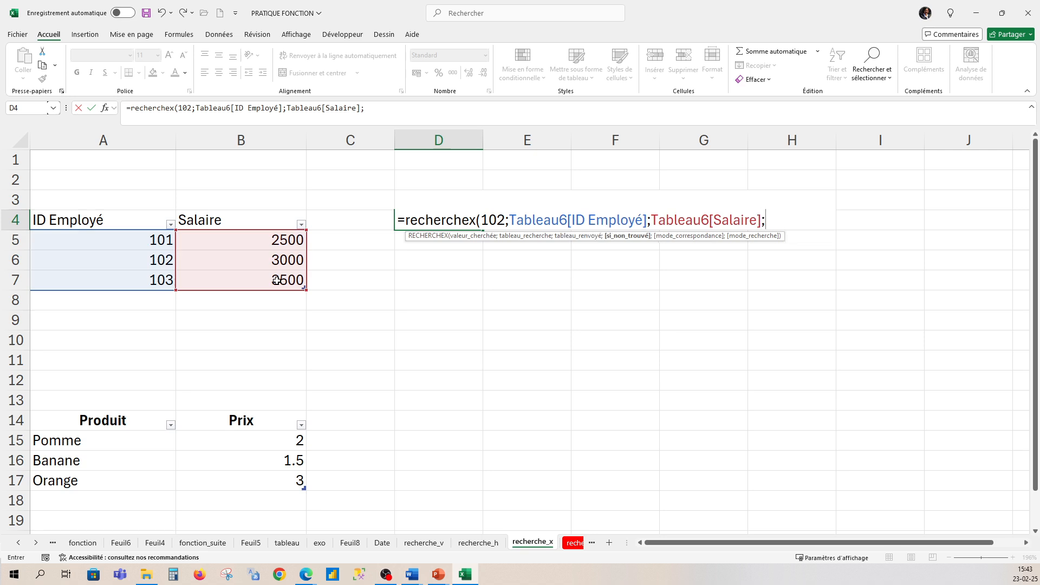
{"action": "type", "text": "\"non trouve"}
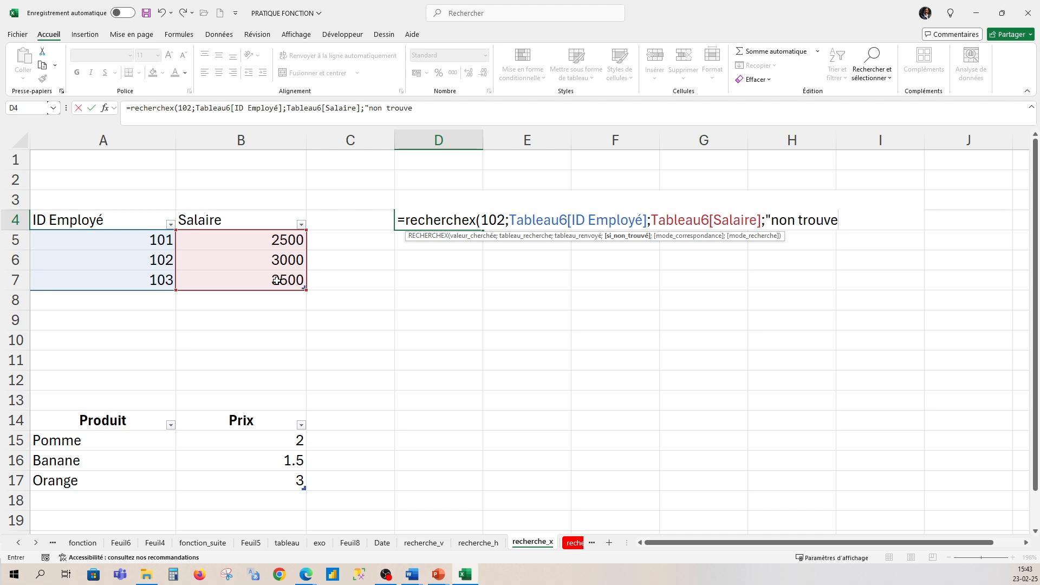
{"action": "key", "text": "BackSpace"}
{"action": "type", "text": "\""}
{"action": "key", "text": "BackSpace"}
{"action": "type", "text": "é\";"}
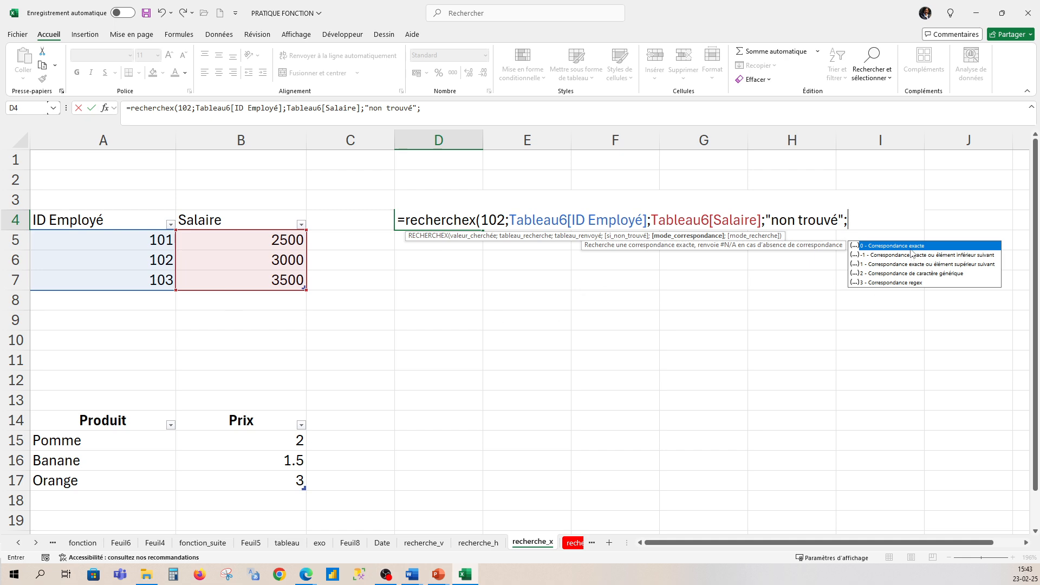
{"action": "type", "text": "0"}
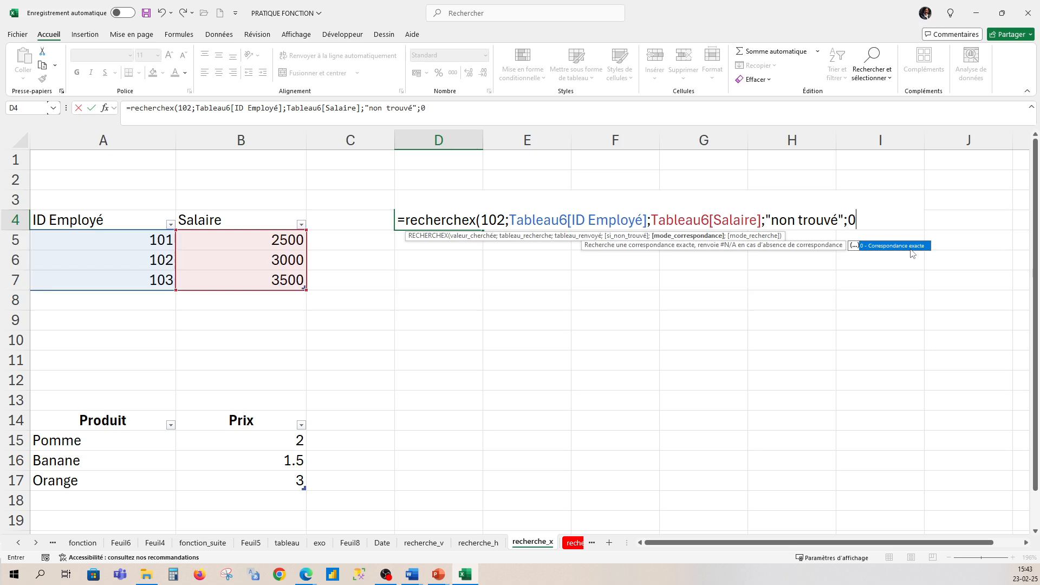
{"action": "type", "text": ";"}
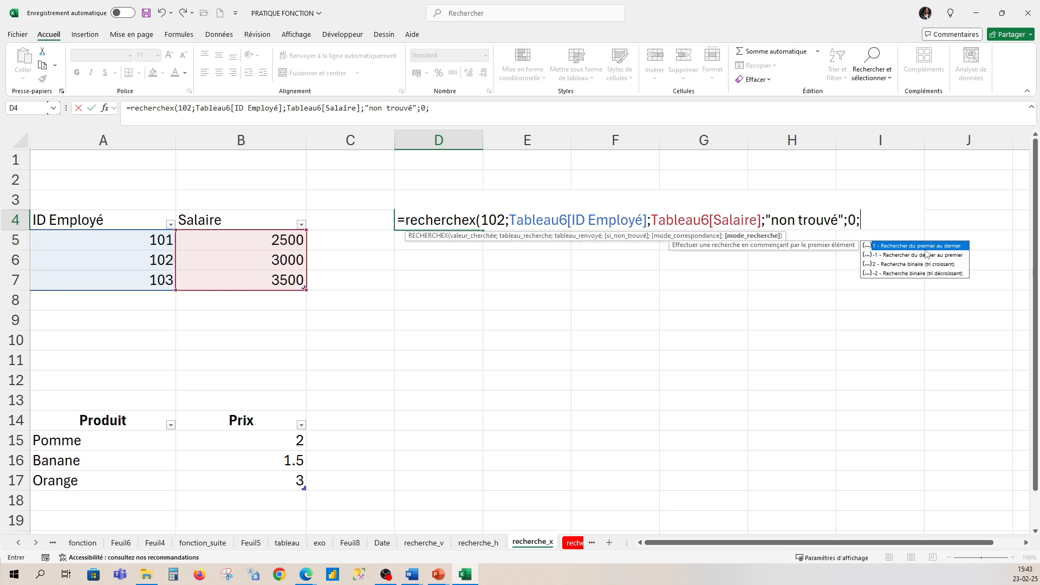
{"action": "type", "text": "1"}
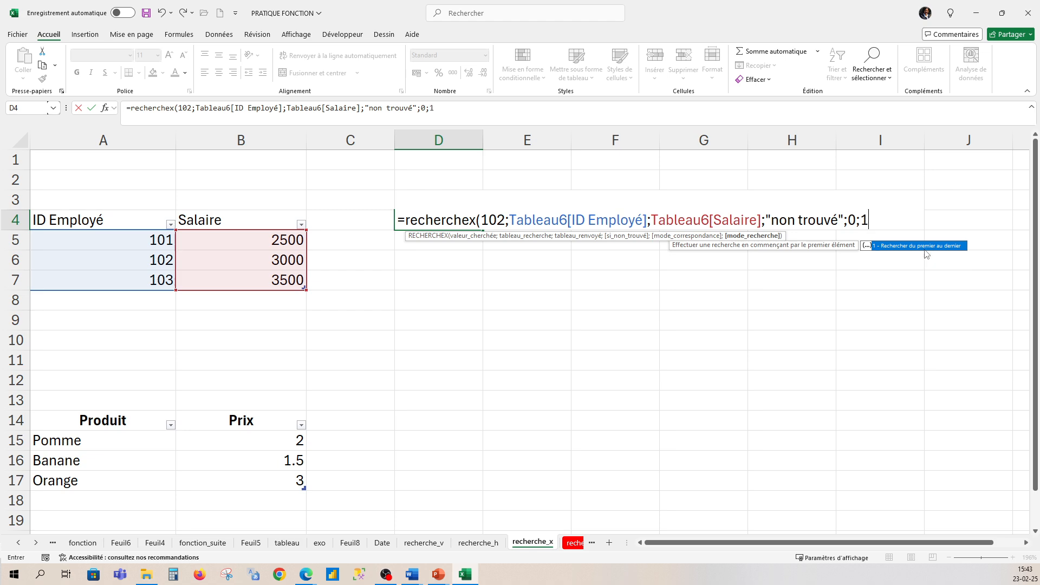
{"action": "type", "text": ")"}
- Complete the D4 formula with match mode 0 (exact) and search mode 1 (first to last)
{"action": "key", "text": "Return"}
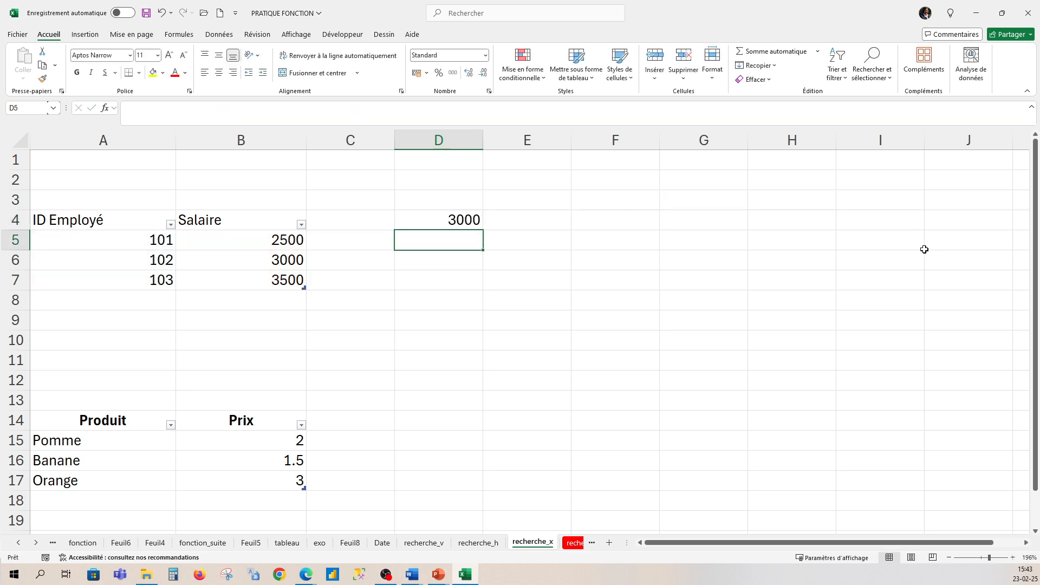
- Compare the RECHERCHEX result in D4 with the Salaire listed for employee ID 102
{"action": "left_click", "coordinate": [429, 217]}
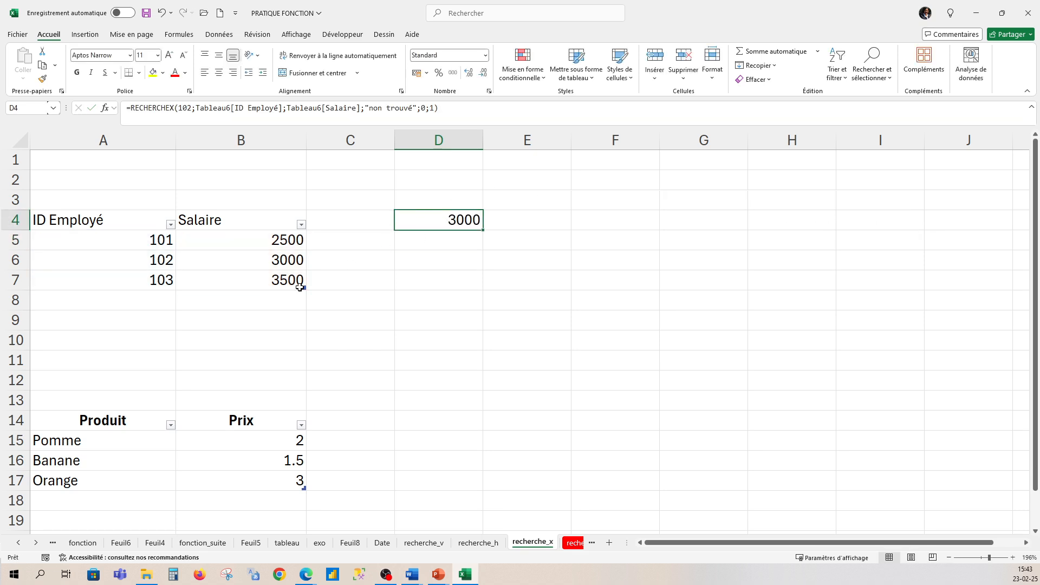
{"action": "left_click", "coordinate": [160, 261]}
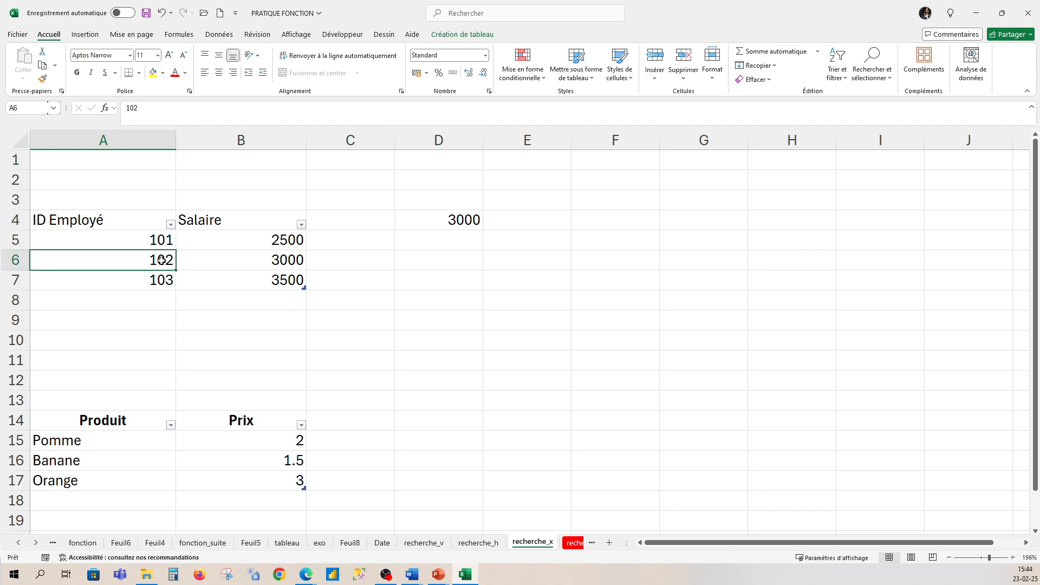
{"action": "left_click", "coordinate": [278, 261]}
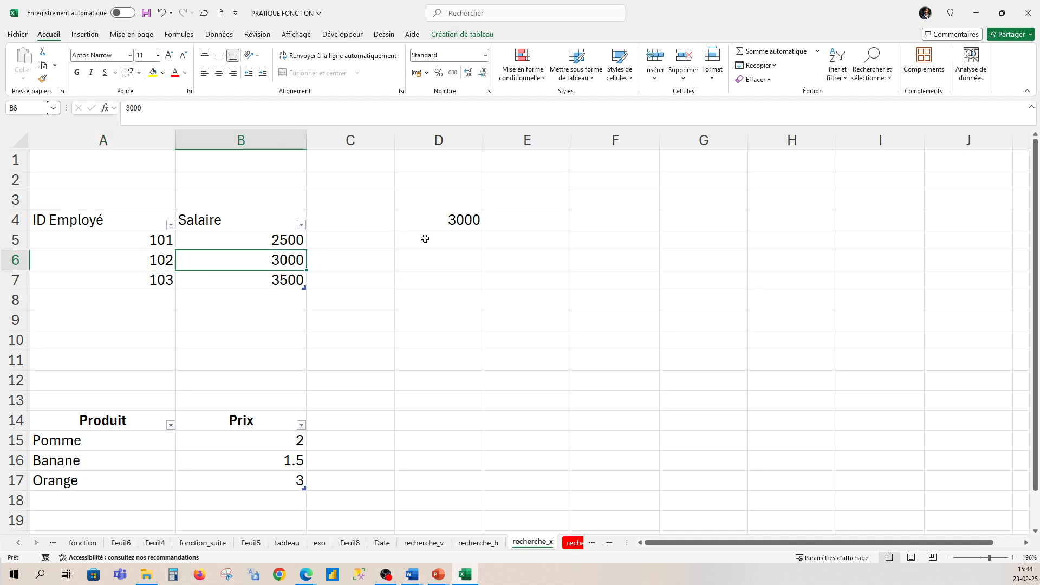
- Change the lookup value in D4's RECHERCHEX formula to 105 and check the result
{"action": "left_click", "coordinate": [442, 219]}
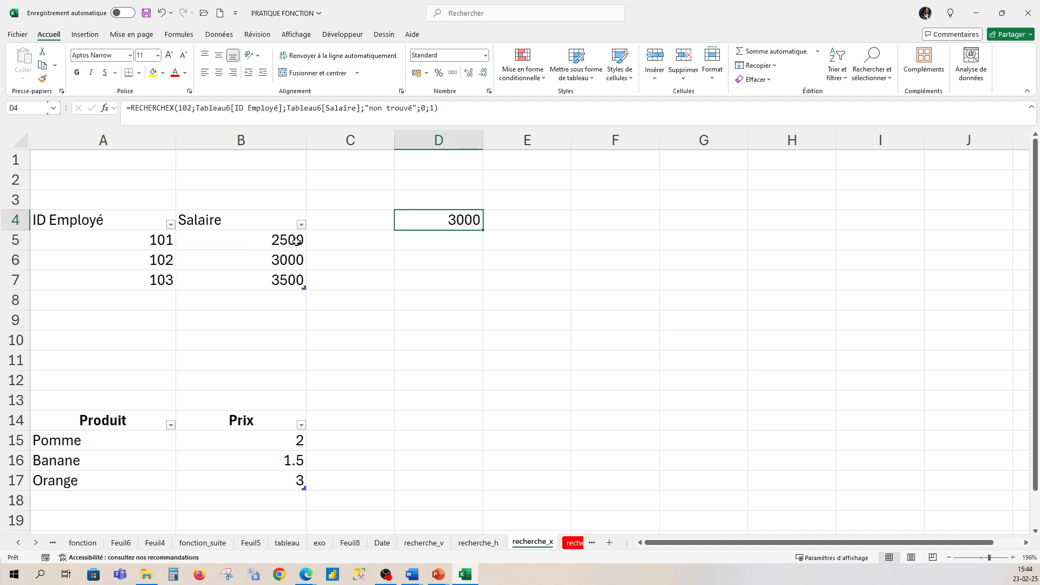
{"action": "double_click", "coordinate": [440, 222]}
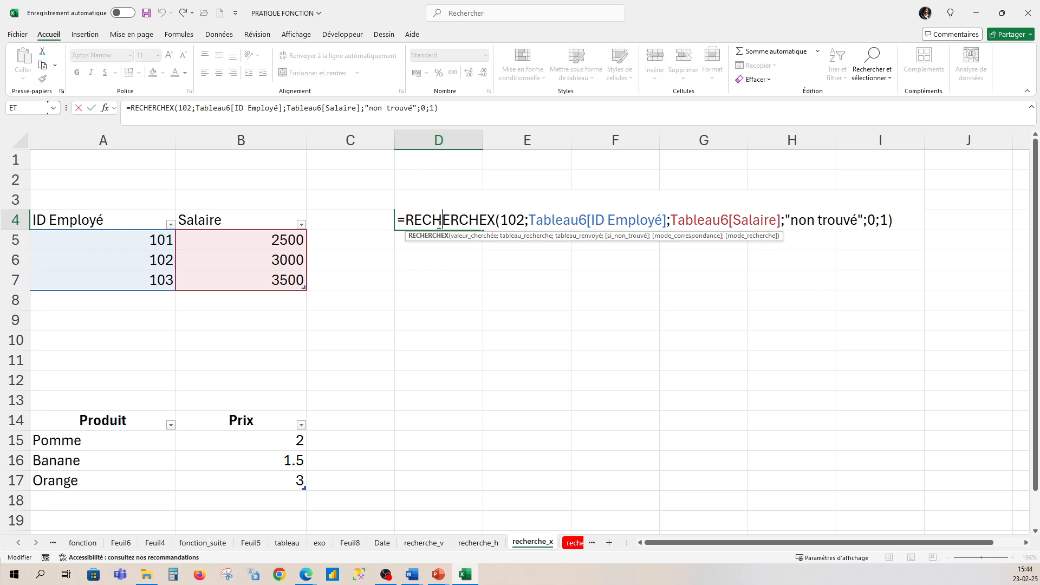
{"action": "left_click", "coordinate": [524, 219]}
{"action": "key", "text": "BackSpace"}
{"action": "type", "text": "5"}
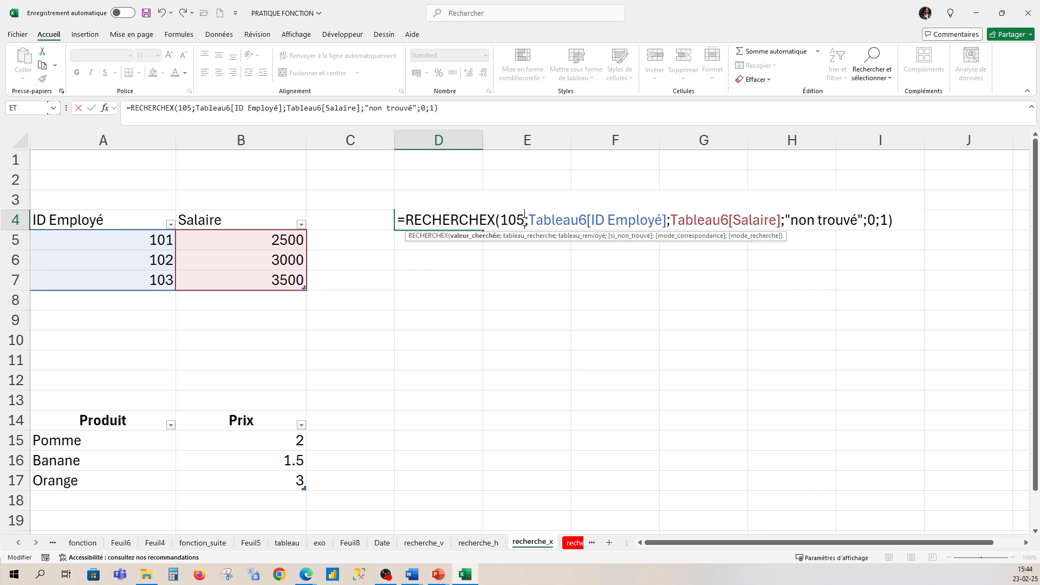
{"action": "left_click", "coordinate": [912, 220]}
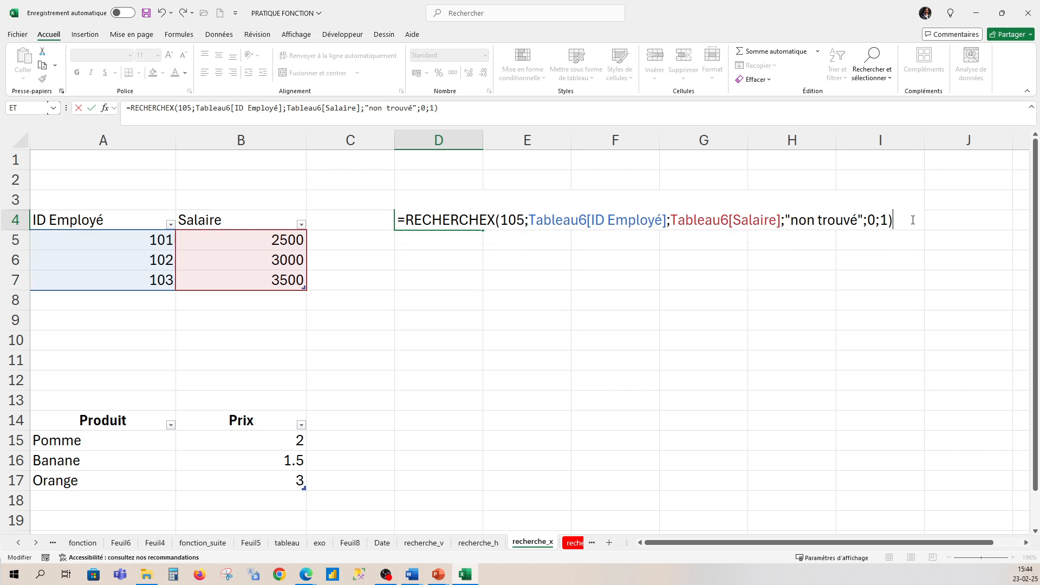
{"action": "key", "text": "Return"}
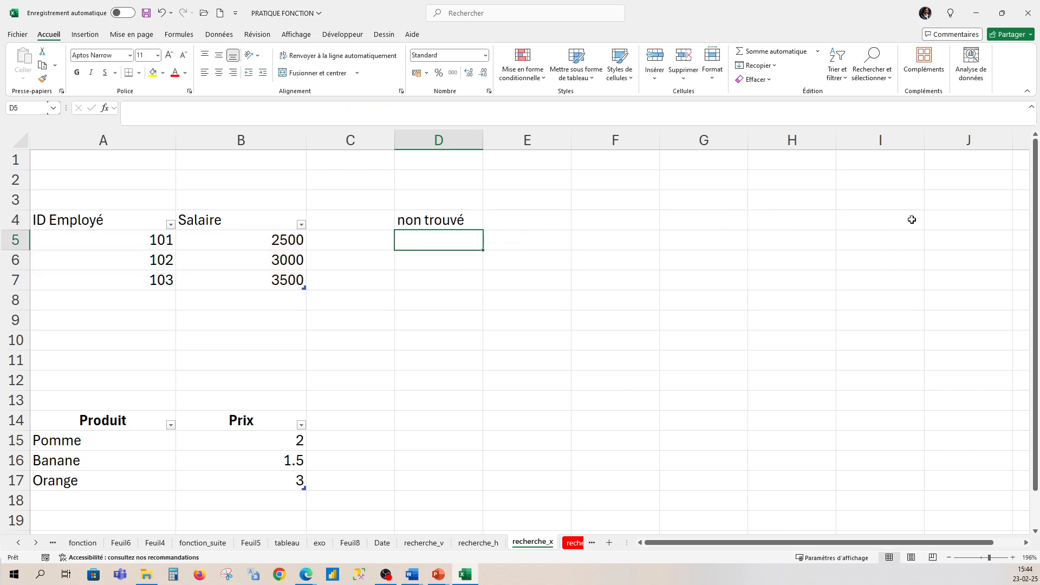
{"action": "left_click", "coordinate": [438, 222]}
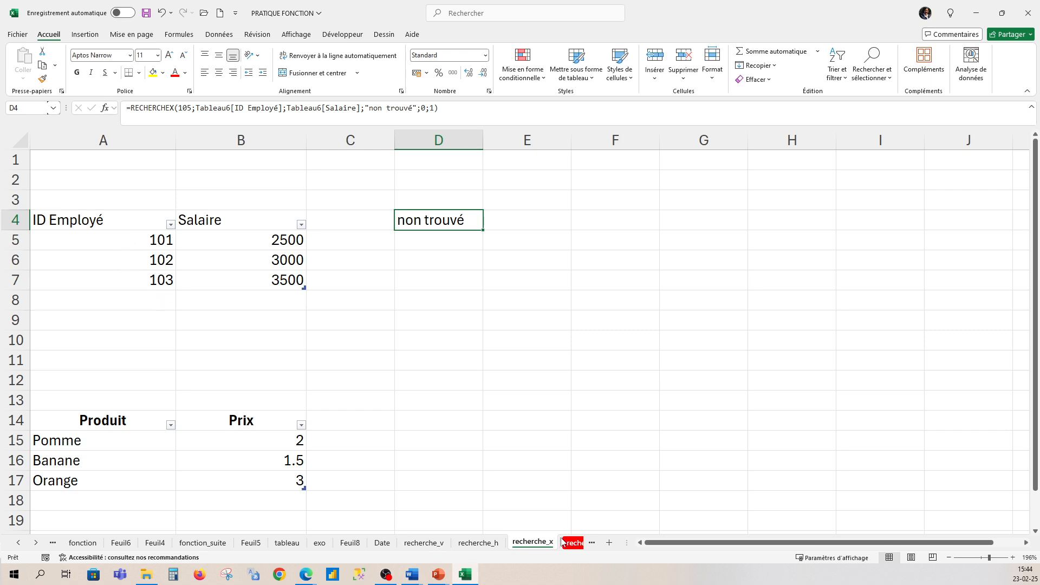
- Start a RECHERCHEX formula in D14 with "poire" as the lookup value
{"action": "left_click", "coordinate": [410, 427]}
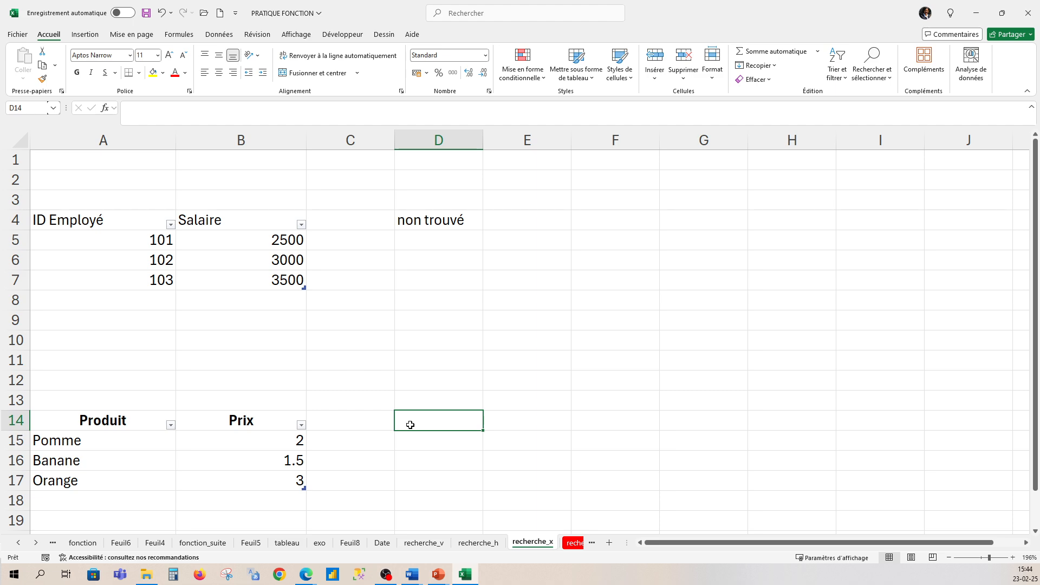
{"action": "left_click", "coordinate": [440, 221]}
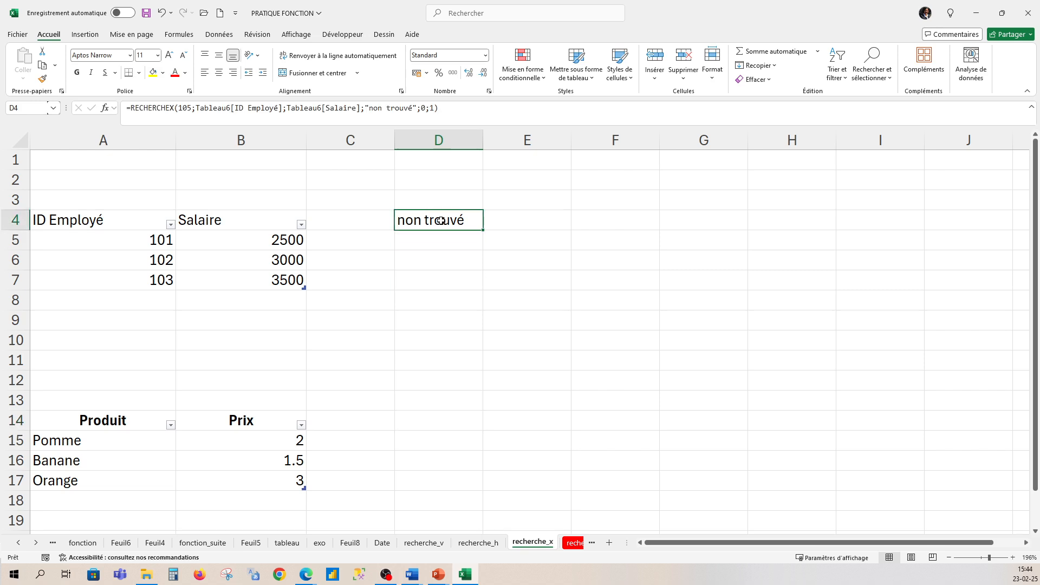
{"action": "left_click", "coordinate": [445, 421]}
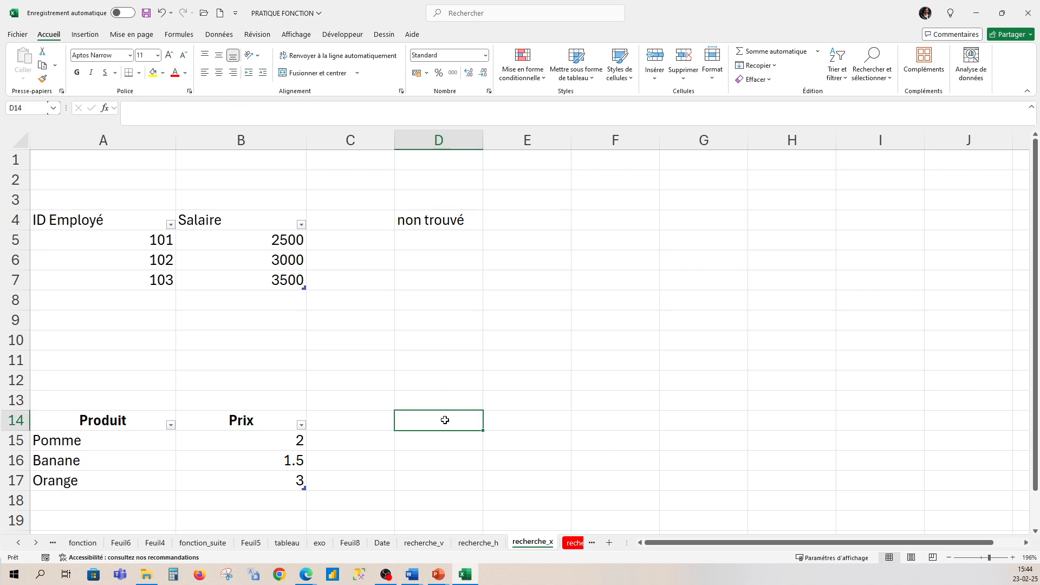
{"action": "type", "text": "="}
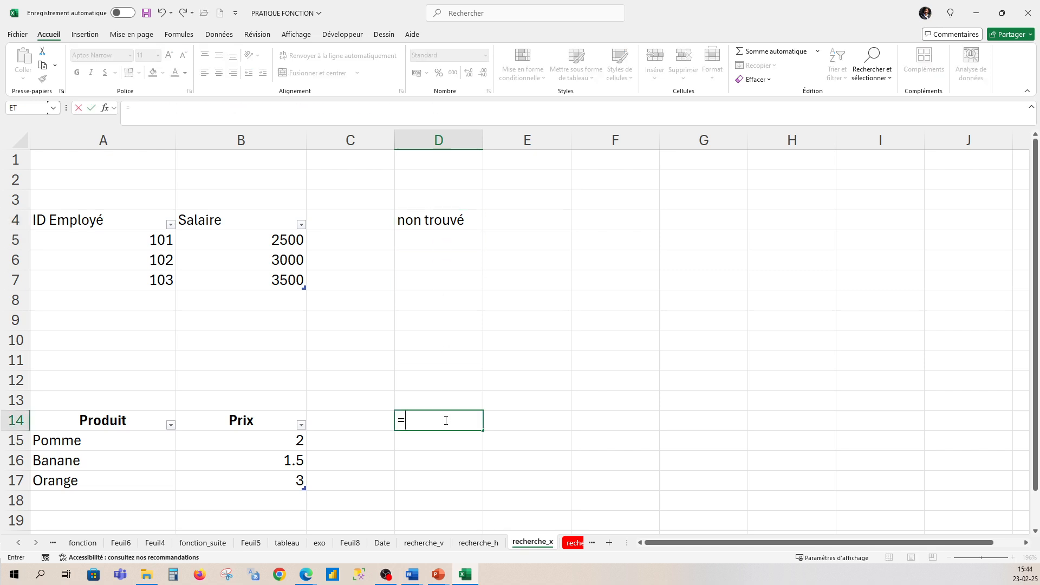
{"action": "type", "text": "recherc"}
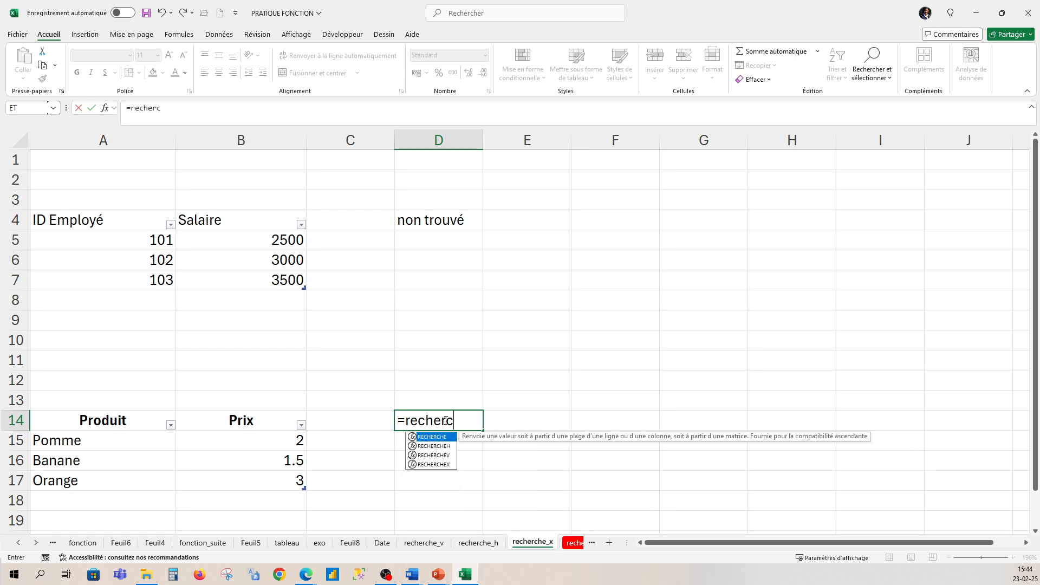
{"action": "type", "text": "hex("}
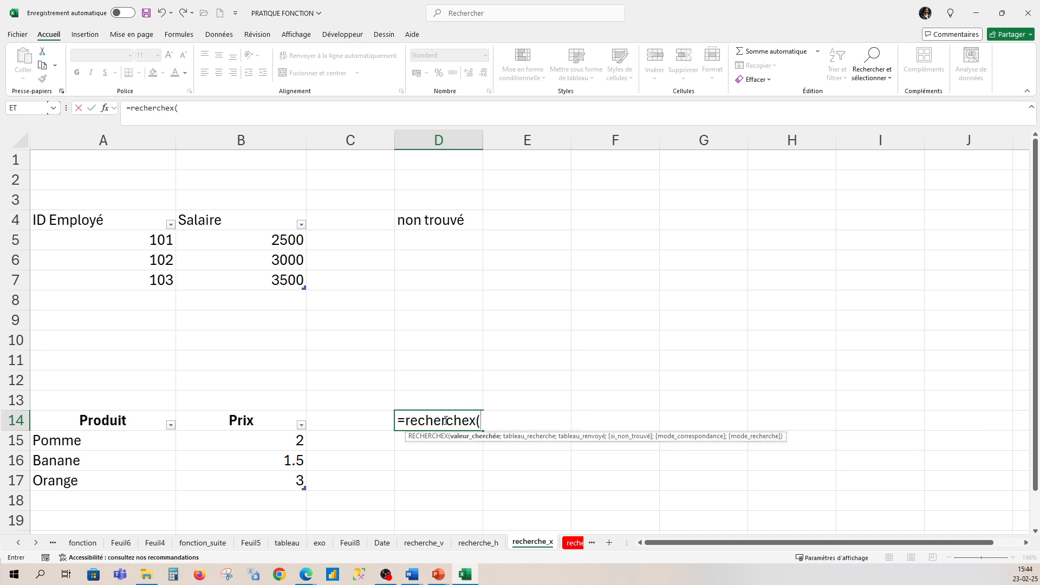
{"action": "type", "text": "\"poire\";"}
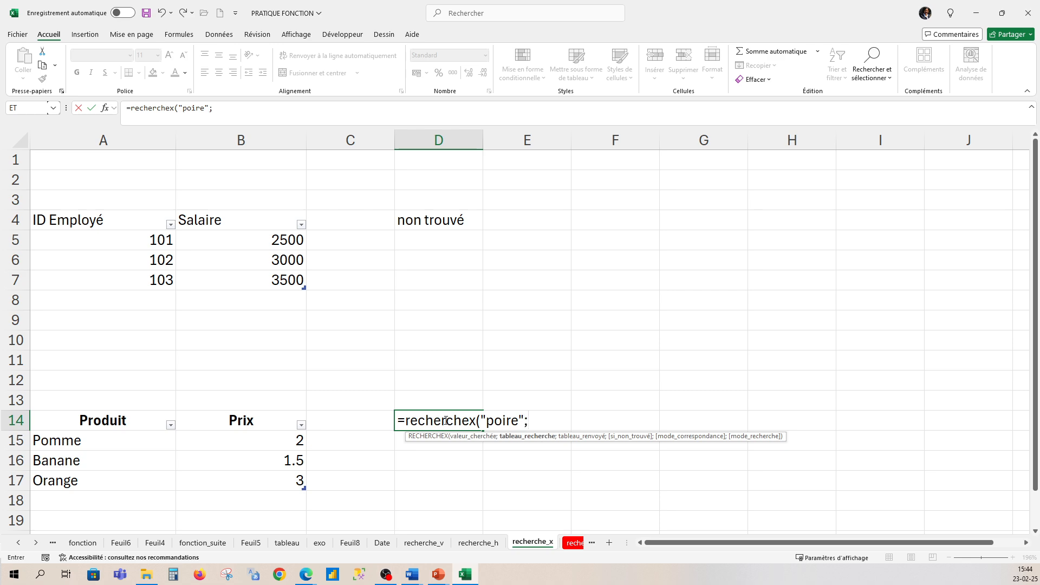
- Add Tableau8[Produit] as the lookup array and Tableau8[Prix] as the return array of the D14 formula
{"action": "left_click_drag", "start_coordinate": [84, 440], "coordinate": [78, 481]}
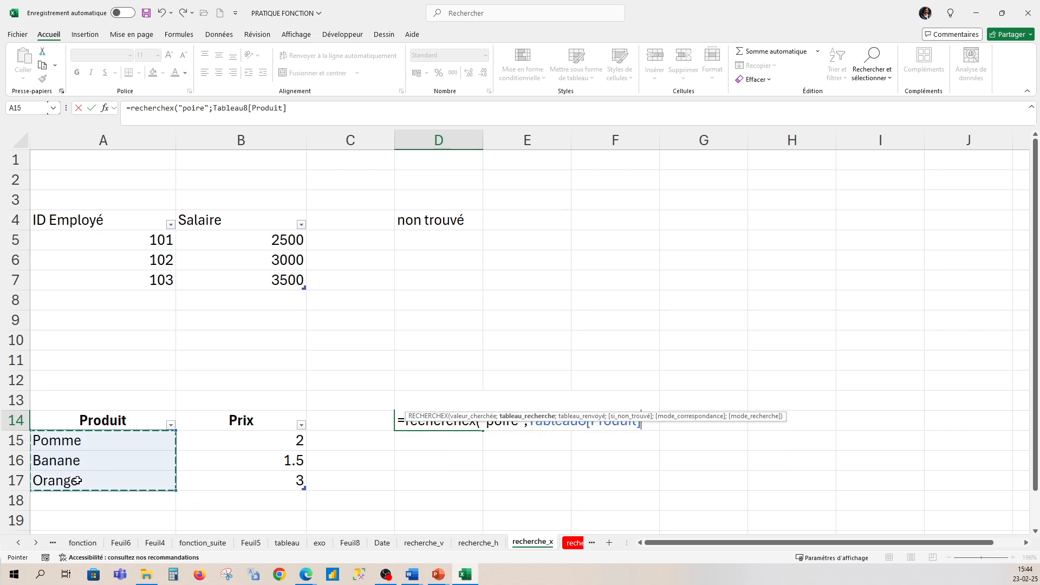
{"action": "type", "text": ";"}
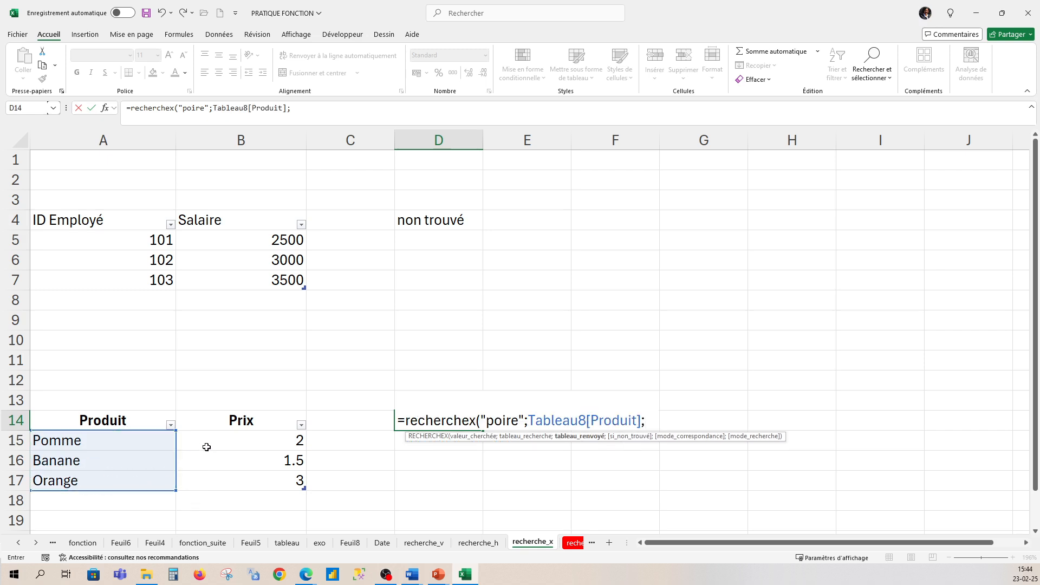
{"action": "left_click_drag", "start_coordinate": [208, 446], "coordinate": [224, 478]}
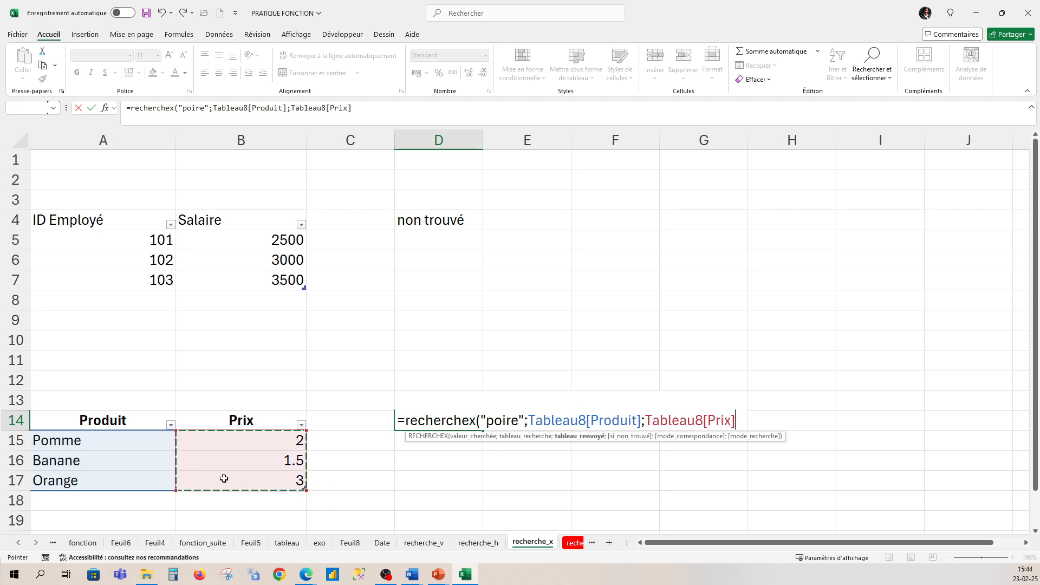
{"action": "type", "text": ";"}
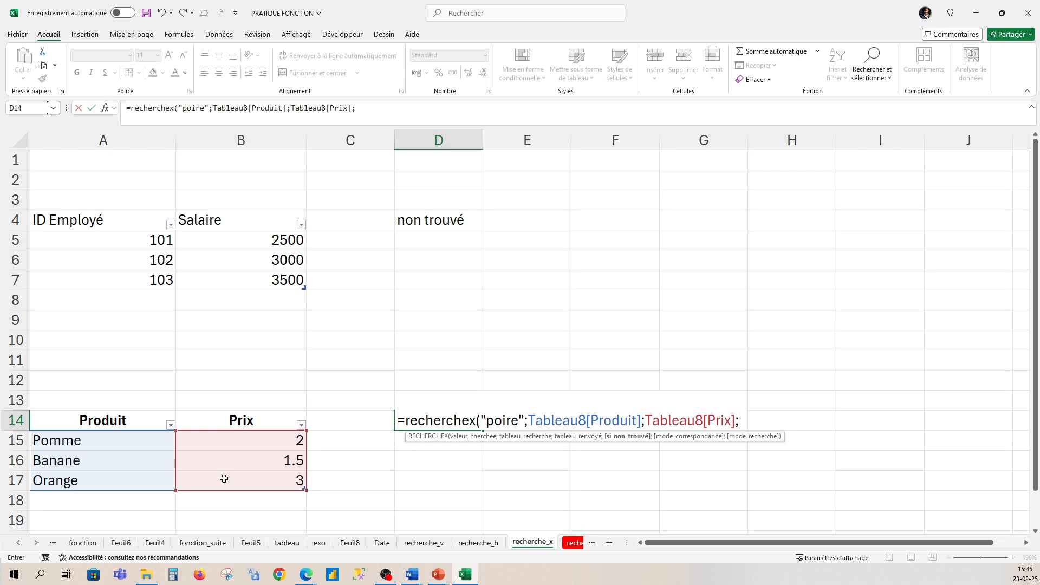
{"action": "type", "text": "\"no n renseigné"}
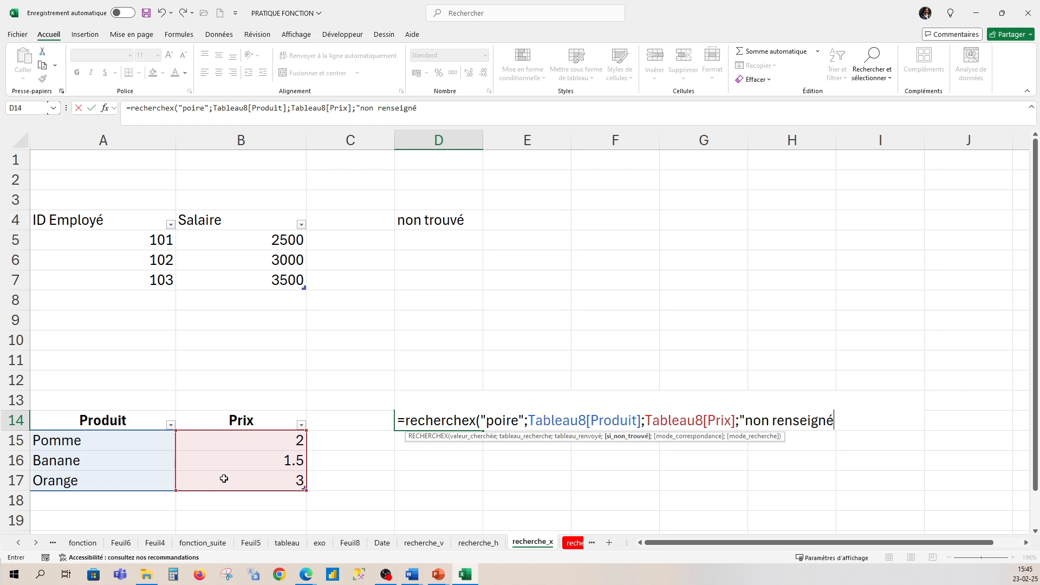
{"action": "type", "text": "\")"}
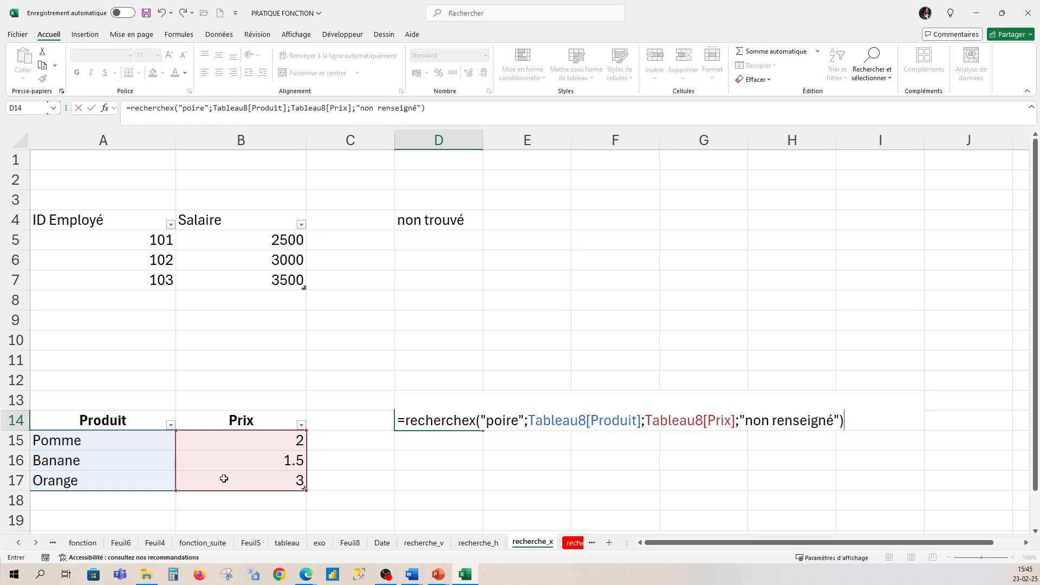
- Complete the D14 formula with "non renseigné" as the if-not-found argument
{"action": "key", "text": "Return"}
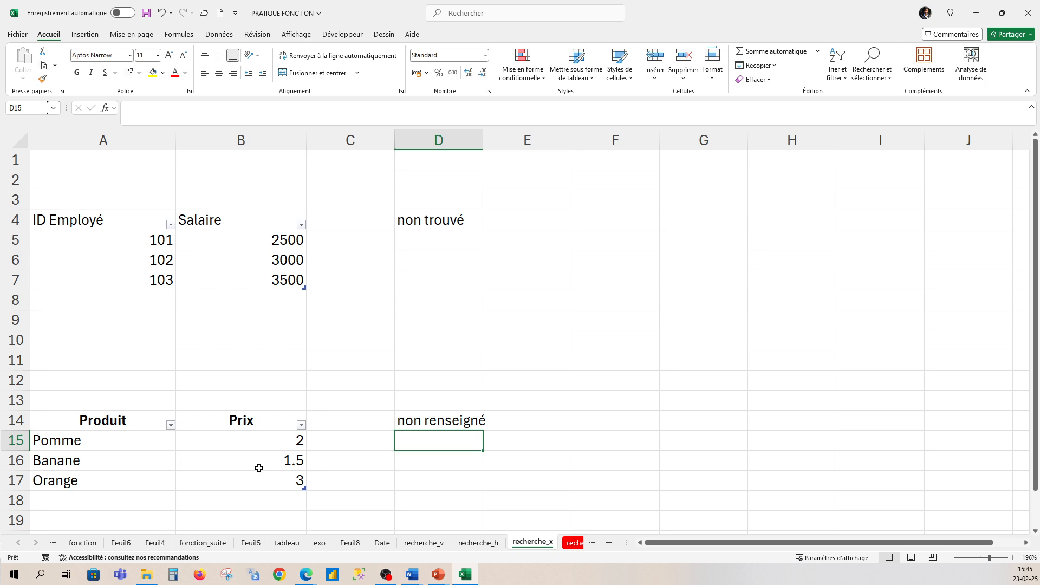
- Replace the lookup value in D14's RECHERCHEX formula with "pomme"
{"action": "left_click", "coordinate": [423, 420]}
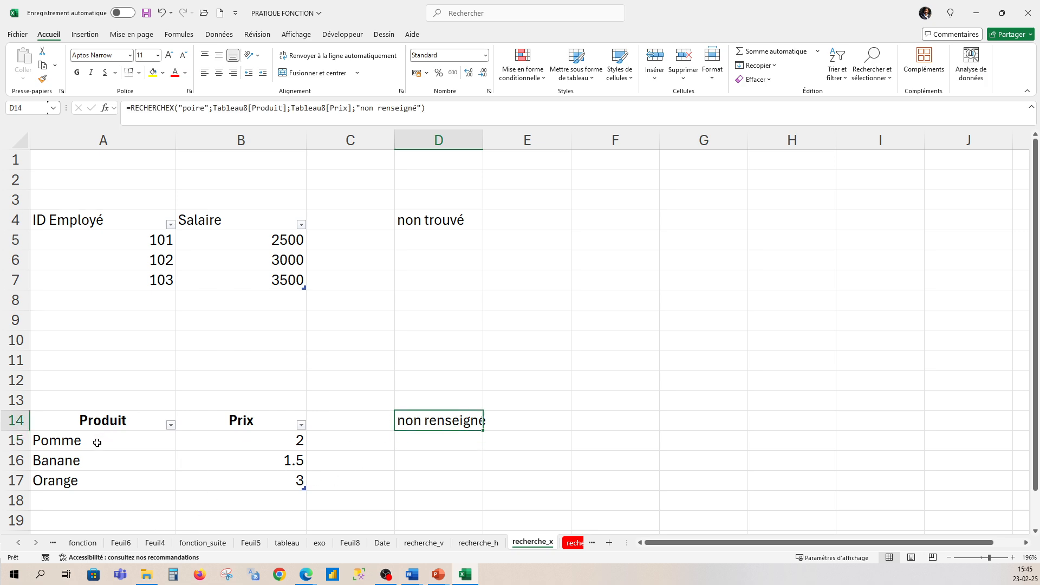
{"action": "double_click", "coordinate": [447, 424]}
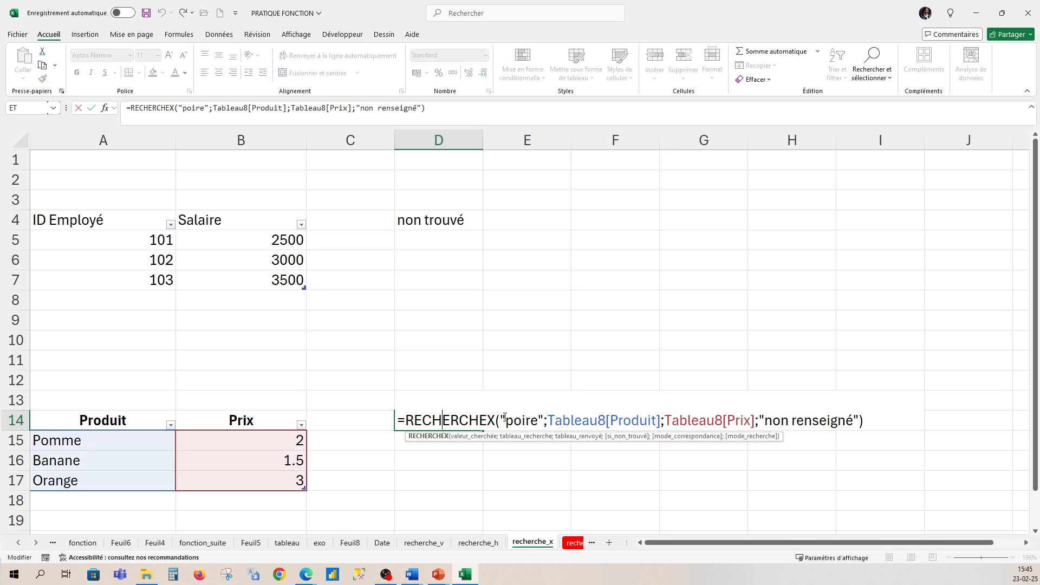
{"action": "left_click_drag", "start_coordinate": [538, 421], "coordinate": [514, 420]}
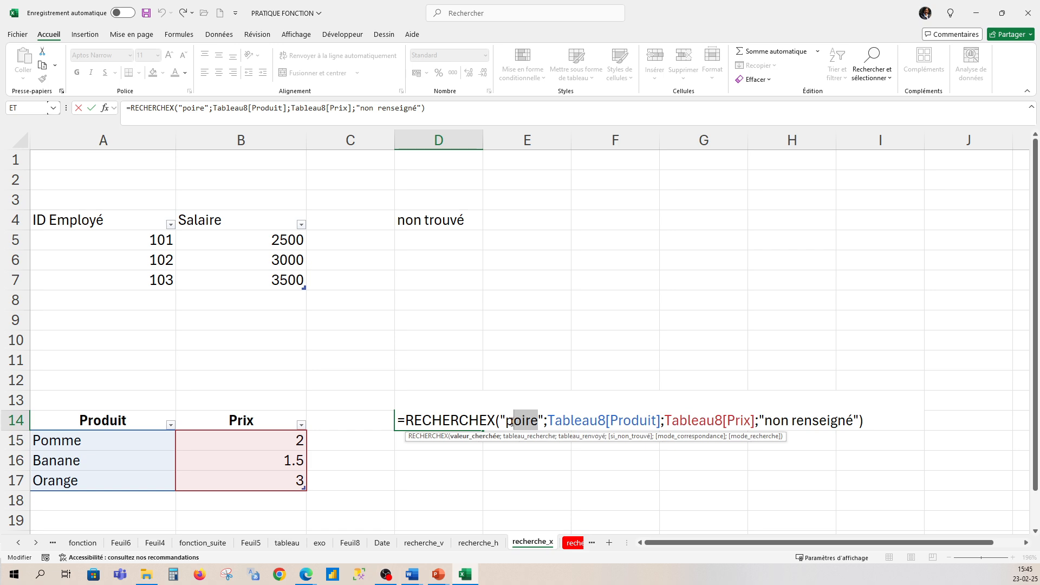
{"action": "type", "text": "omme"}
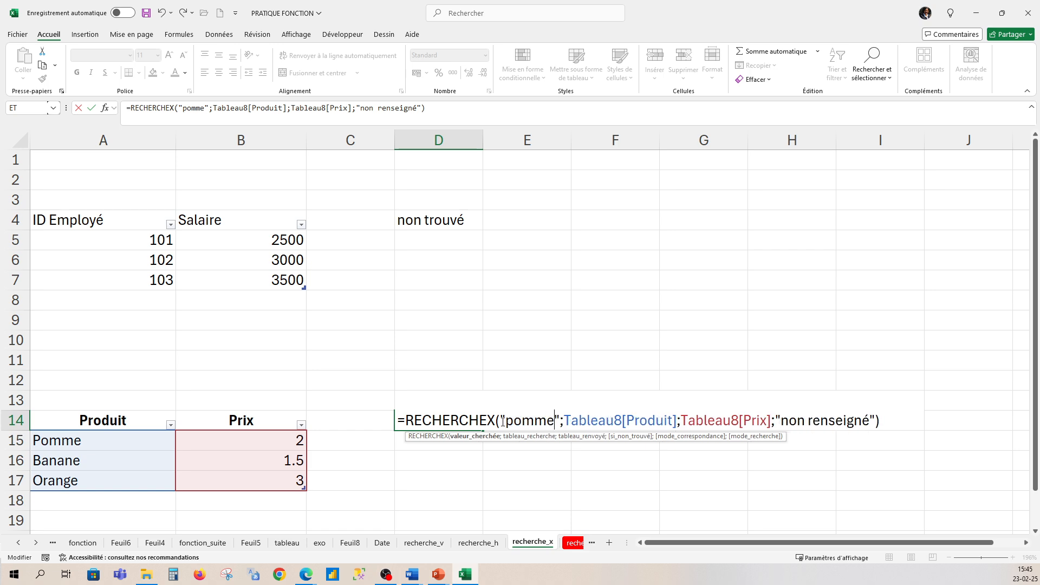
{"action": "left_click", "coordinate": [886, 419]}
{"action": "key", "text": "Return"}
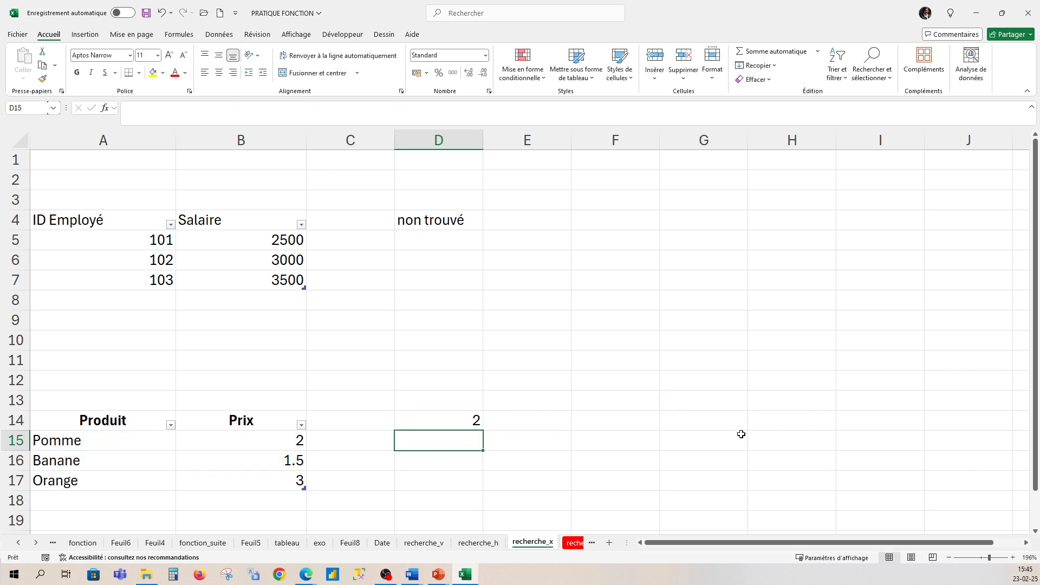
- Compare the RECHERCHEX result in D14 with the Prix listed for Pomme
{"action": "left_click", "coordinate": [275, 446]}
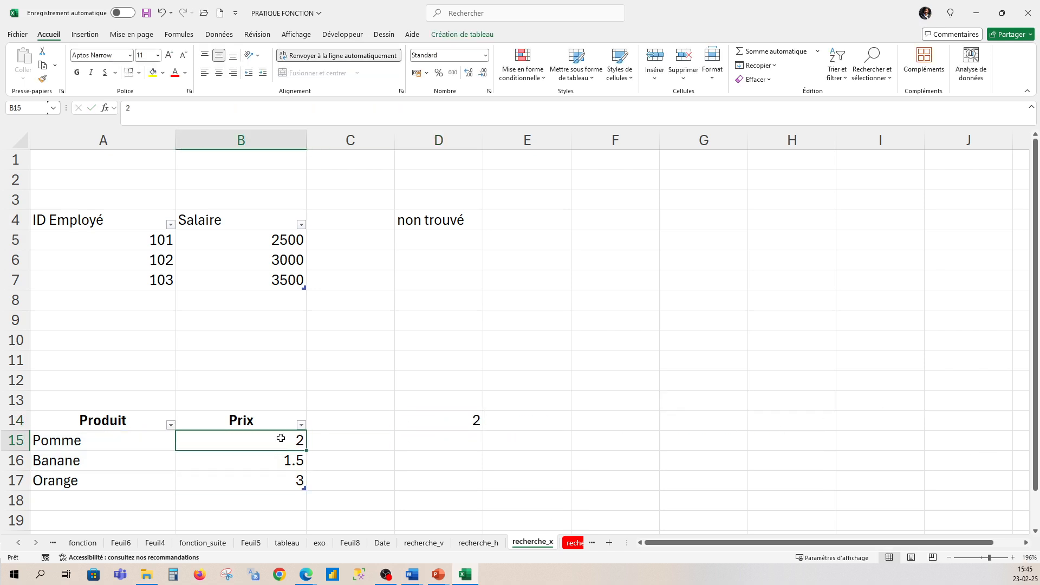
{"action": "left_click", "coordinate": [433, 424]}
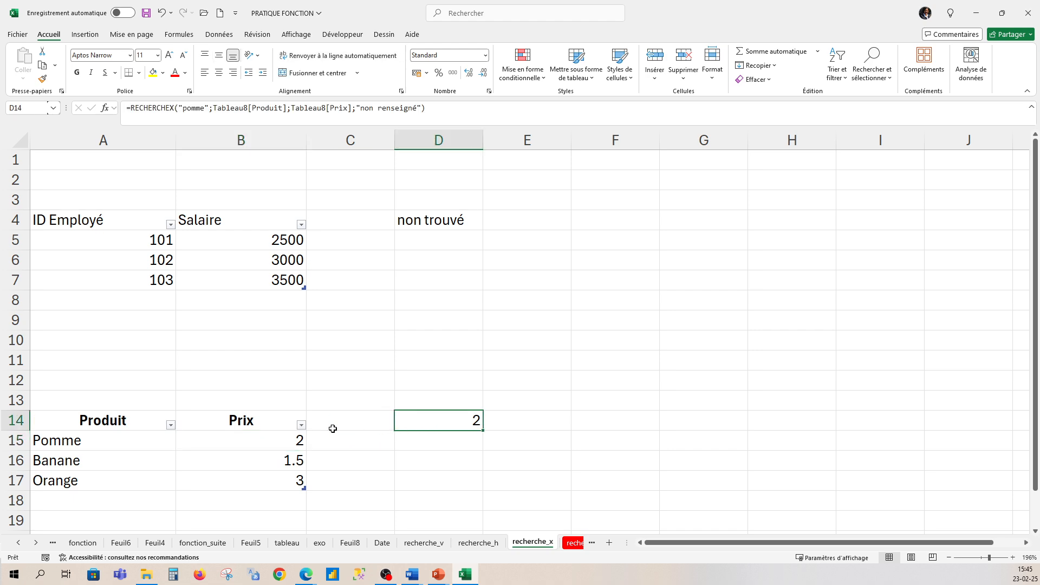
{"action": "left_click", "coordinate": [89, 442]}
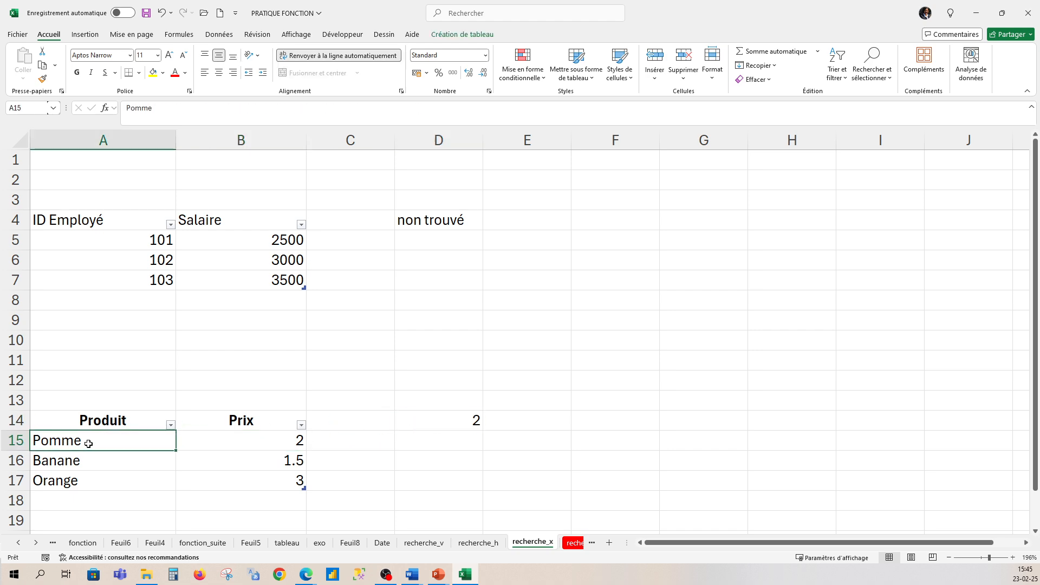
{"action": "left_click", "coordinate": [466, 426]}
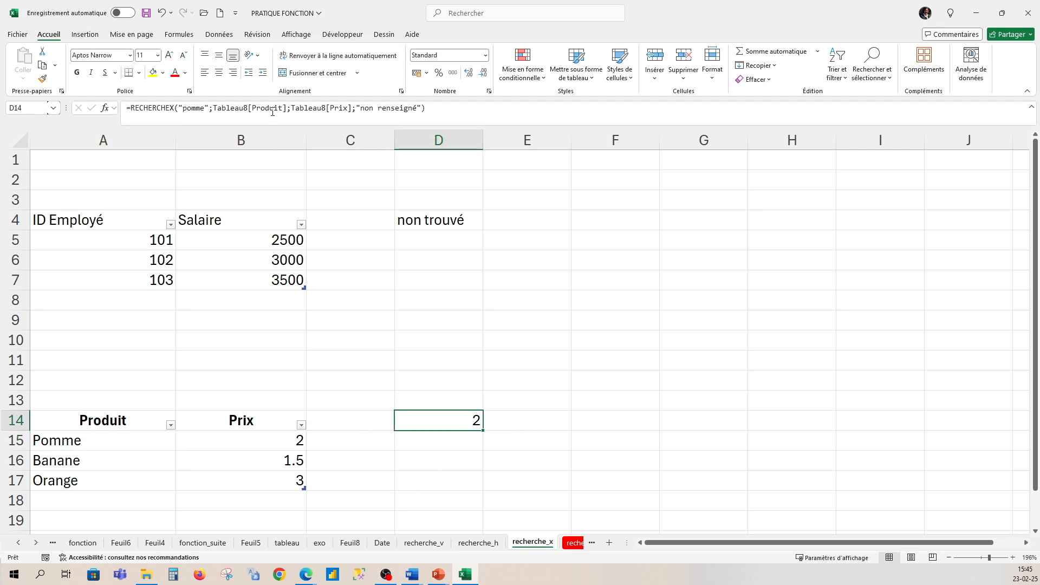
- Retype the first letter of "pomme" in the D14 formula's lookup value
{"action": "left_click", "coordinate": [186, 108]}
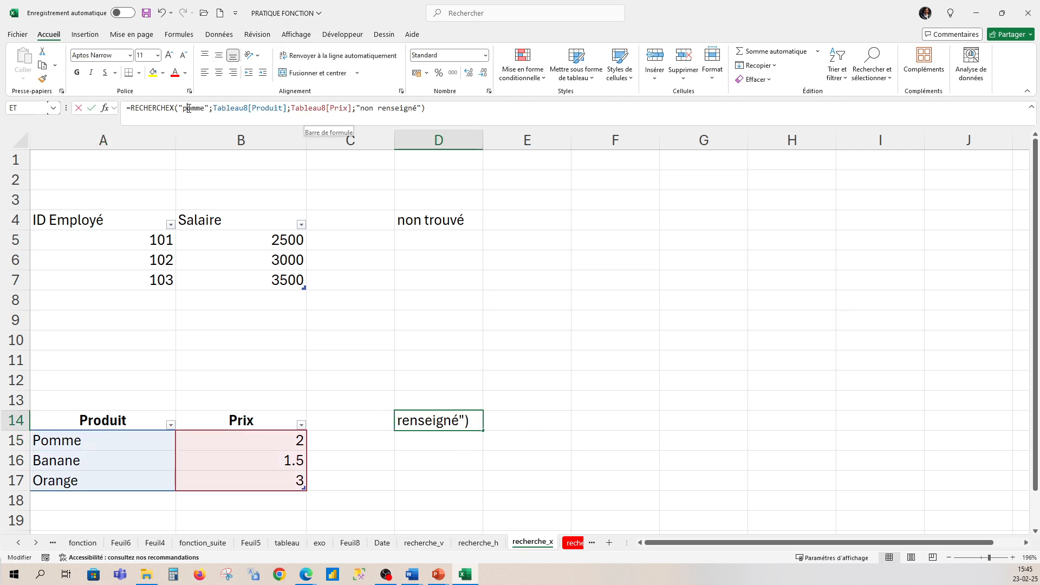
{"action": "key", "text": "BackSpace"}
{"action": "type", "text": "p"}
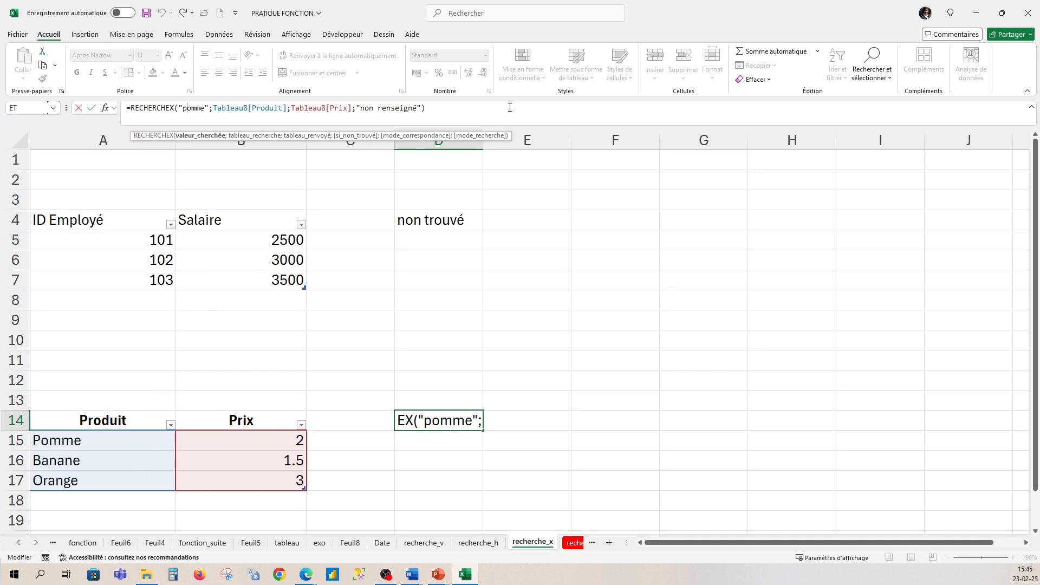
{"action": "left_click", "coordinate": [485, 105]}
{"action": "key", "text": "Return"}
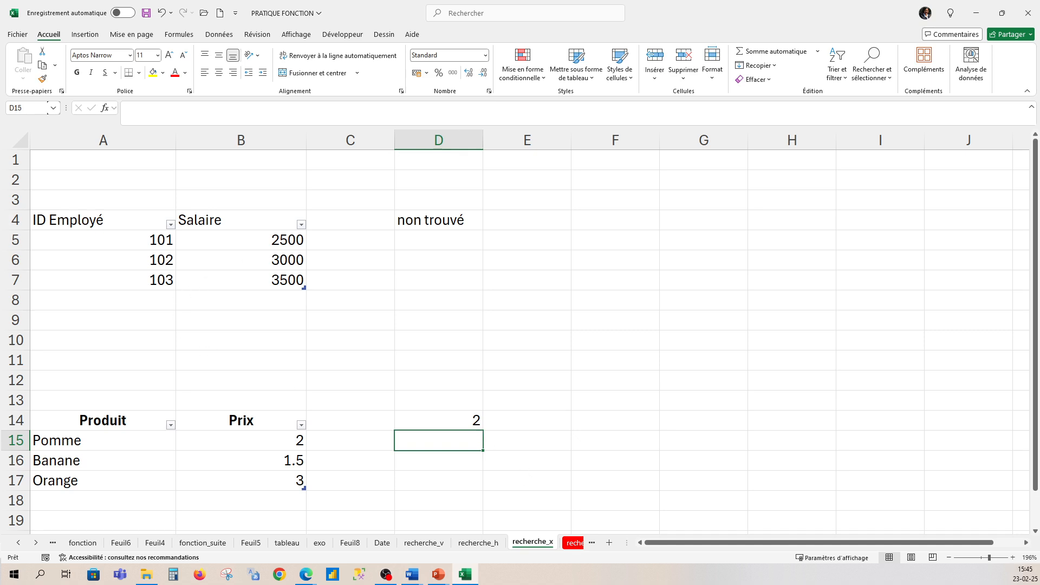
- Open the index_et_equiv worksheet containing the Elève and Moyenne table
{"action": "key", "text": "alt+Tab"}
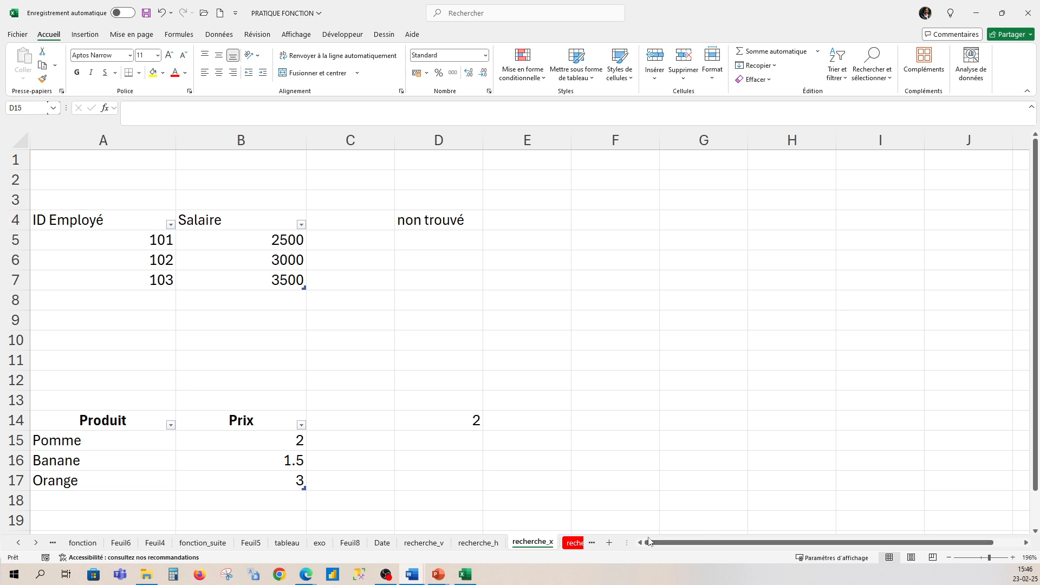
{"action": "left_click", "coordinate": [589, 543]}
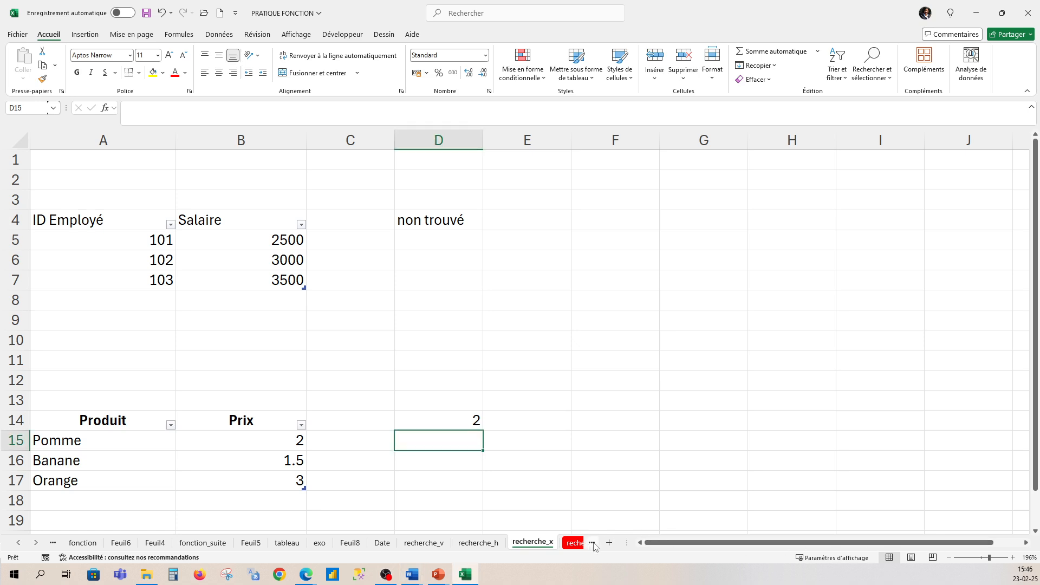
{"action": "left_click", "coordinate": [592, 544]}
{"action": "left_click", "coordinate": [592, 544]}
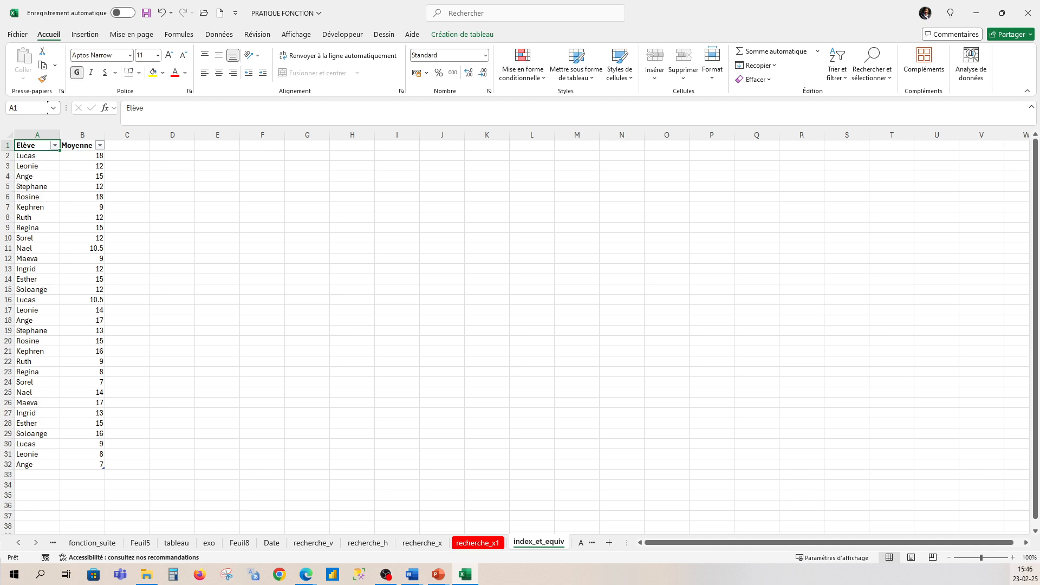
- Start an INDEX formula in C2 with all Elève and Moyenne data rows (Tableau11) as its array
{"action": "key", "text": "alt+Tab"}
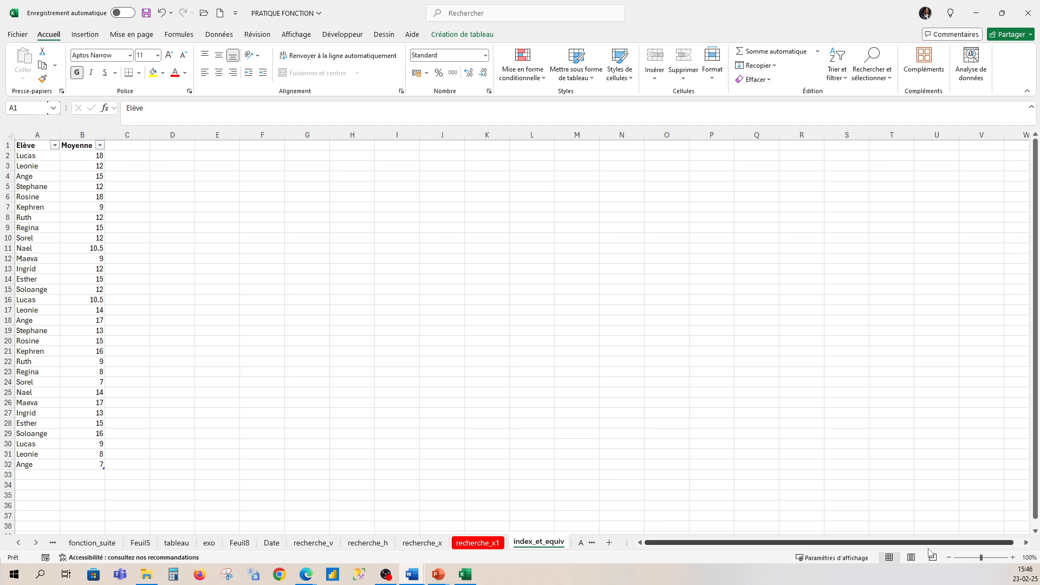
{"action": "left_click_drag", "start_coordinate": [982, 558], "coordinate": [989, 559]}
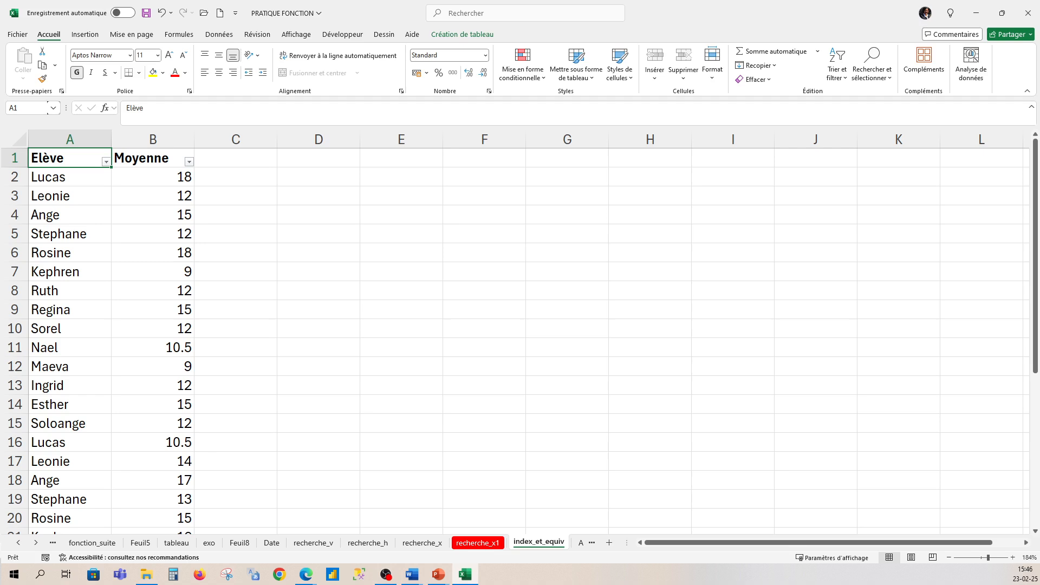
{"action": "left_click", "coordinate": [235, 175]}
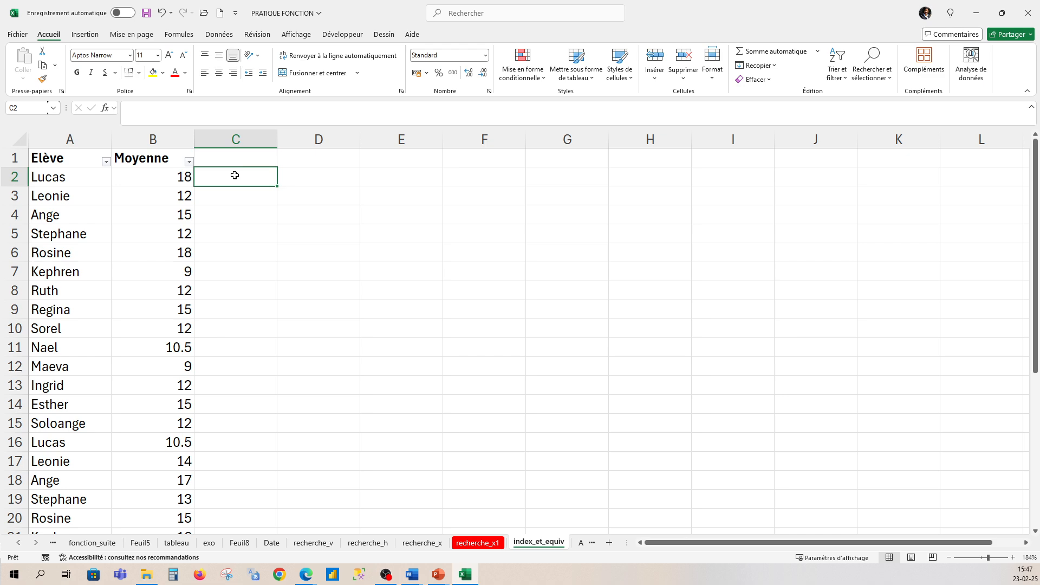
{"action": "type", "text": "="}
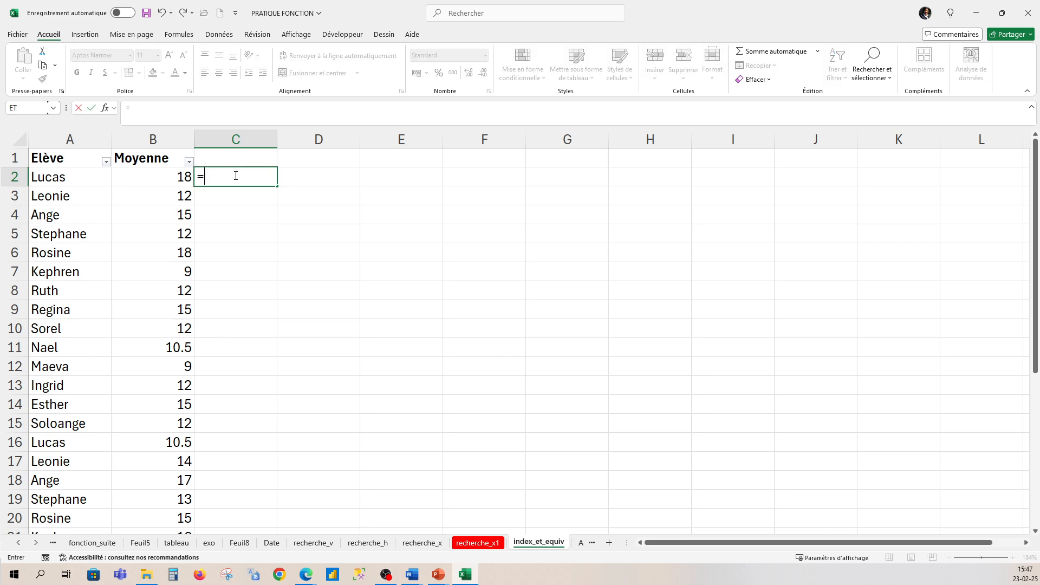
{"action": "type", "text": "inde"}
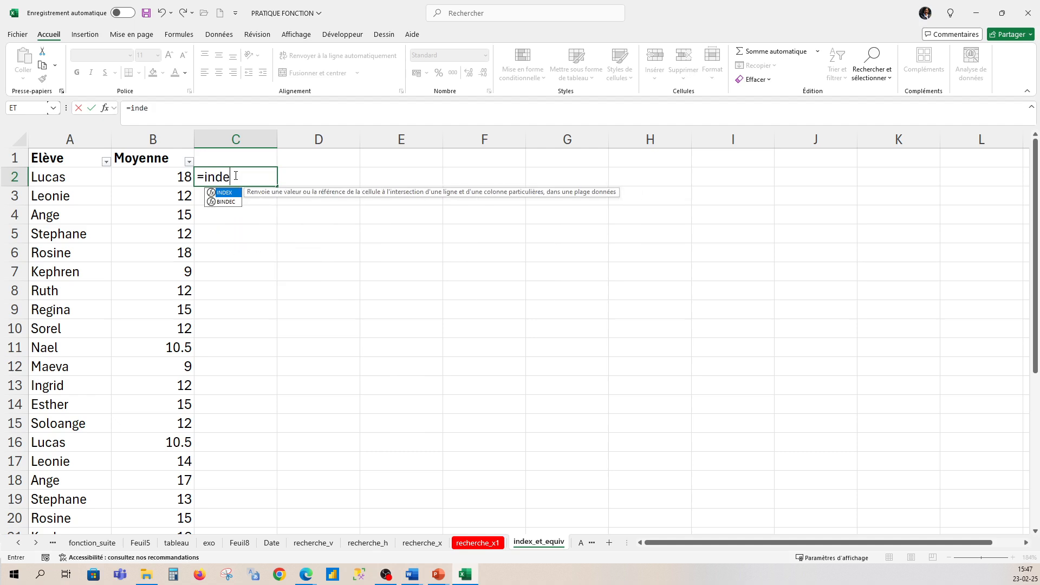
{"action": "type", "text": "x("}
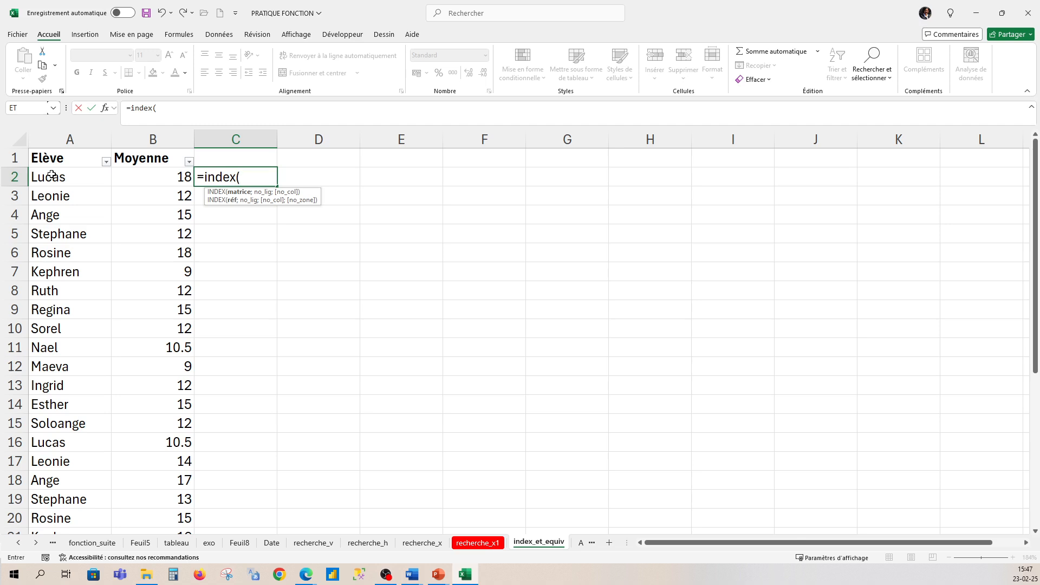
{"action": "left_click_drag", "start_coordinate": [51, 174], "coordinate": [162, 434]}
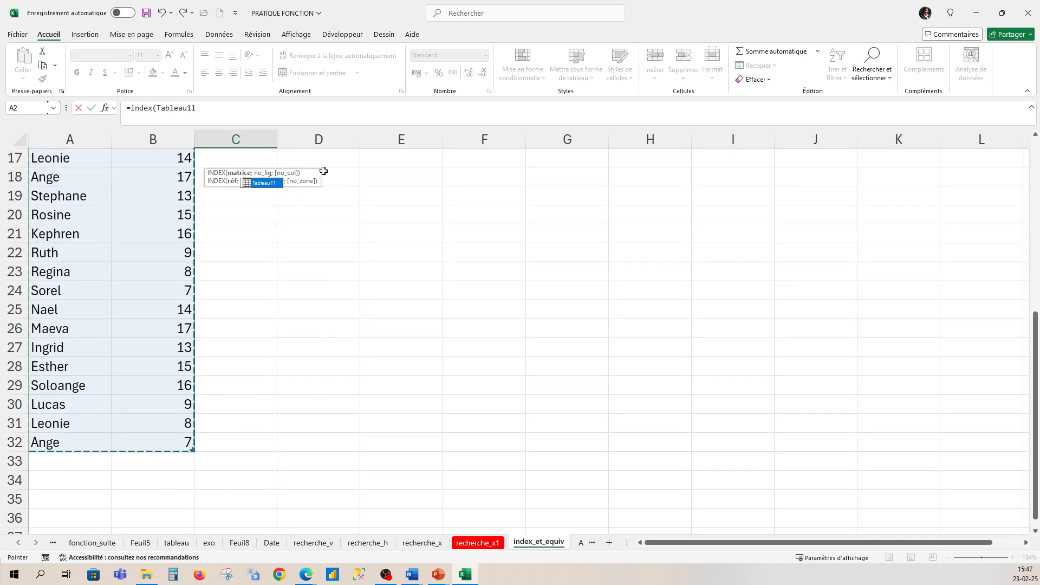
{"action": "scroll", "coordinate": [550, 258], "scroll_direction": "up", "scroll_amount": 3}
{"action": "left_click_drag", "start_coordinate": [1035, 271], "coordinate": [1035, 190]}
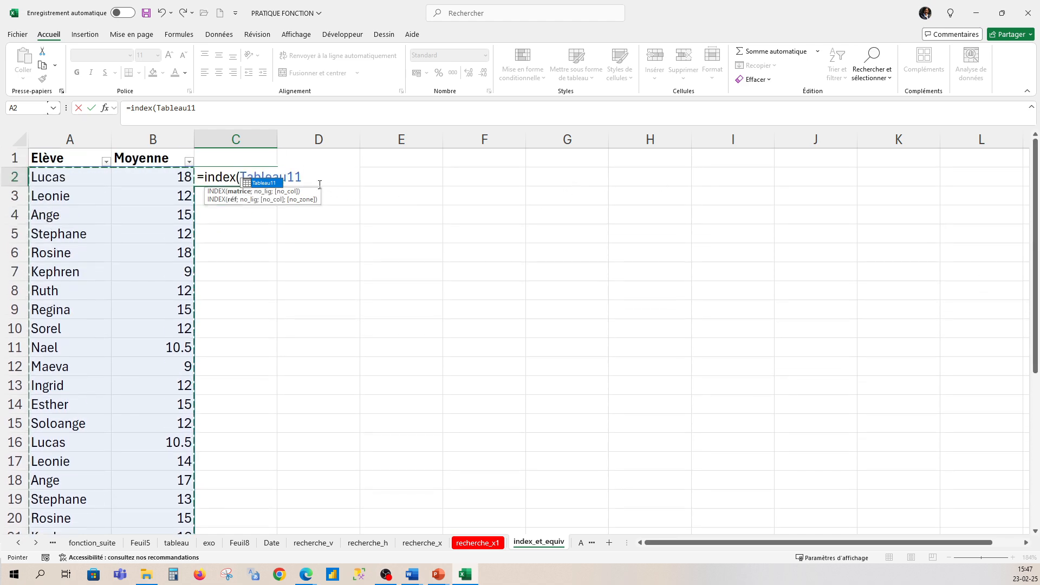
- Complete the INDEX formula in C2 with row number 5 and column number 2
{"action": "type", "text": ";"}
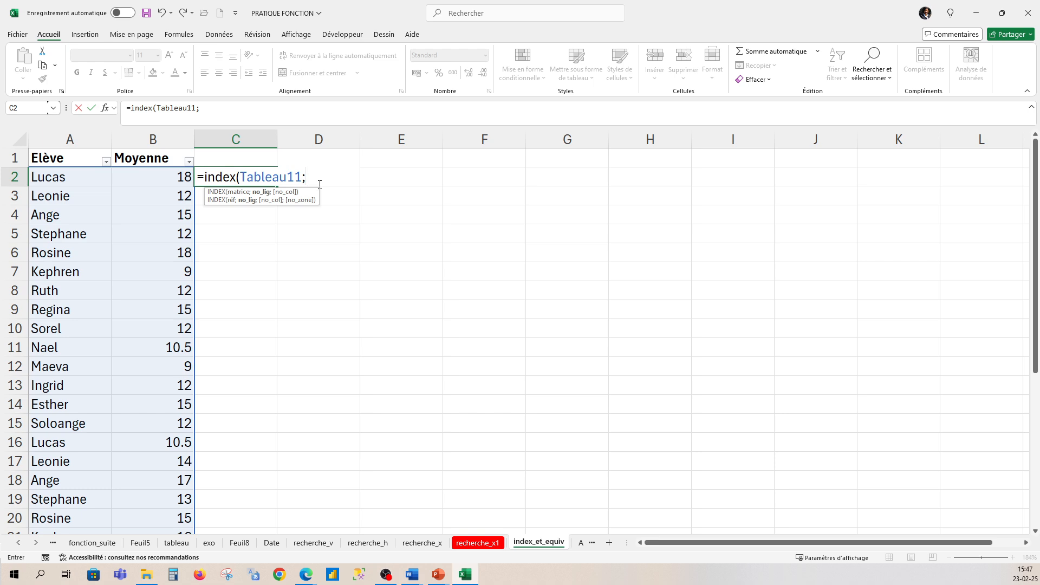
{"action": "type", "text": "5;2)"}
{"action": "key", "text": "Return"}
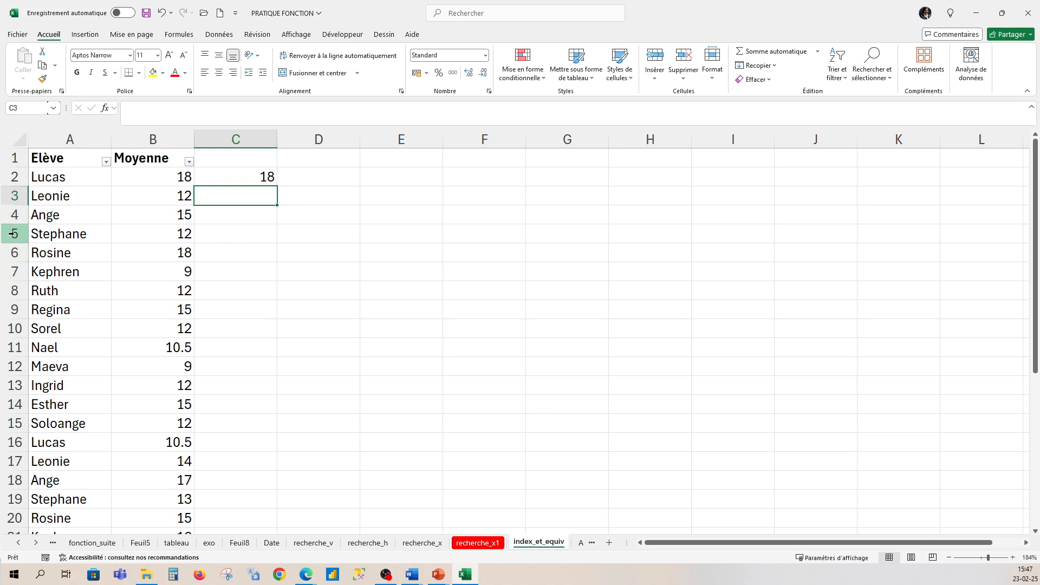
- Compare the INDEX result and arguments in C2 with worksheet row 5 and the first data row of the table
{"action": "left_click", "coordinate": [13, 234]}
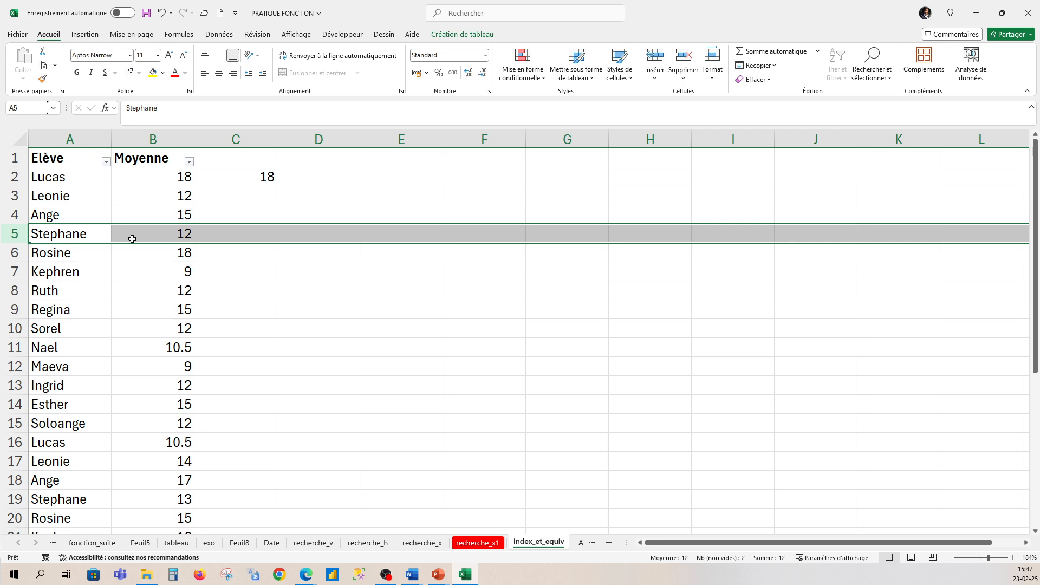
{"action": "left_click", "coordinate": [153, 231]}
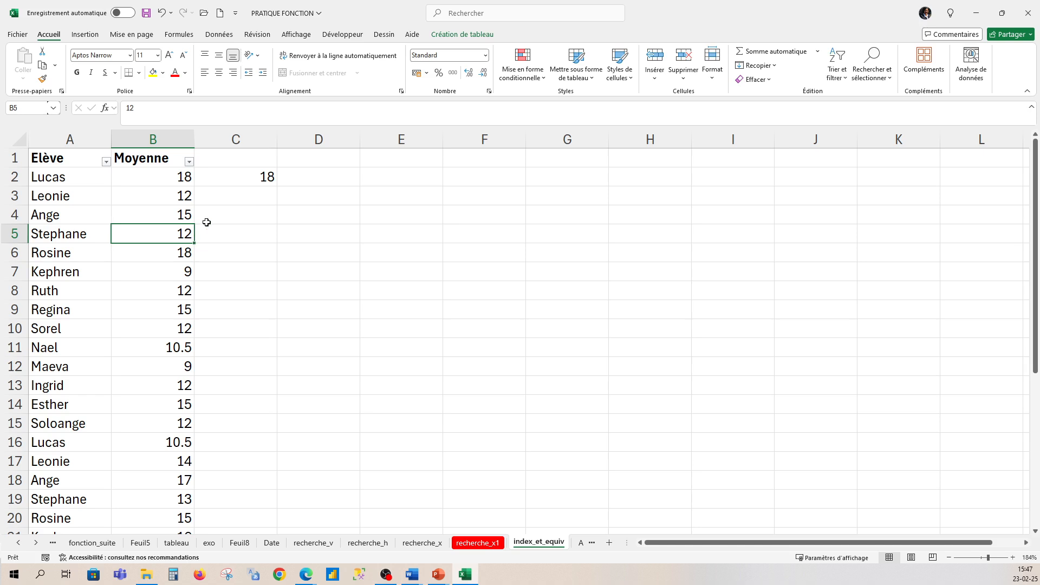
{"action": "left_click", "coordinate": [243, 170]}
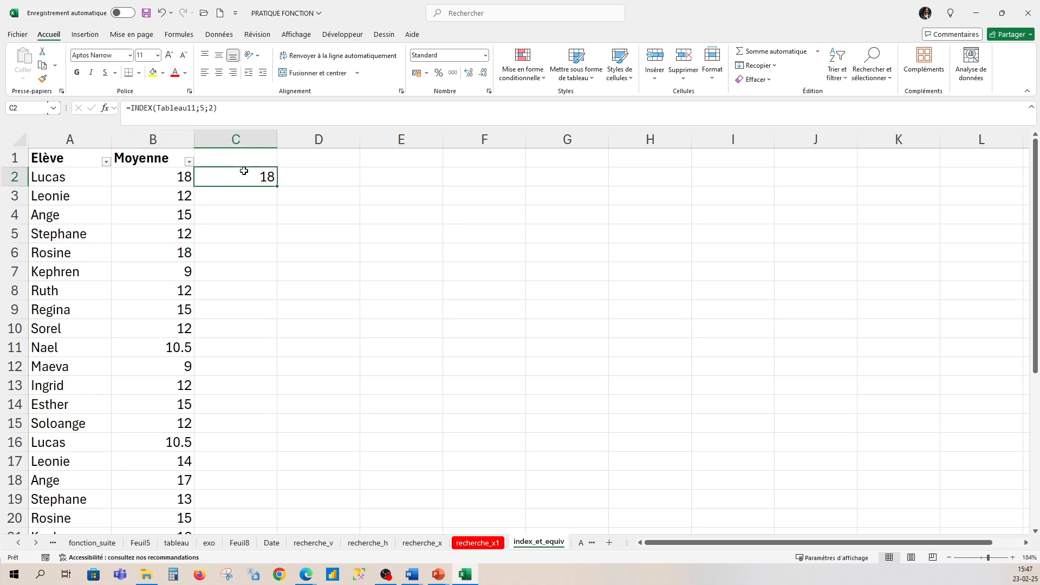
{"action": "left_click", "coordinate": [205, 109]}
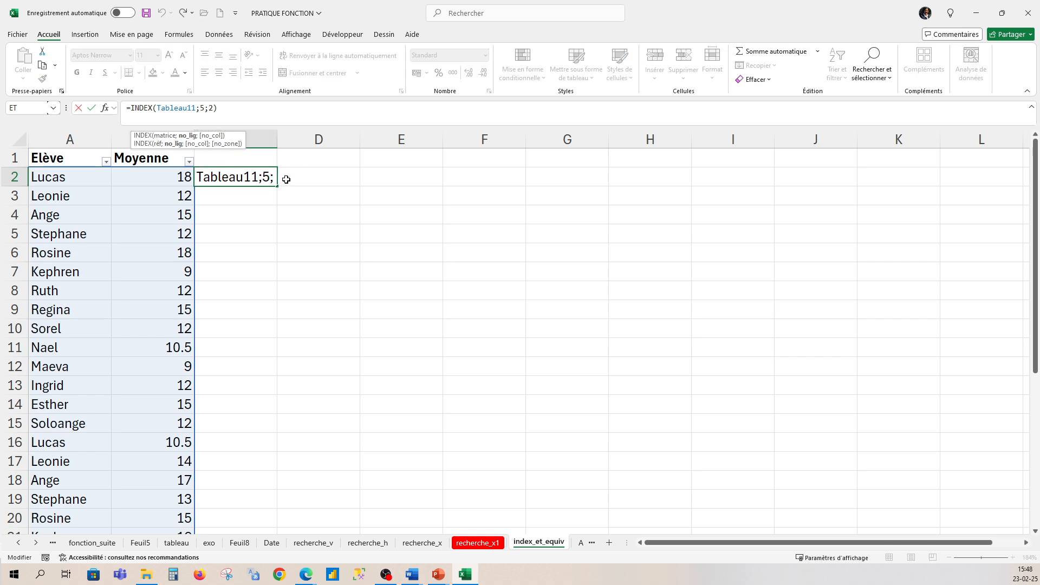
{"action": "left_click", "coordinate": [262, 107]}
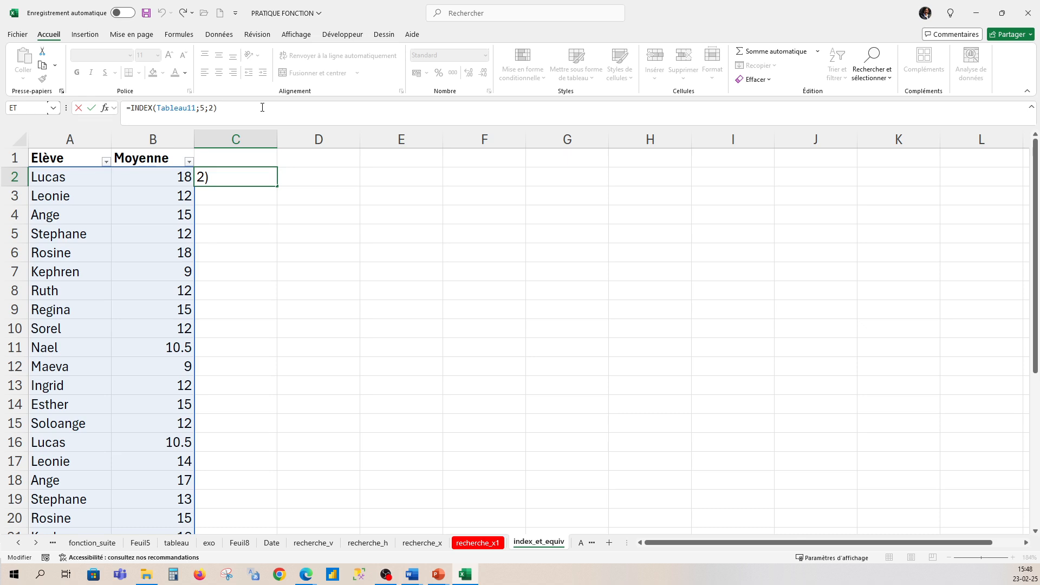
{"action": "key", "text": "Return"}
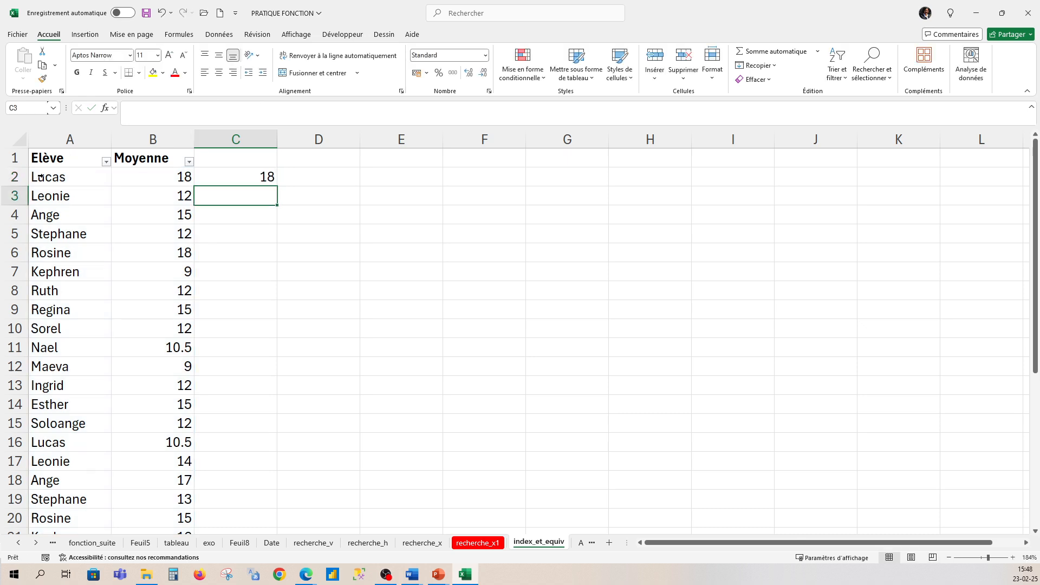
{"action": "left_click", "coordinate": [19, 177]}
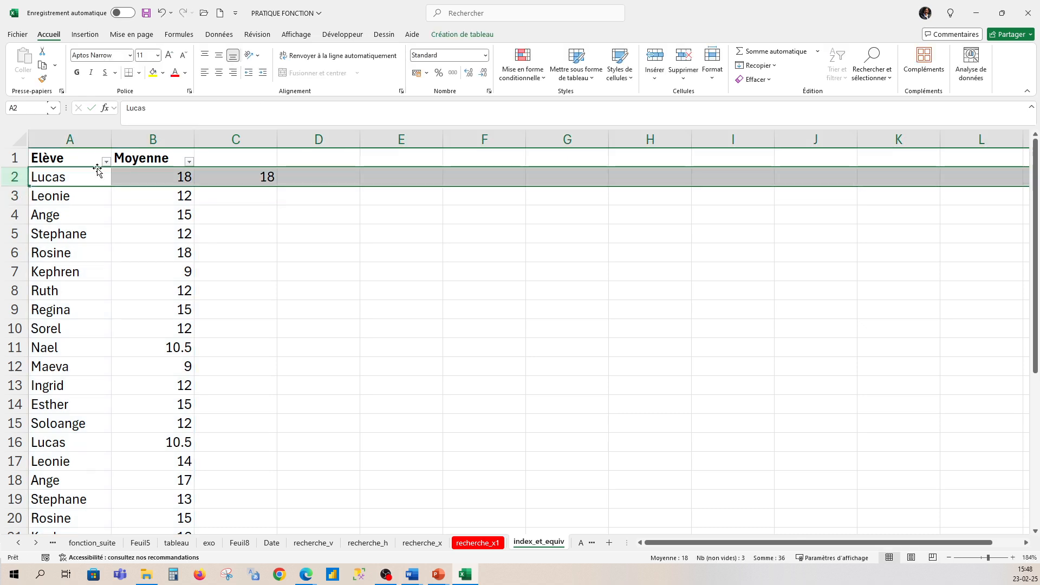
{"action": "left_click", "coordinate": [250, 171]}
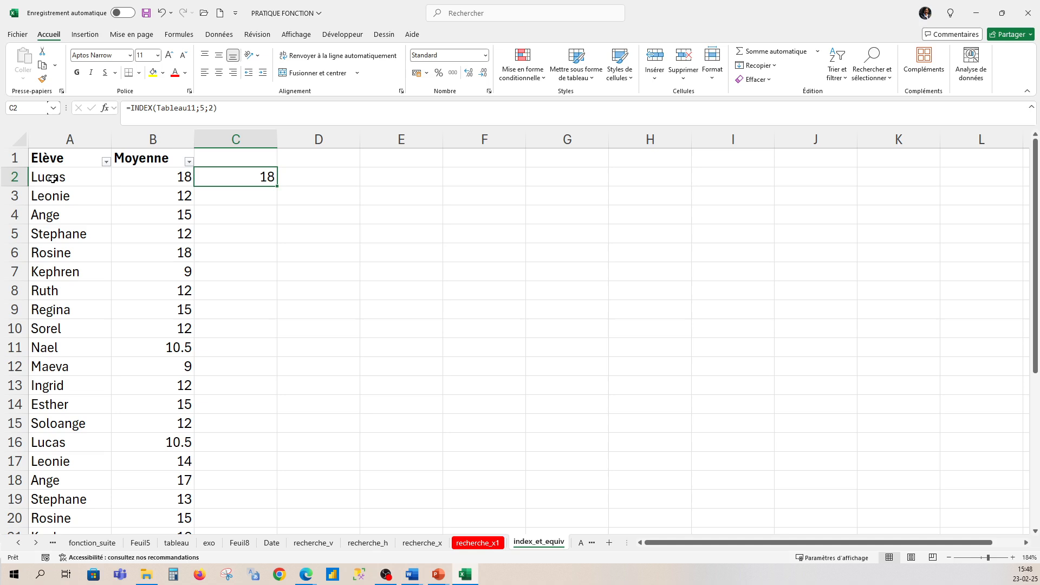
- Change the column number in C2's INDEX formula to 1 so it returns from the Elève column
{"action": "double_click", "coordinate": [262, 177]}
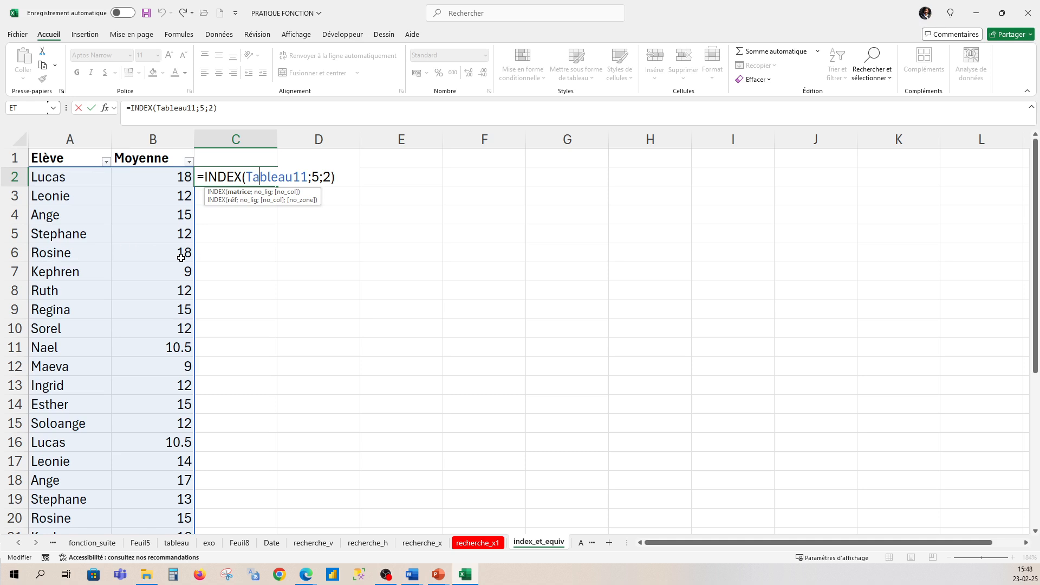
{"action": "left_click", "coordinate": [330, 177]}
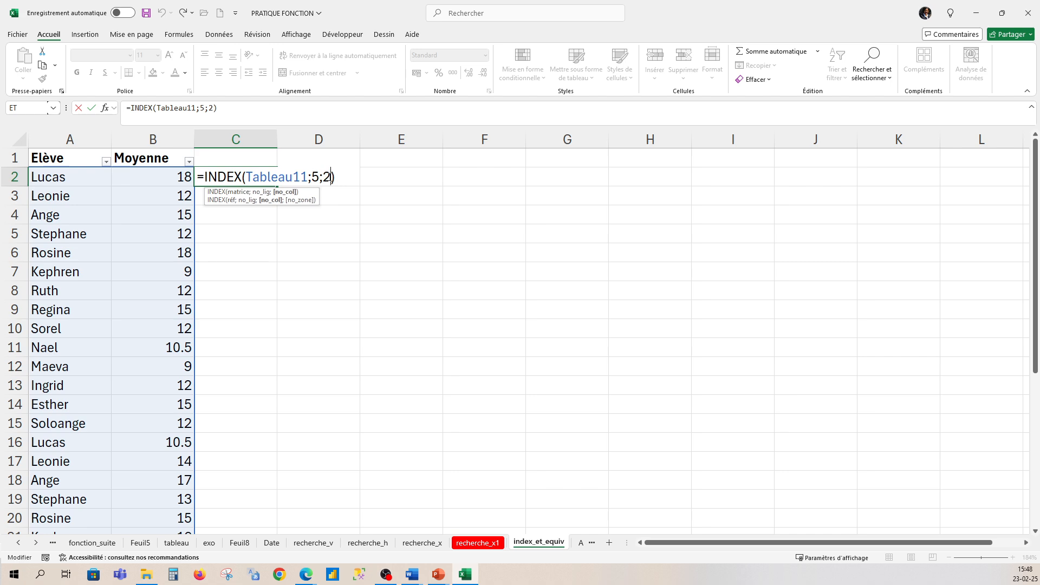
{"action": "key", "text": "BackSpace"}
{"action": "type", "text": "1"}
{"action": "left_click", "coordinate": [349, 177]}
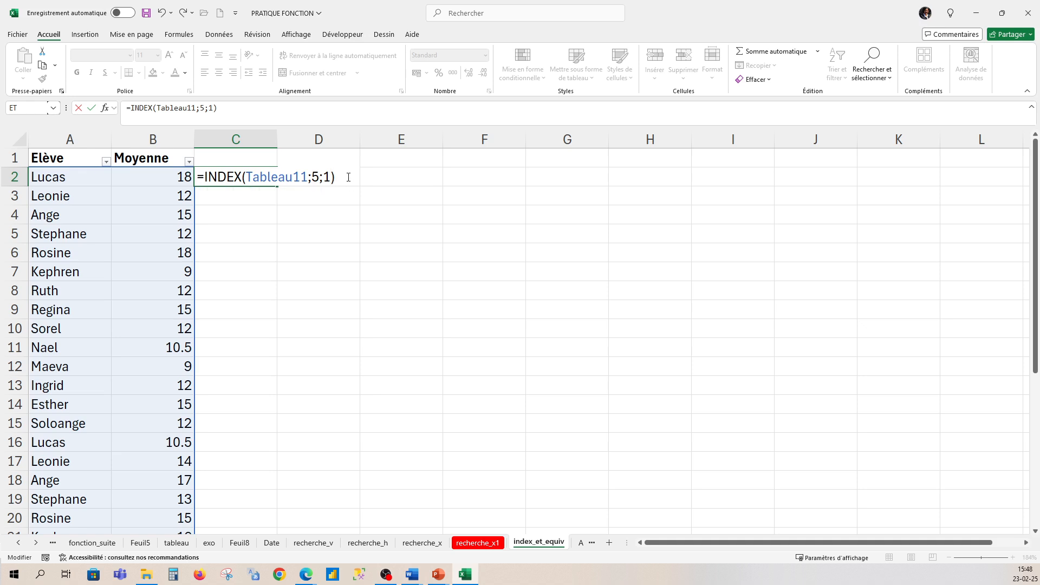
{"action": "key", "text": "Return"}
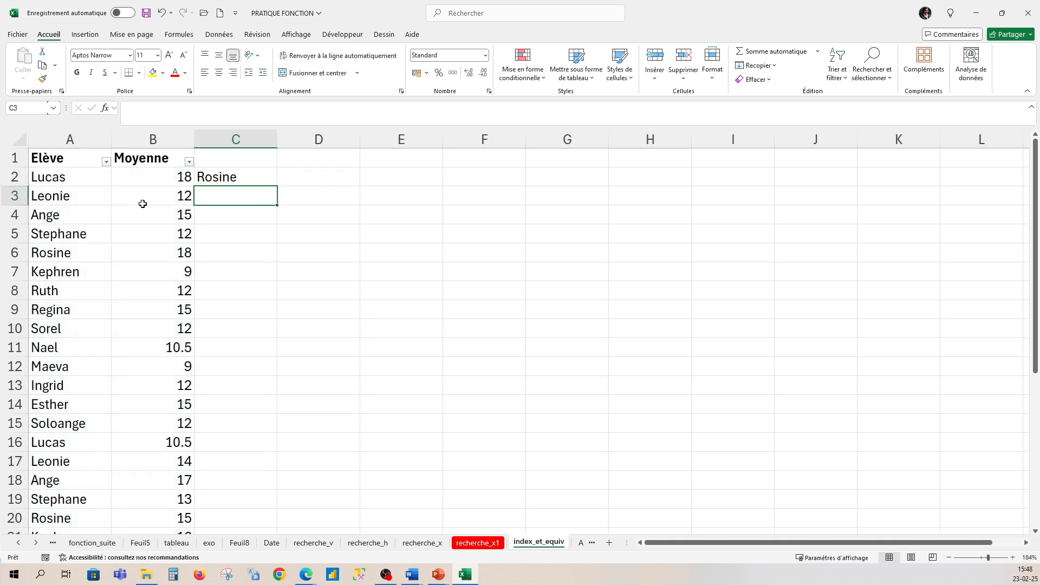
{"action": "left_click", "coordinate": [234, 173]}
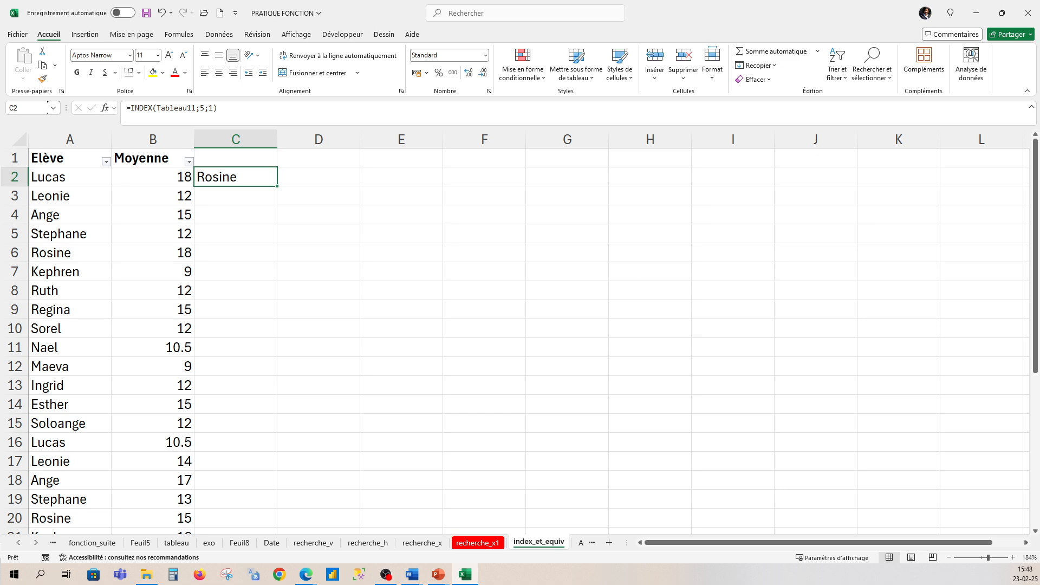
- Start an EQUIV formula in D2 with lookup value 18 and the whole data table (Tableau11) as lookup array
{"action": "key", "text": "alt+Tab"}
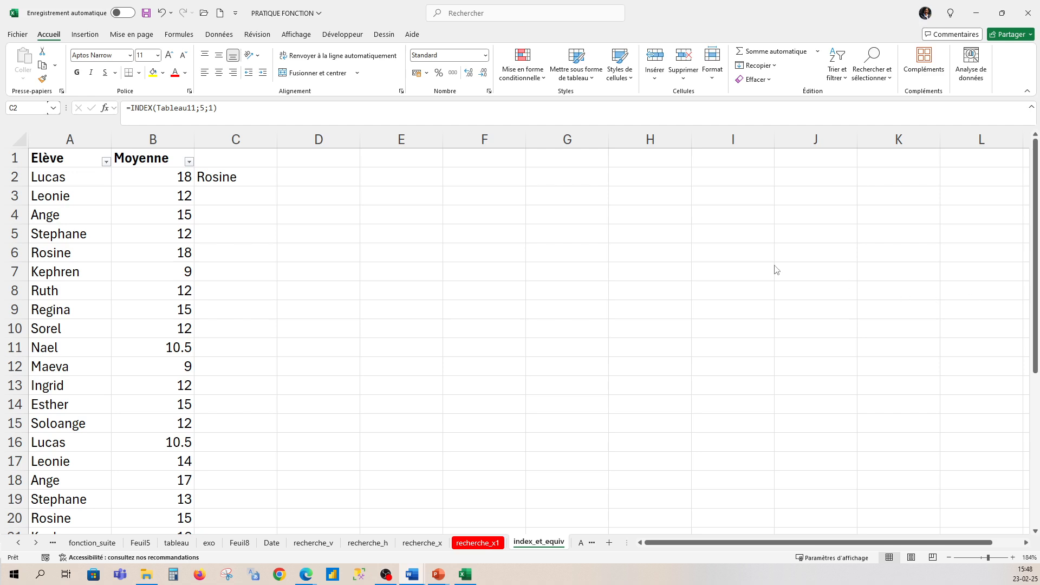
{"action": "left_click", "coordinate": [298, 180]}
{"action": "left_click", "coordinate": [309, 176]}
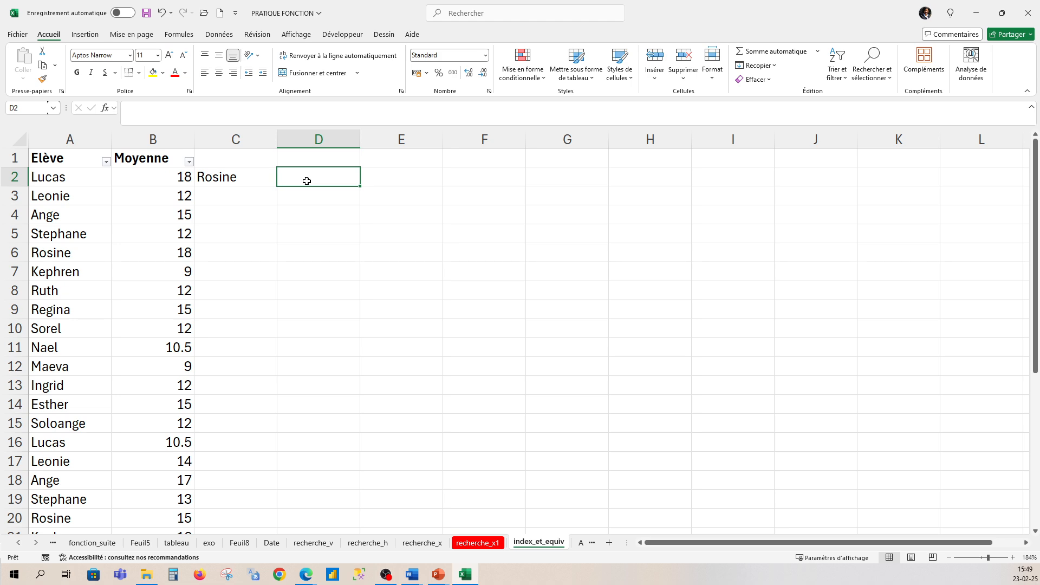
{"action": "type", "text": "=e"}
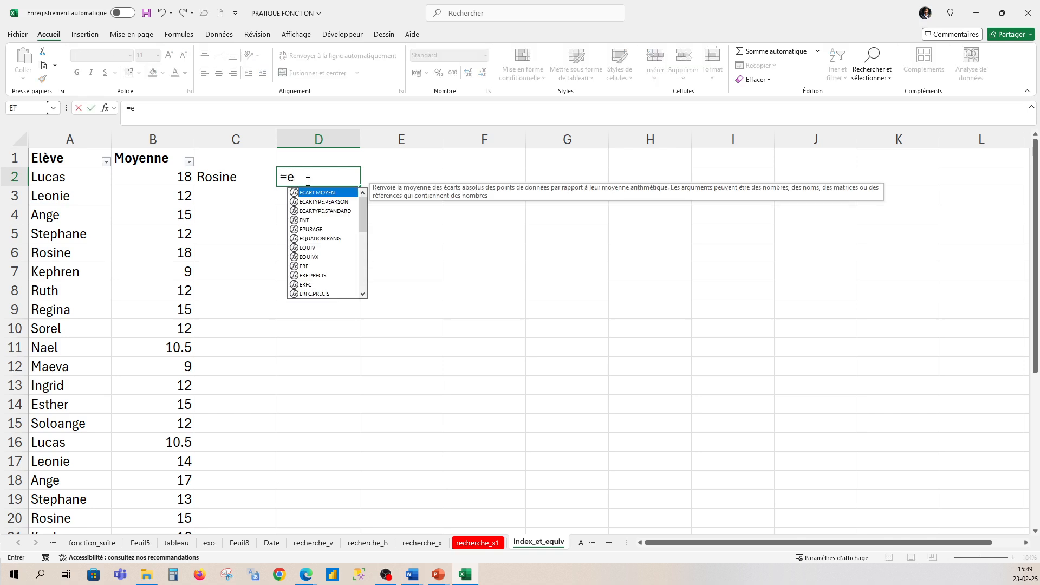
{"action": "type", "text": "quiv"}
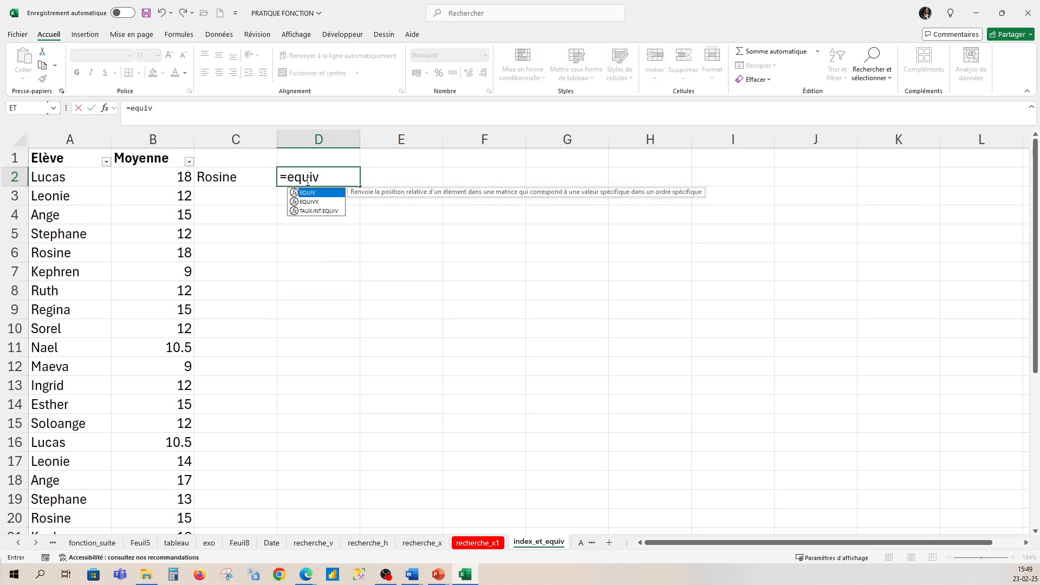
{"action": "type", "text": "("}
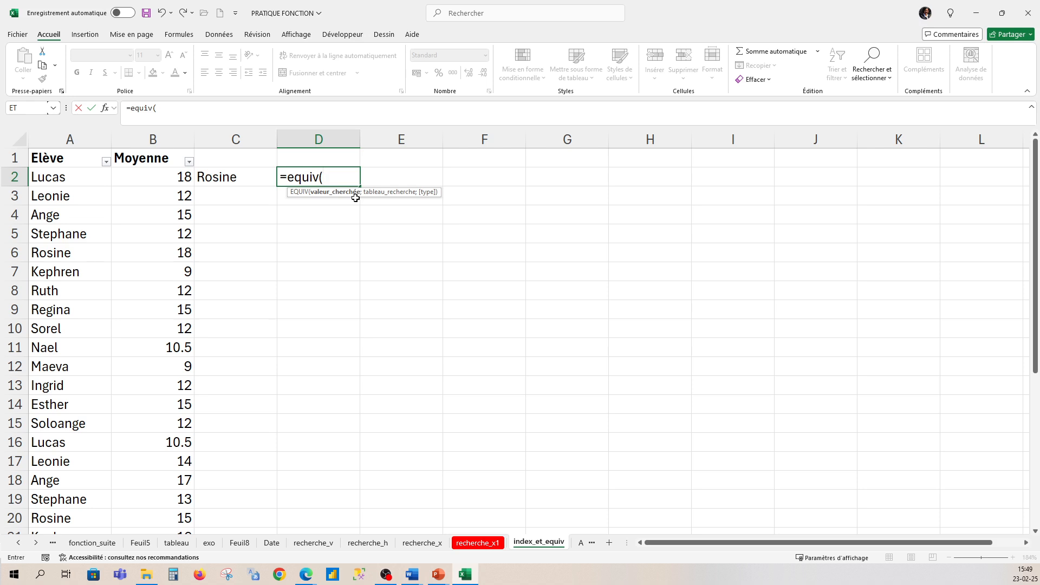
{"action": "type", "text": "18;"}
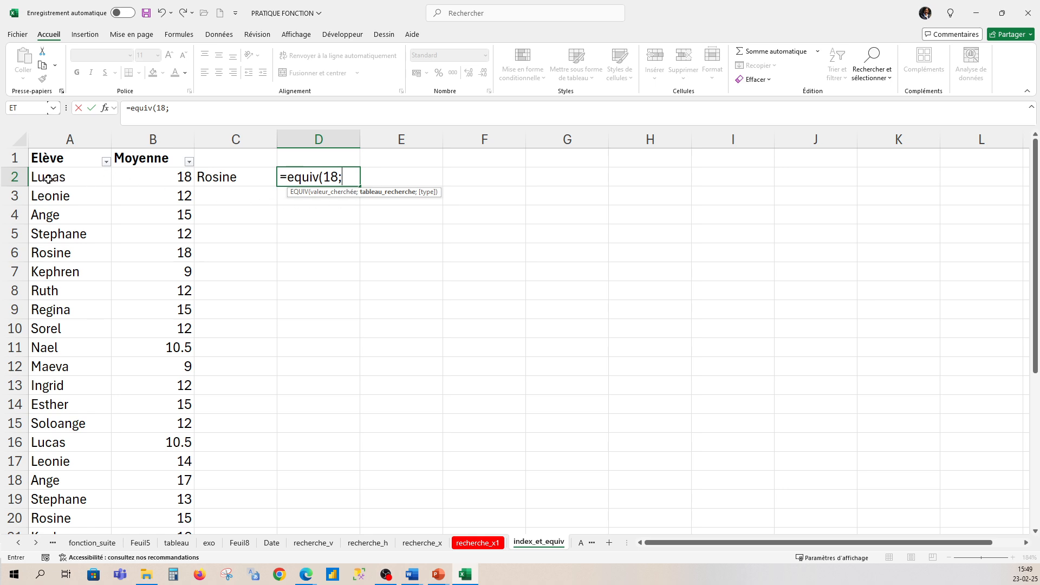
{"action": "left_click_drag", "start_coordinate": [45, 179], "coordinate": [160, 494]}
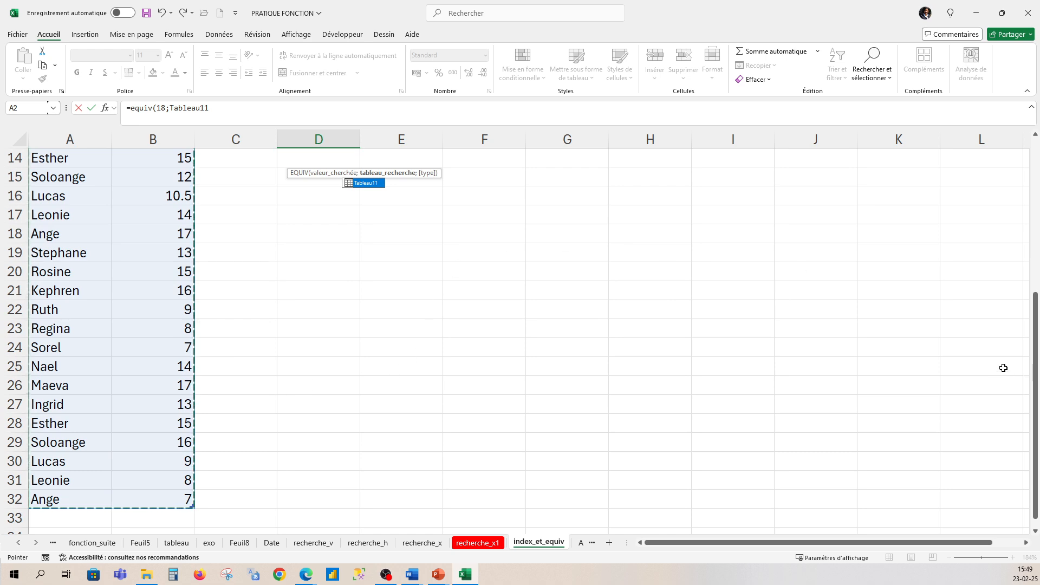
{"action": "left_click_drag", "start_coordinate": [1033, 374], "coordinate": [1016, 213]}
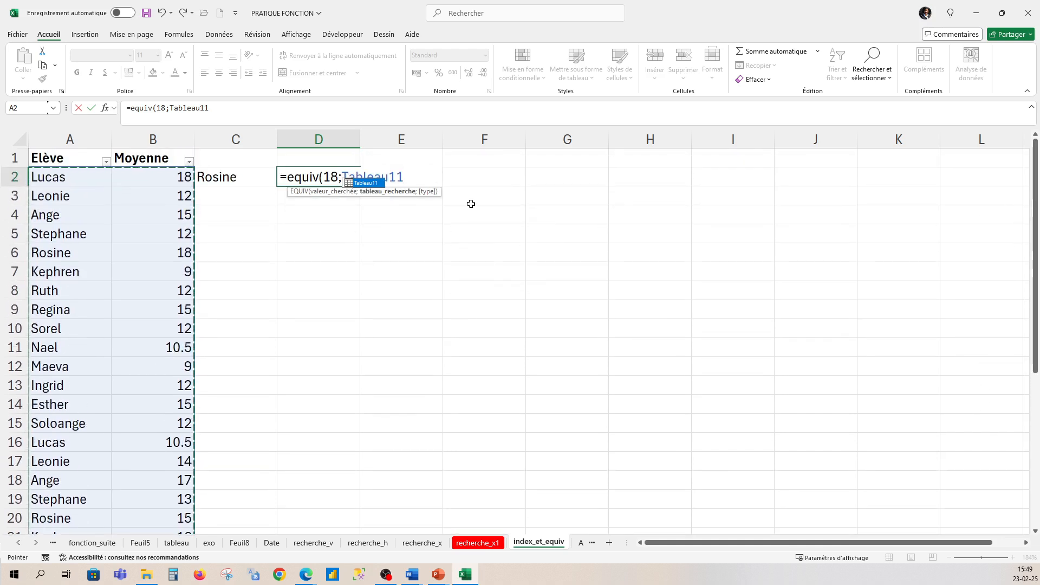
- Finish the EQUIV formula in D2 without a match type argument and reselect the cell to review it
{"action": "type", "text": ";"}
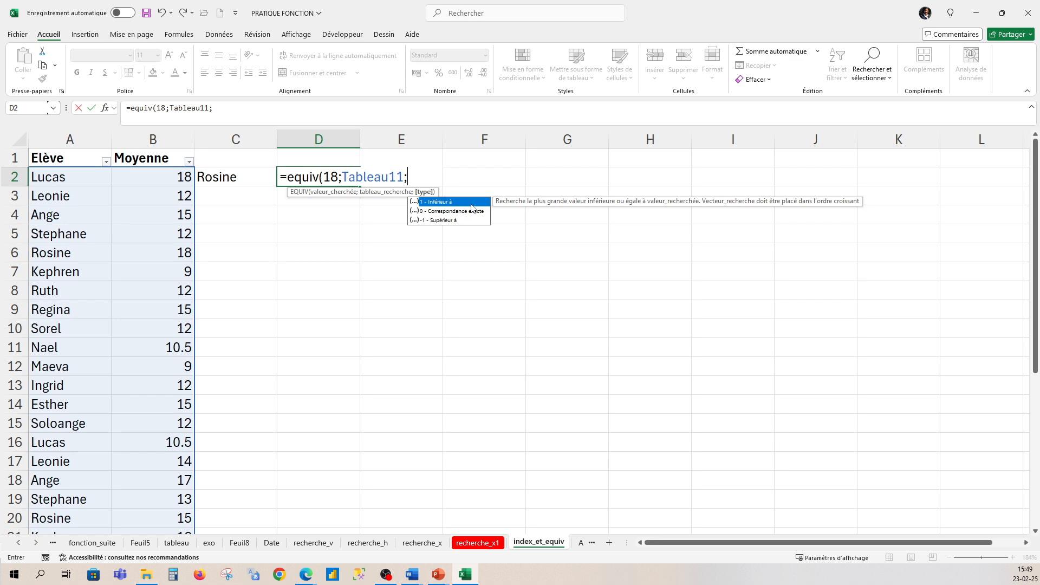
{"action": "key", "text": "BackSpace"}
{"action": "type", "text": ")"}
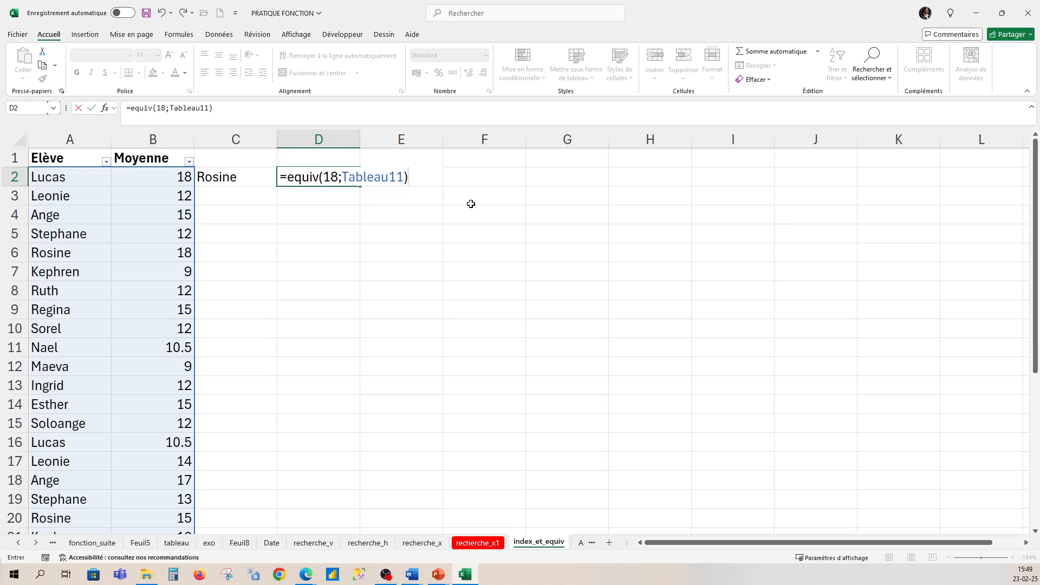
{"action": "key", "text": "Return"}
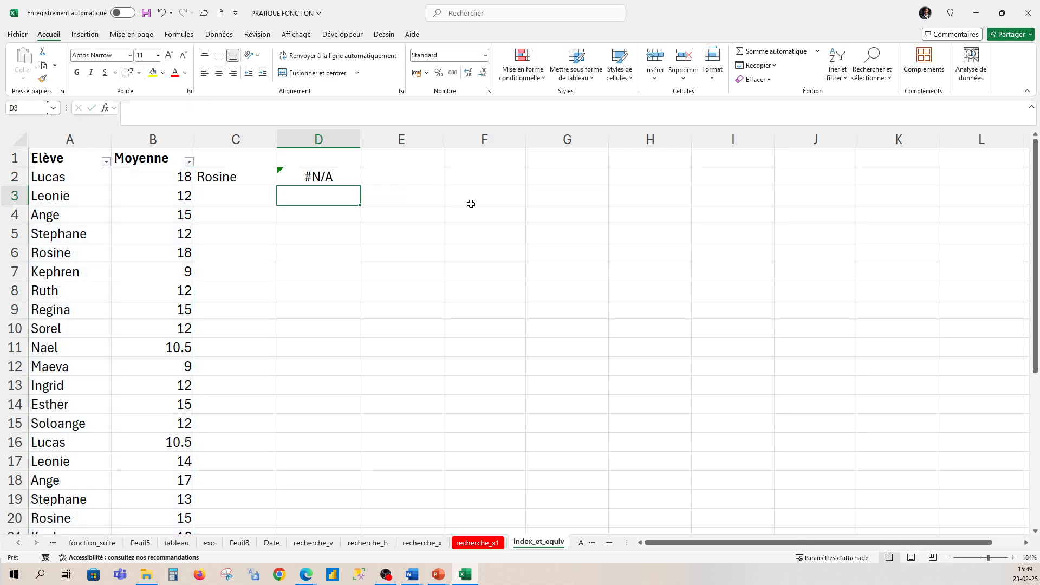
{"action": "left_click", "coordinate": [347, 177]}
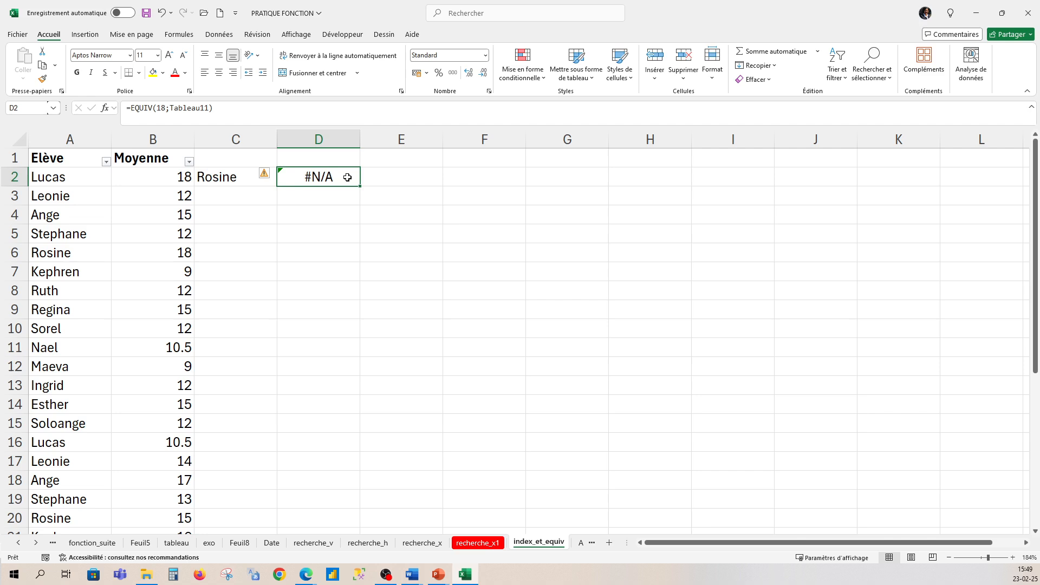
- Try to replace the lookup array in D2's EQUIV formula with the data of the Moyenne column
{"action": "left_click", "coordinate": [174, 109]}
{"action": "left_click_drag", "start_coordinate": [174, 109], "coordinate": [210, 109]}
{"action": "key", "text": "BackSpace"}
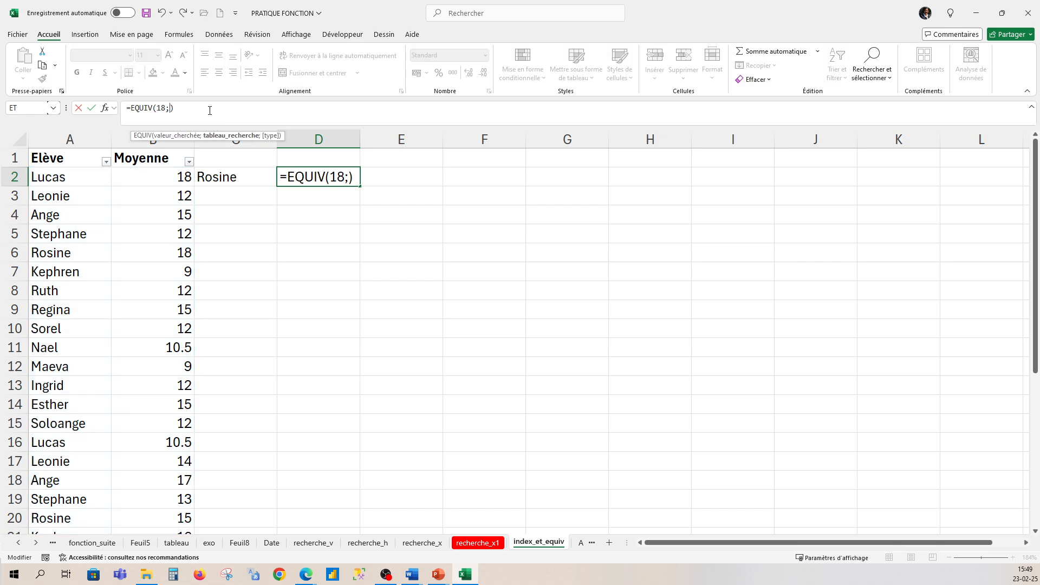
{"action": "left_click_drag", "start_coordinate": [146, 173], "coordinate": [177, 444]}
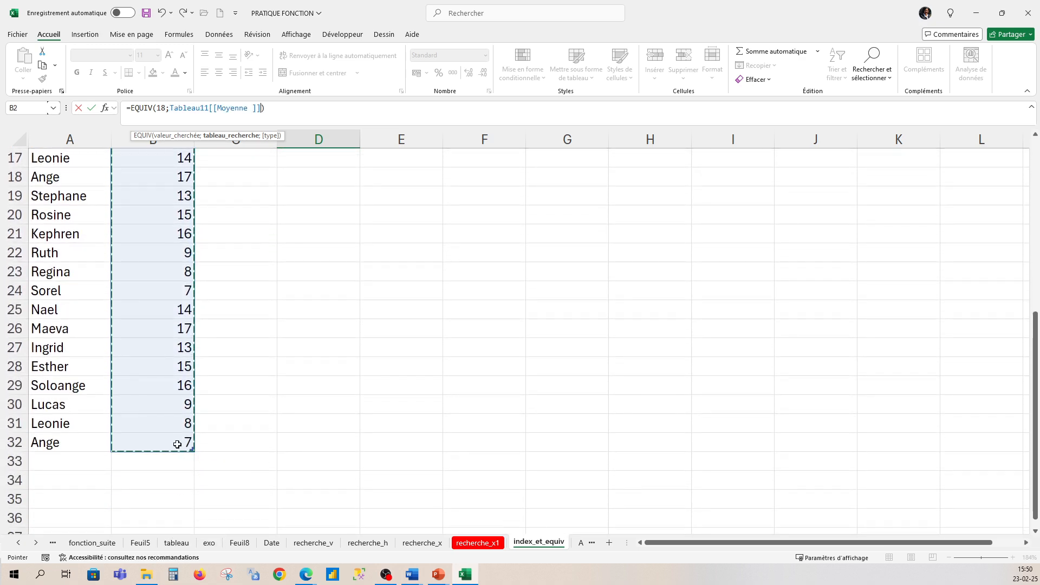
{"action": "scroll", "coordinate": [177, 444], "scroll_direction": "up", "scroll_amount": 5}
{"action": "key", "text": "Return"}
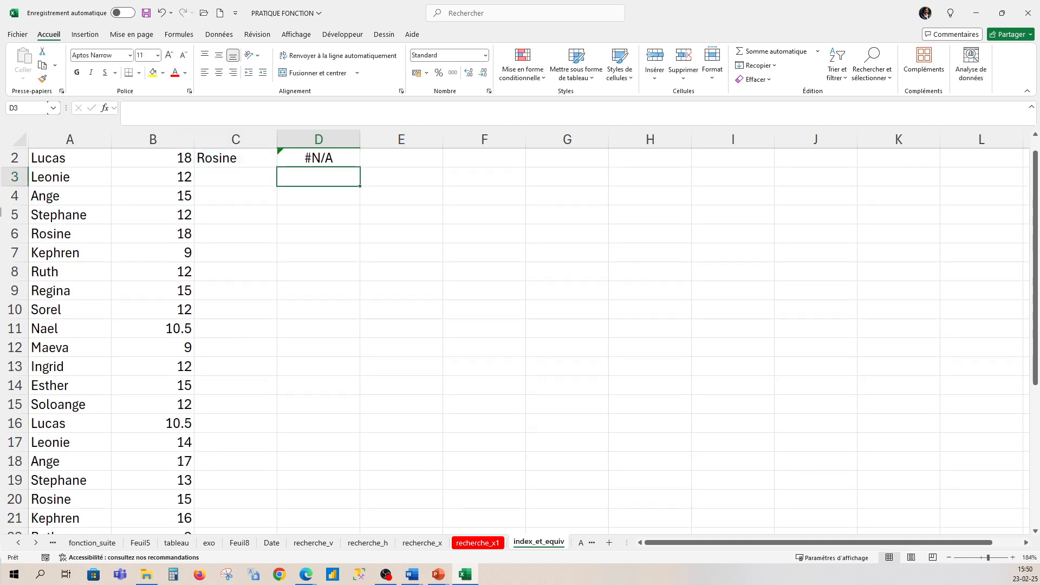
{"action": "left_click_drag", "start_coordinate": [1036, 241], "coordinate": [1036, 230]}
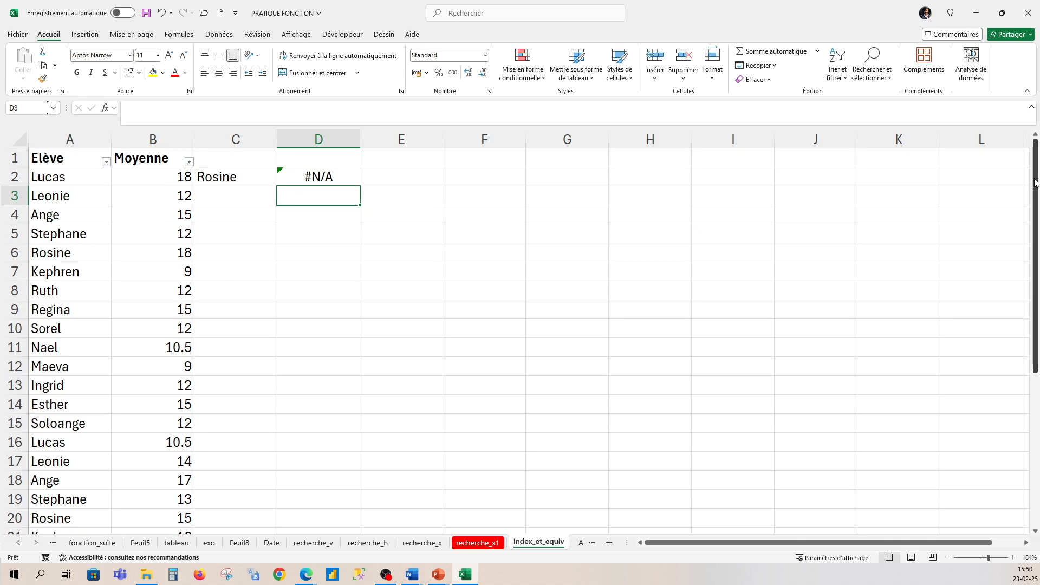
{"action": "left_click", "coordinate": [327, 178]}
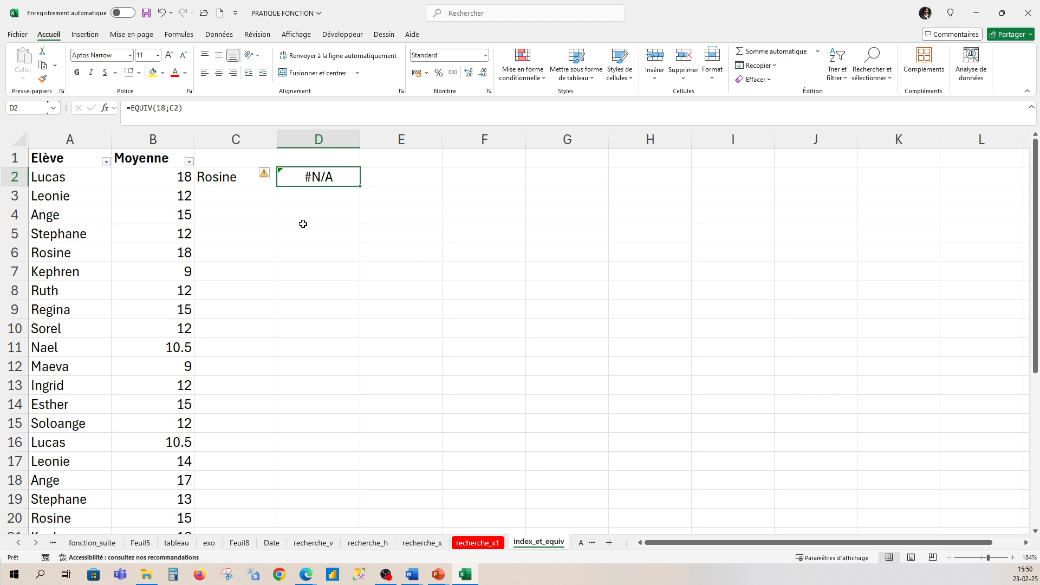
- Set the lookup array in D2's EQUIV formula to the Moyenne column of Tableau11 and the match type to 0 for an exact match
{"action": "double_click", "coordinate": [341, 179]}
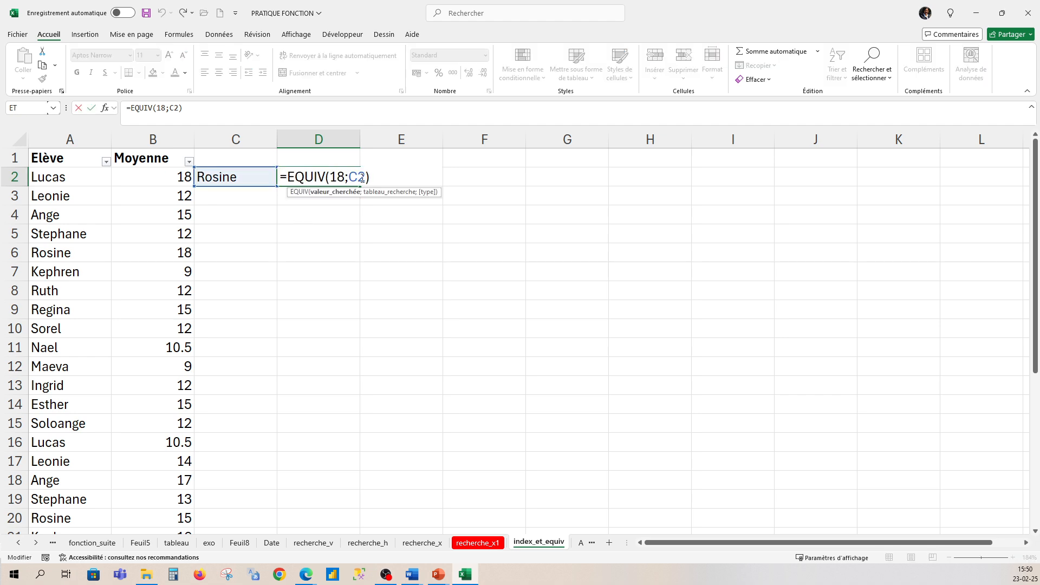
{"action": "left_click_drag", "start_coordinate": [350, 179], "coordinate": [366, 179]}
{"action": "left_click_drag", "start_coordinate": [164, 173], "coordinate": [163, 496]}
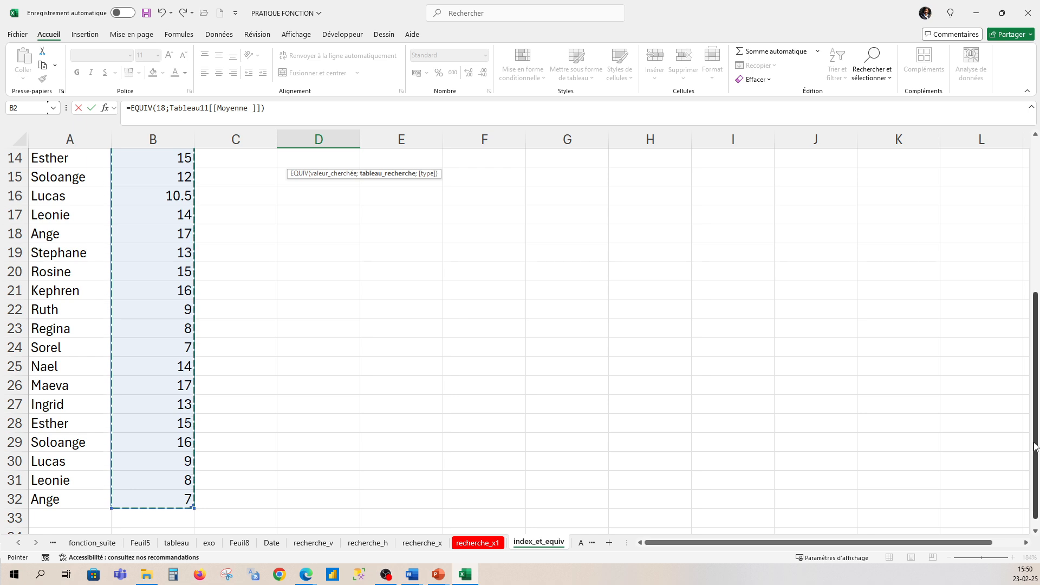
{"action": "scroll", "coordinate": [1019, 379], "scroll_direction": "up", "scroll_amount": 5}
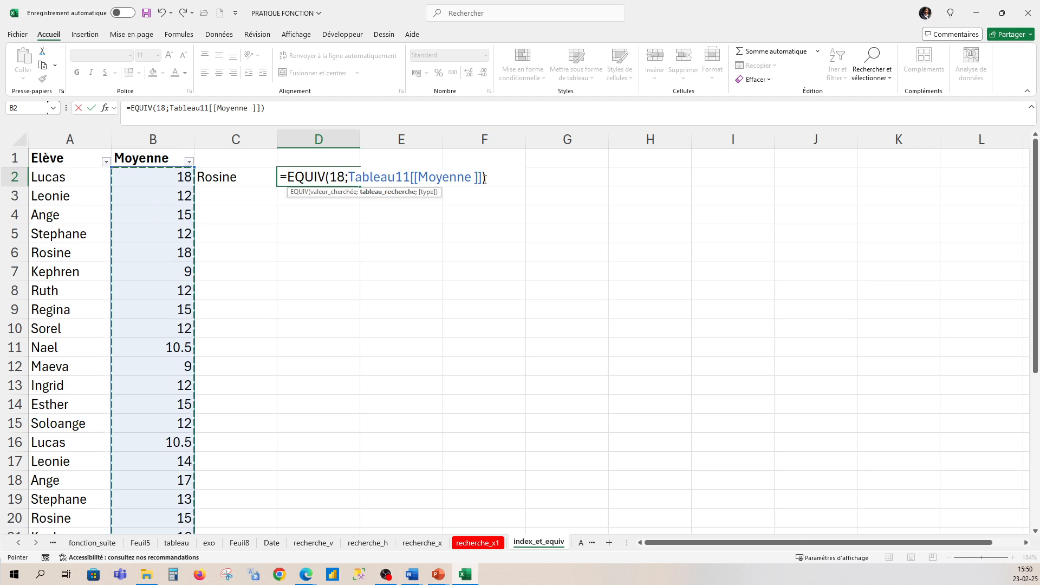
{"action": "type", "text": ";"}
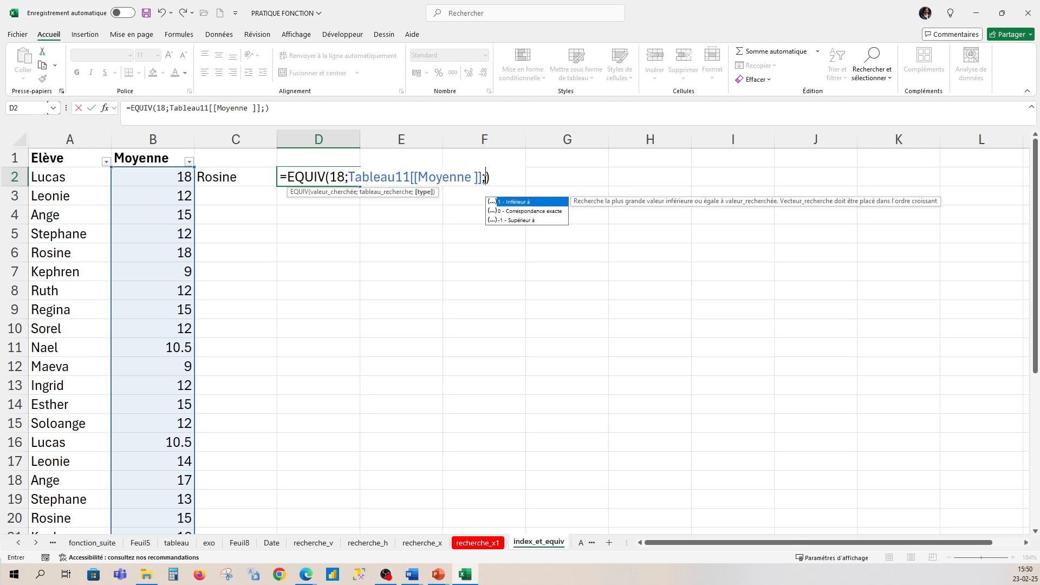
{"action": "type", "text": "0"}
{"action": "left_click", "coordinate": [508, 176]}
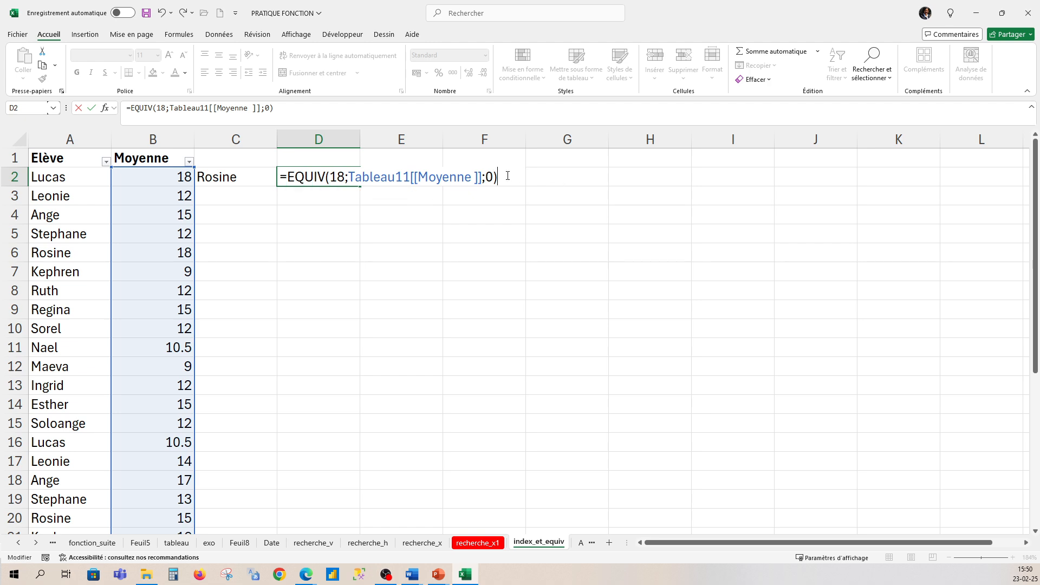
{"action": "key", "text": "Return"}
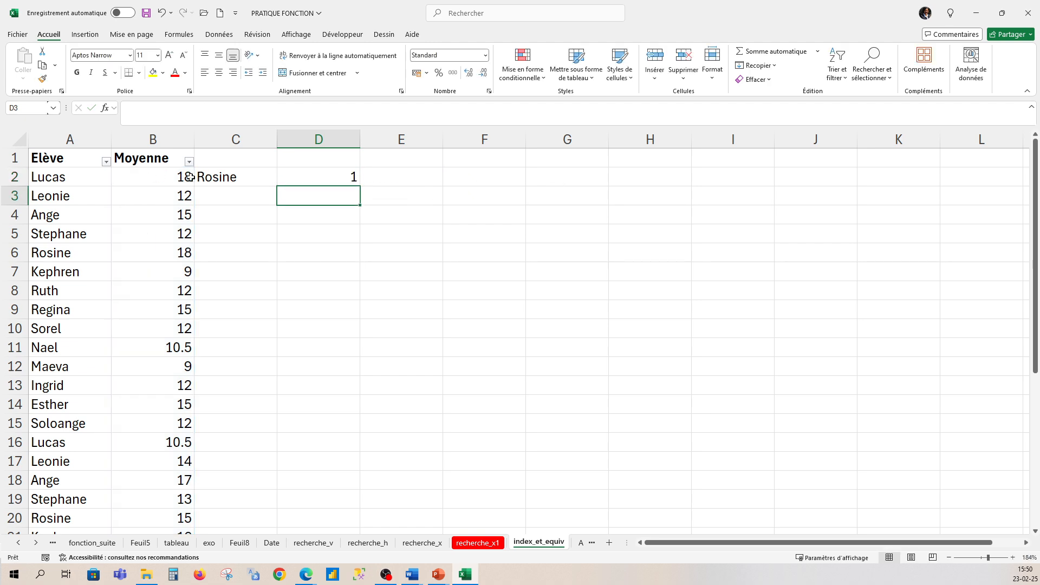
- Change the lookup value in D2's EQUIV formula to 9 and check the matching average in B7
{"action": "left_click", "coordinate": [311, 173]}
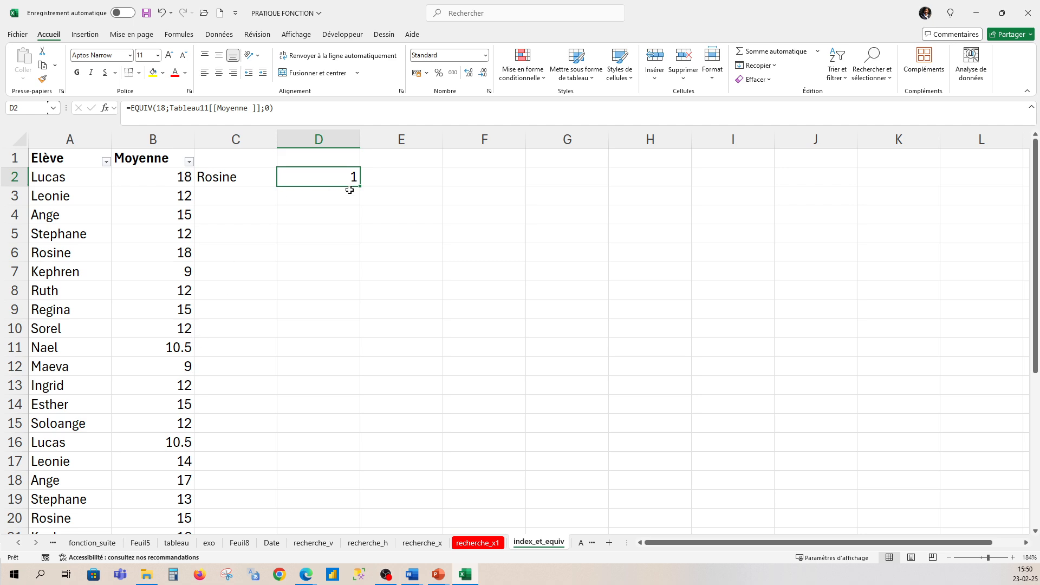
{"action": "left_click", "coordinate": [217, 108]}
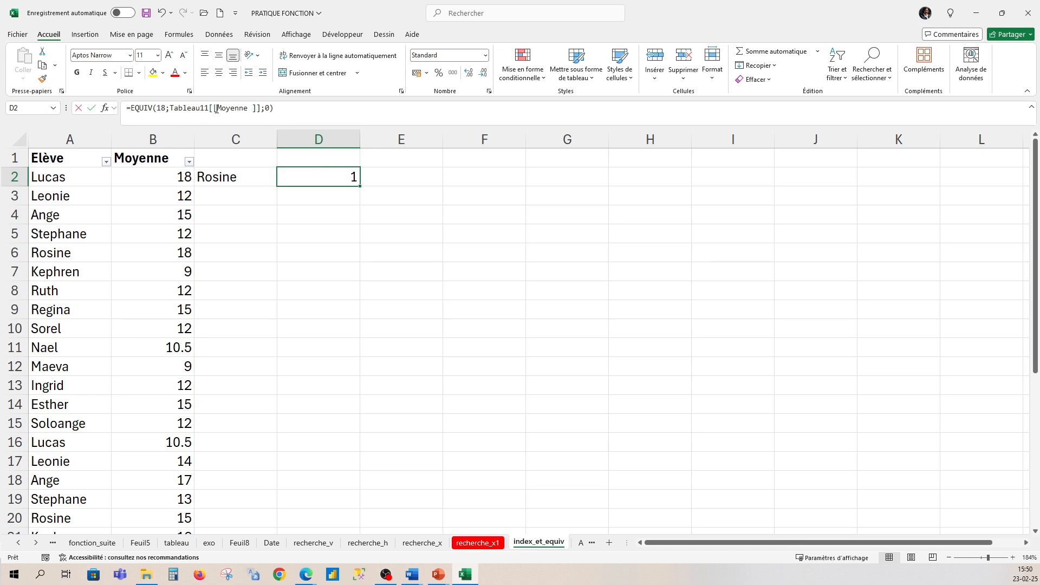
{"action": "double_click", "coordinate": [160, 108]}
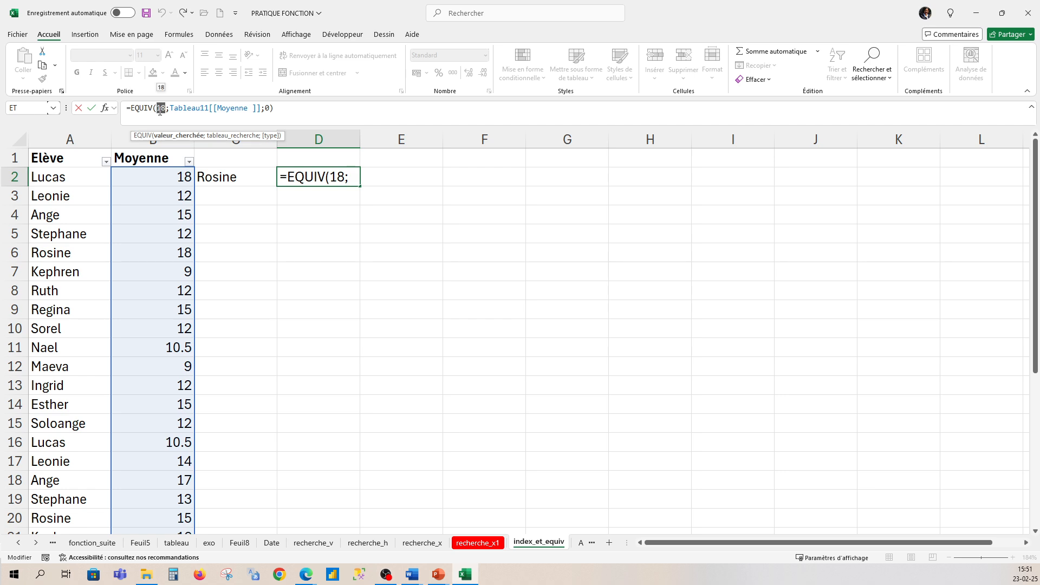
{"action": "type", "text": "9"}
{"action": "left_click", "coordinate": [302, 108]}
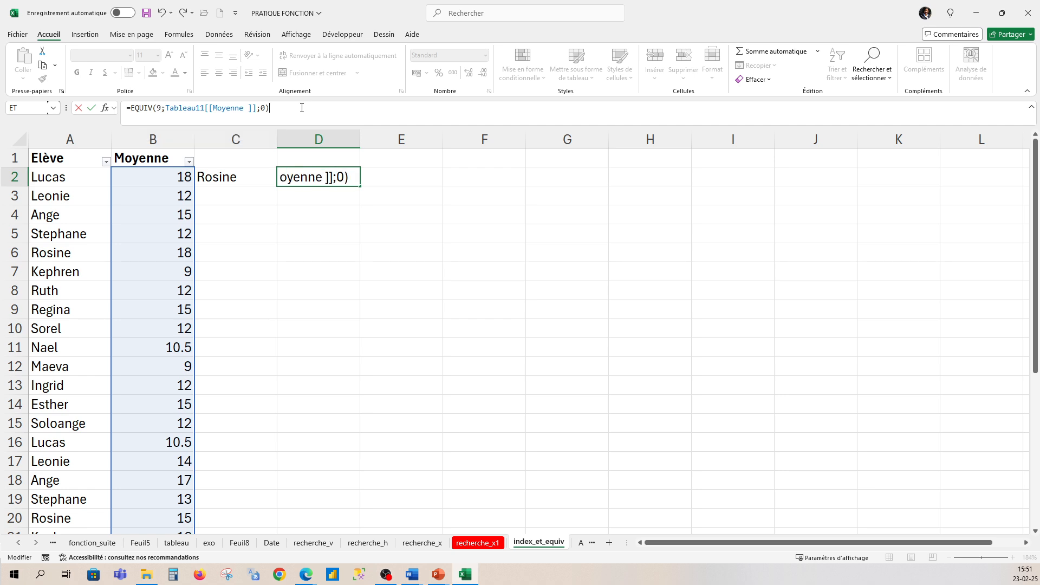
{"action": "key", "text": "Return"}
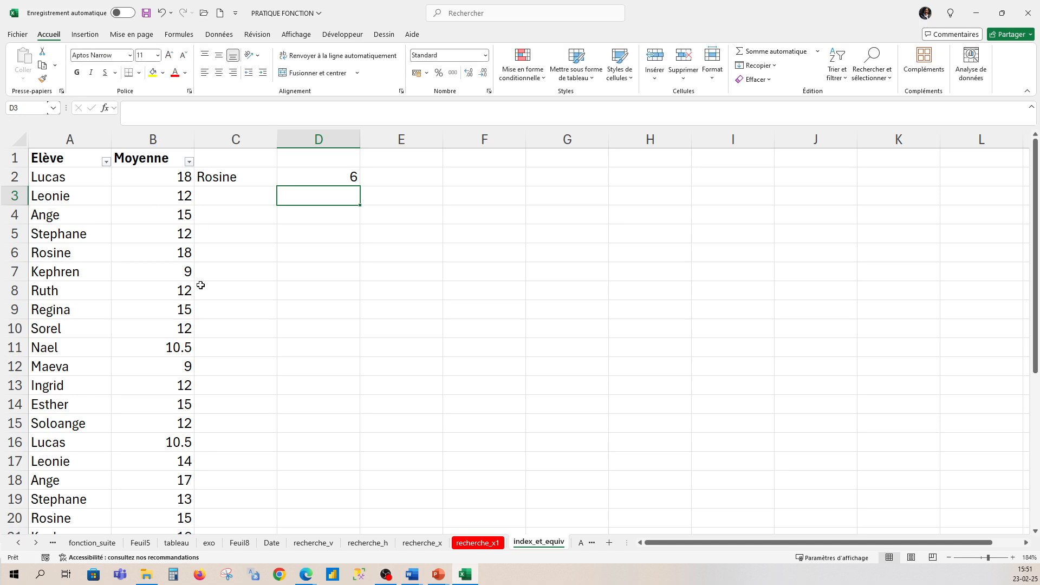
{"action": "left_click", "coordinate": [188, 272]}
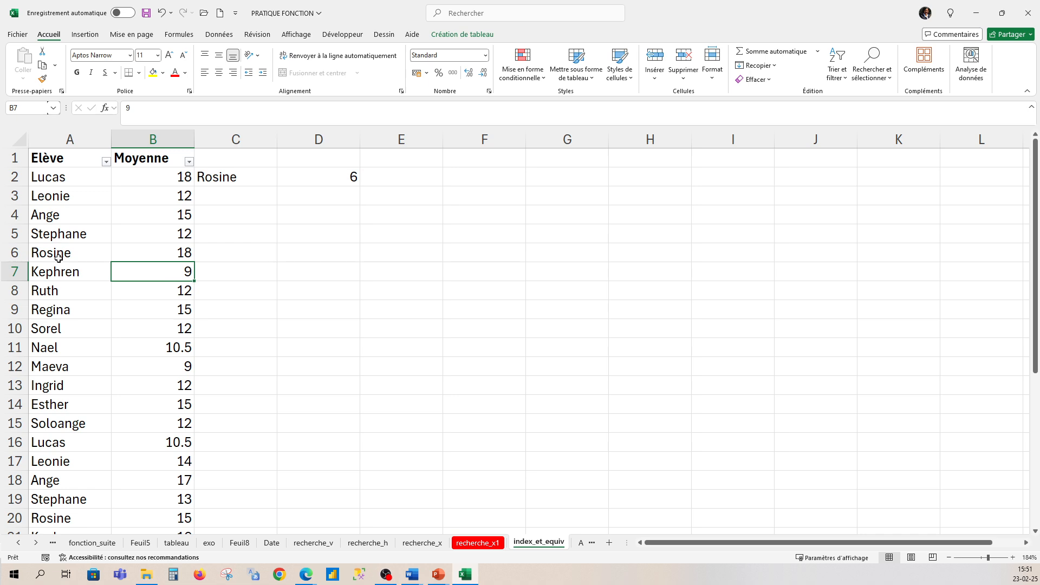
{"action": "double_click", "coordinate": [180, 274]}
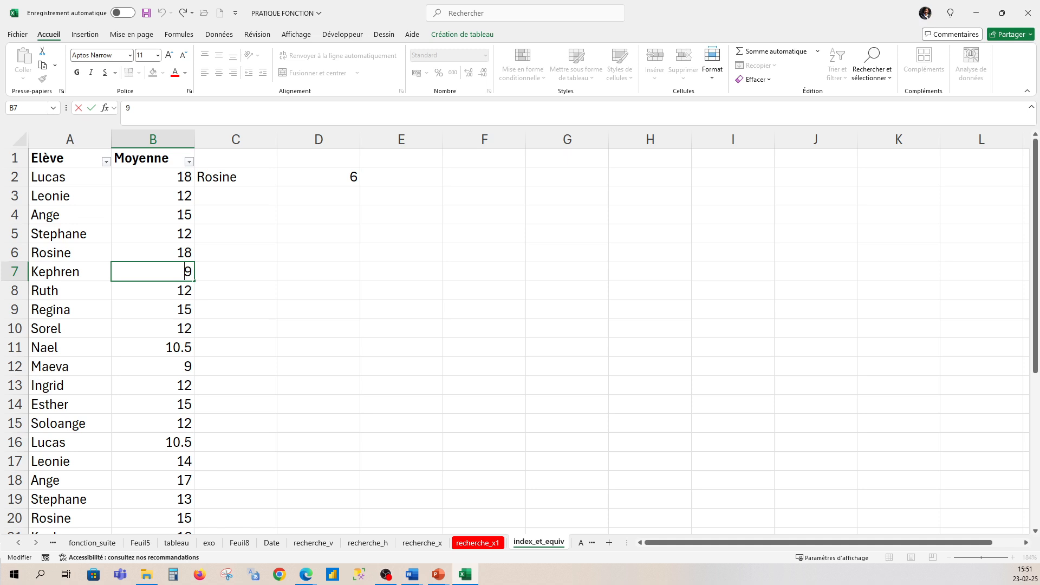
{"action": "key", "text": "alt+Tab"}
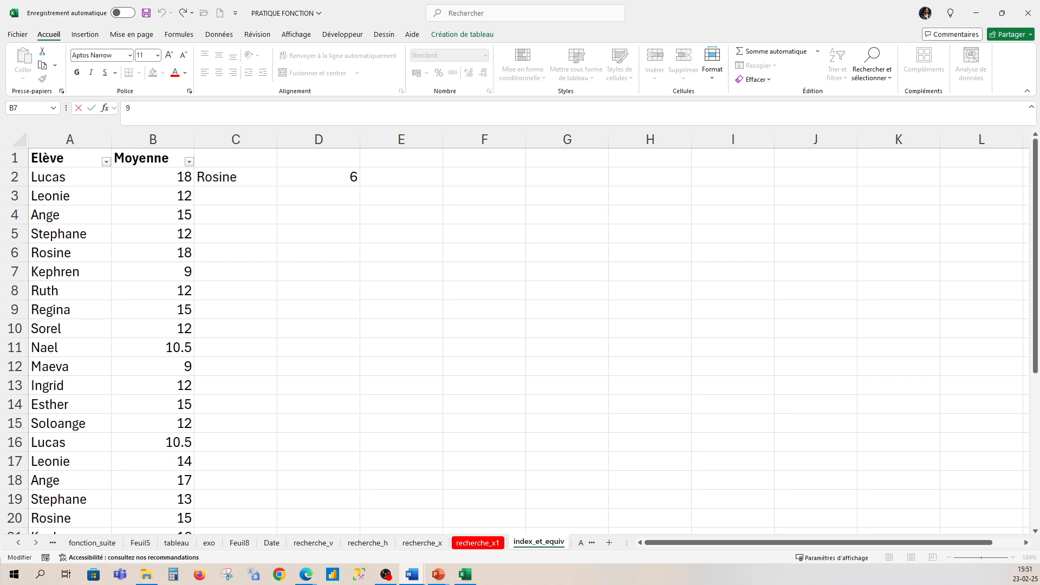
{"action": "left_click", "coordinate": [545, 547]}
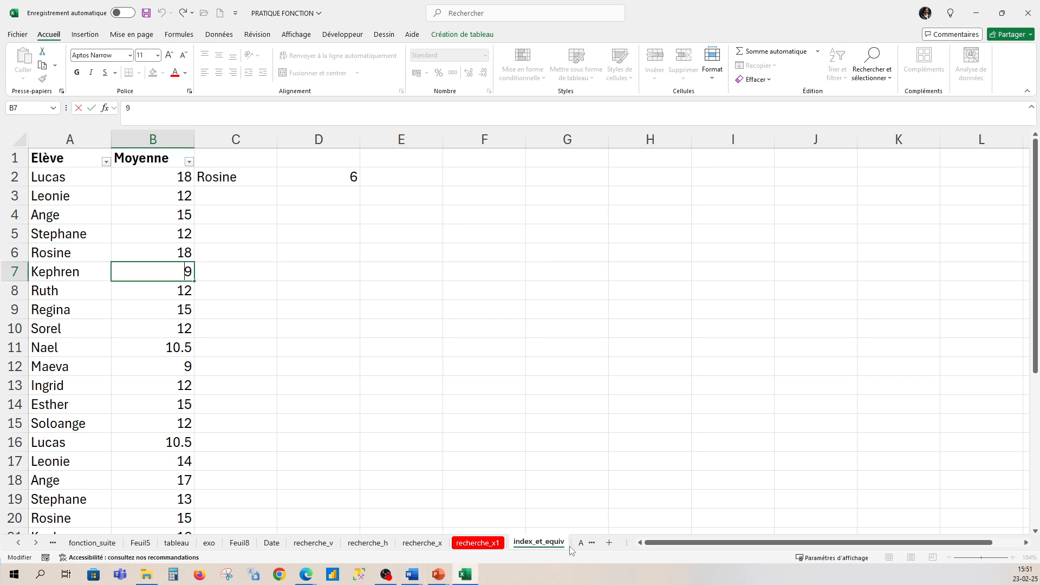
{"action": "left_click", "coordinate": [581, 543]}
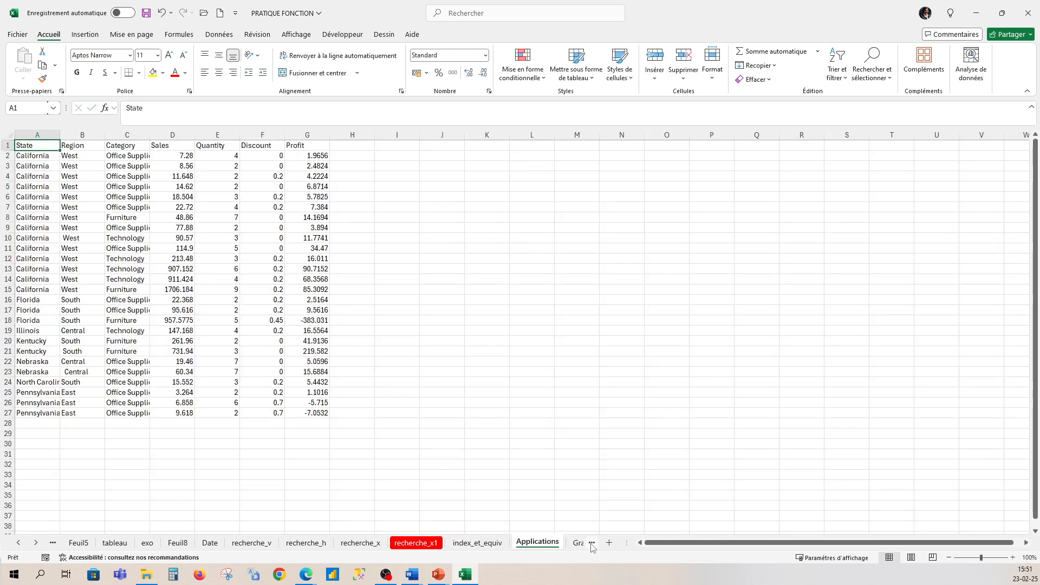
{"action": "left_click", "coordinate": [495, 547]}
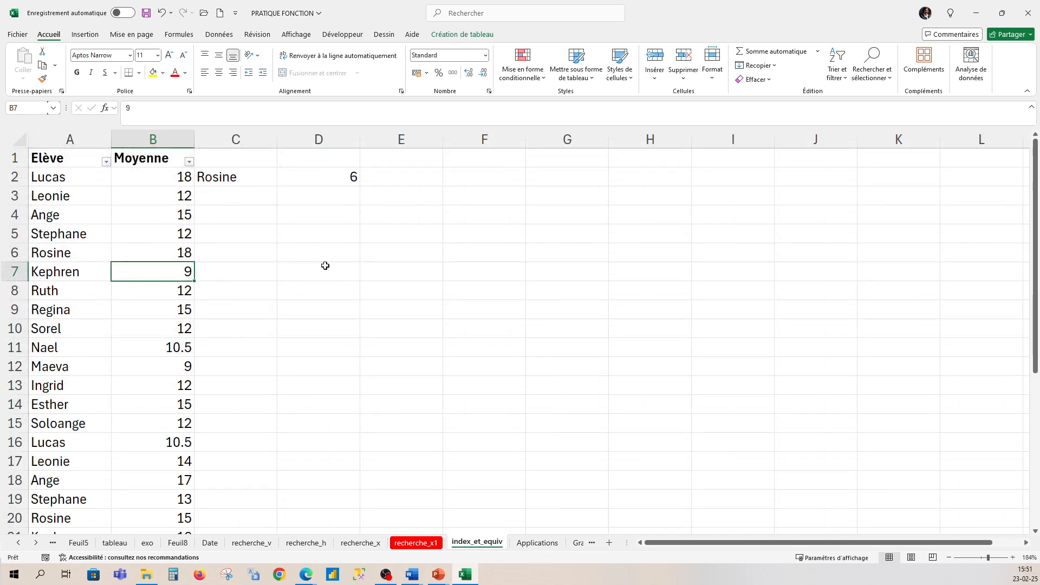
- Review the EQUIV formula in D2 and locate the student and average in row 12
{"action": "left_click", "coordinate": [337, 177]}
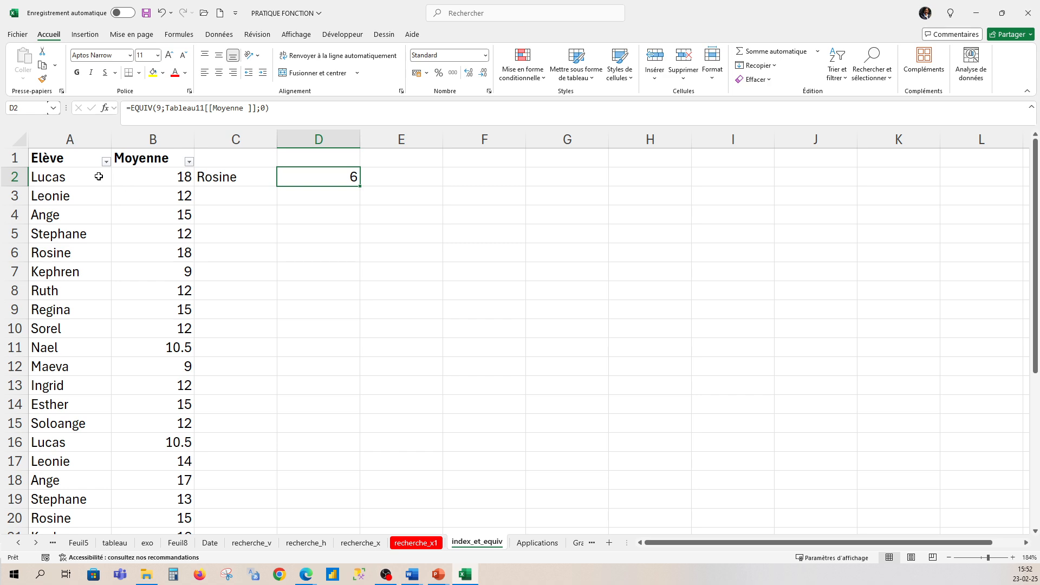
{"action": "left_click", "coordinate": [297, 251]}
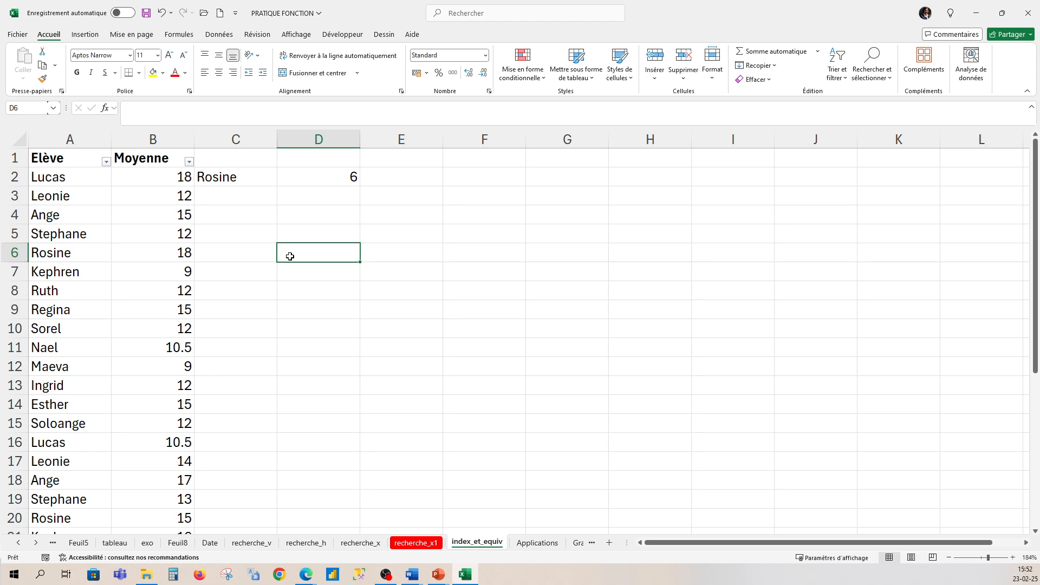
{"action": "left_click", "coordinate": [79, 364]}
{"action": "left_click", "coordinate": [181, 367]}
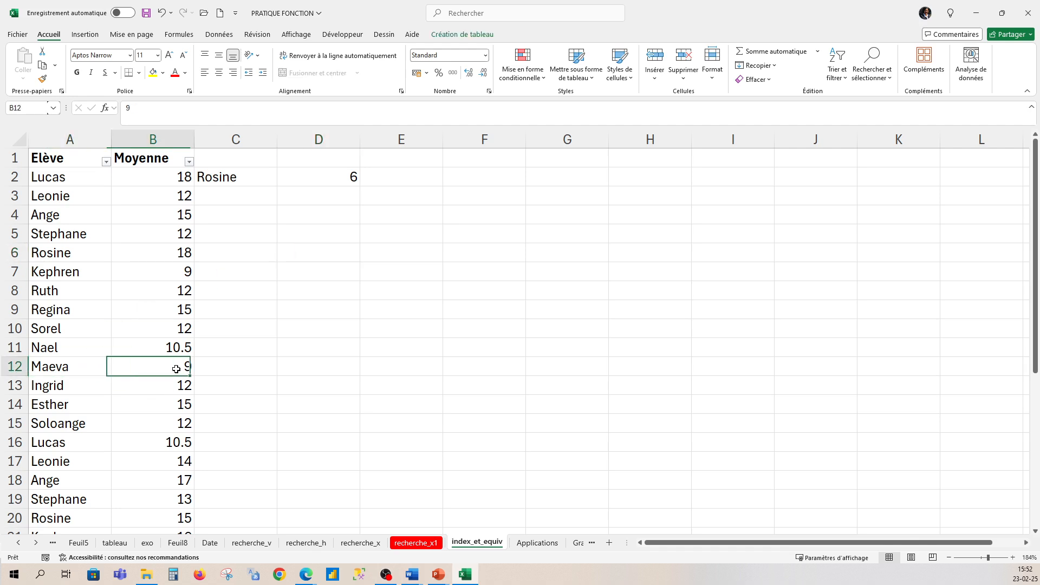
- Start an INDEX formula in D4 with the Moyenne column of Tableau11 as its array
{"action": "left_click", "coordinate": [324, 214]}
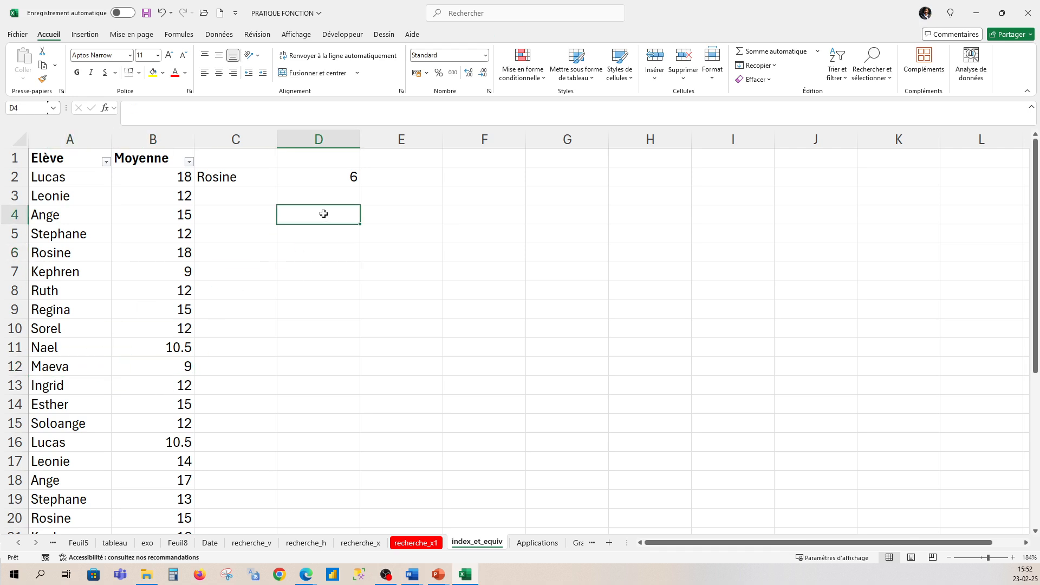
{"action": "type", "text": "="}
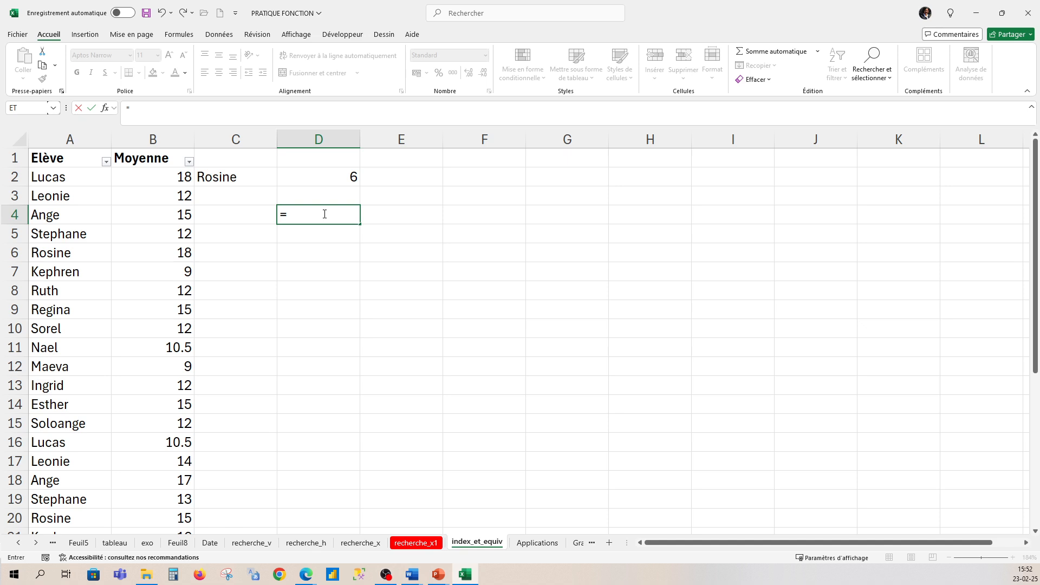
{"action": "type", "text": "index"}
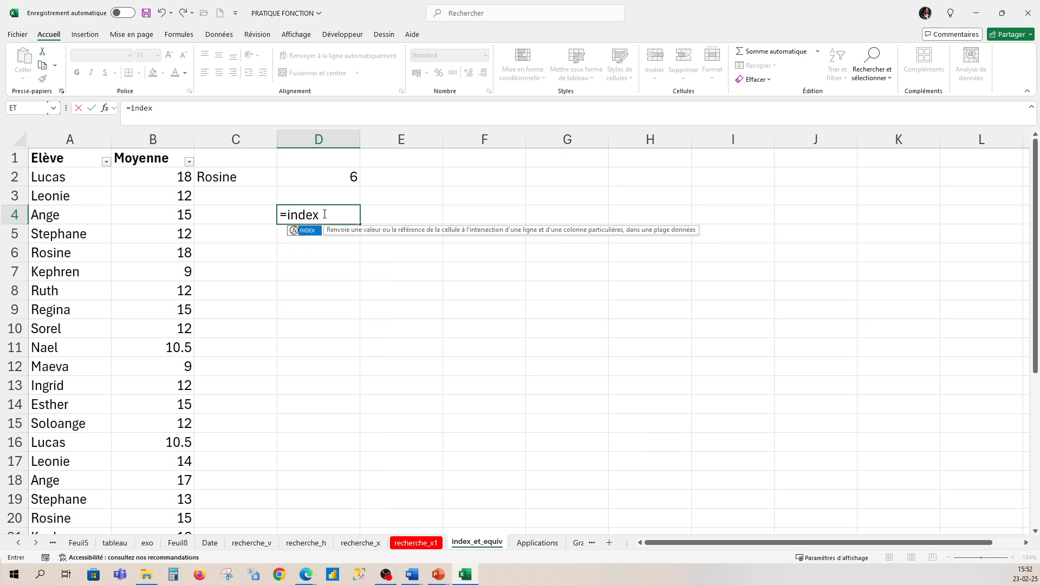
{"action": "type", "text": "("}
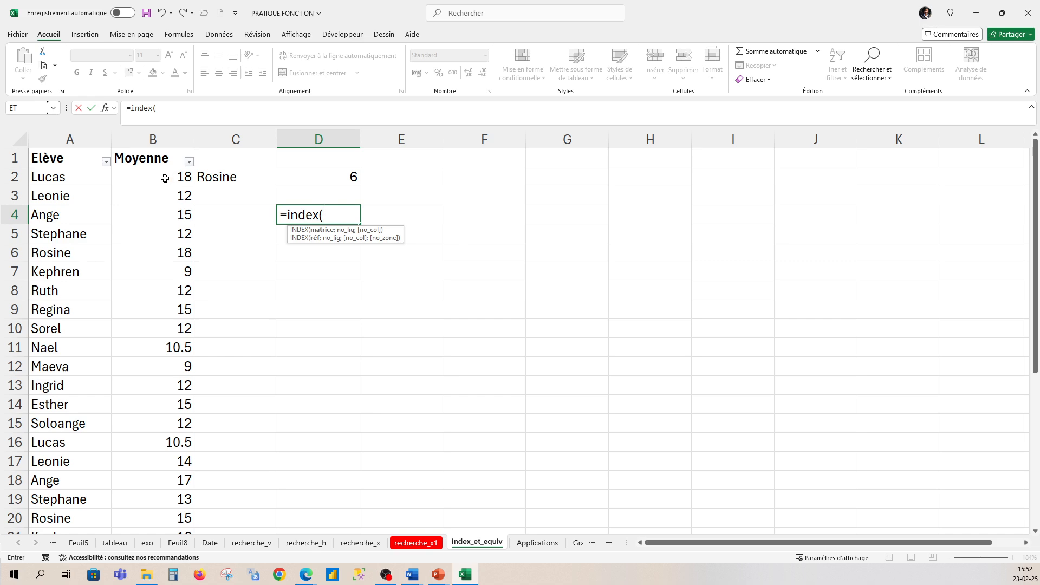
{"action": "left_click_drag", "start_coordinate": [163, 177], "coordinate": [156, 479]}
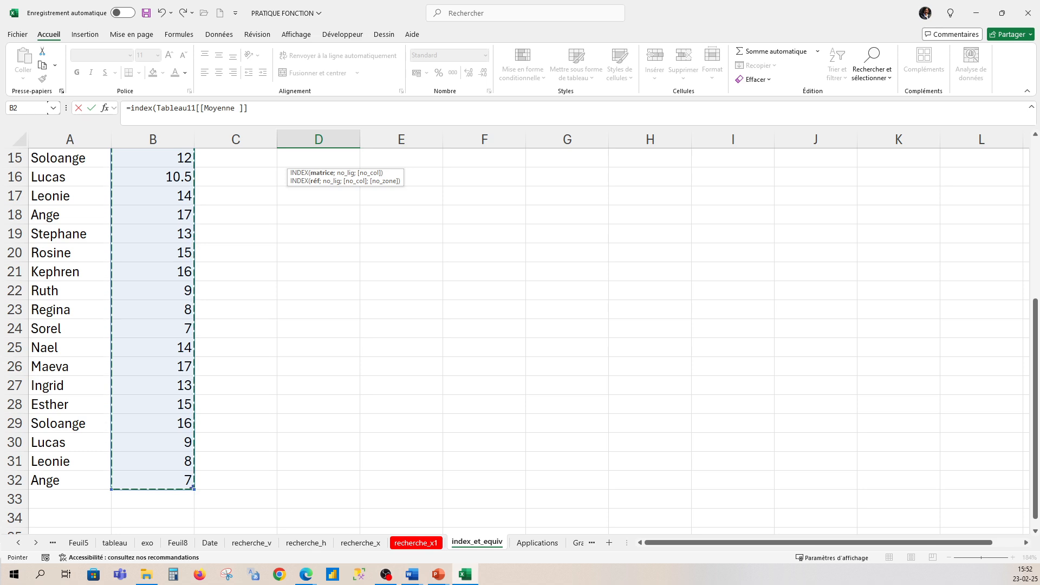
{"action": "type", "text": ";"}
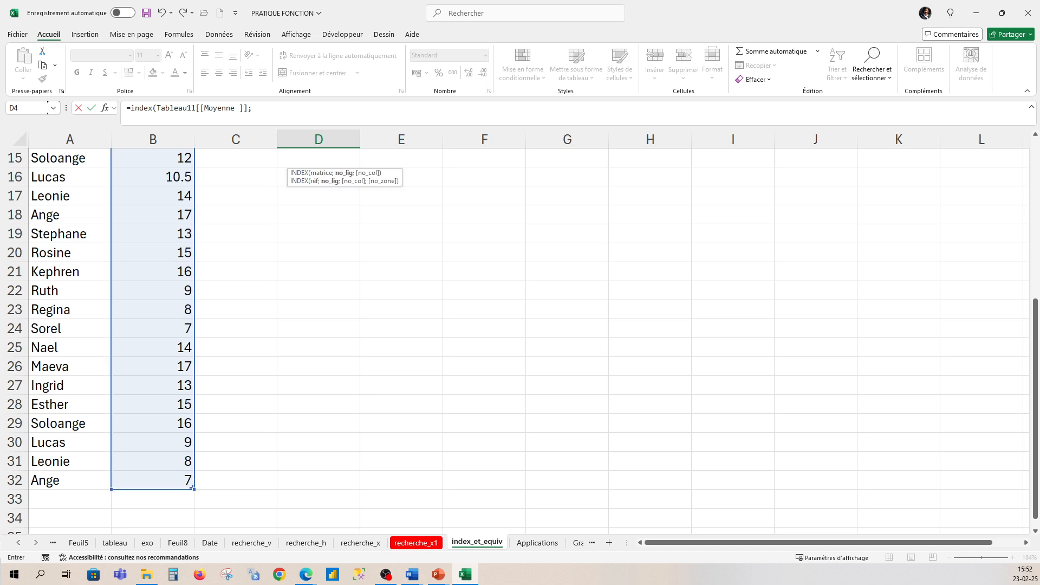
{"action": "left_click_drag", "start_coordinate": [1035, 346], "coordinate": [1035, 187]}
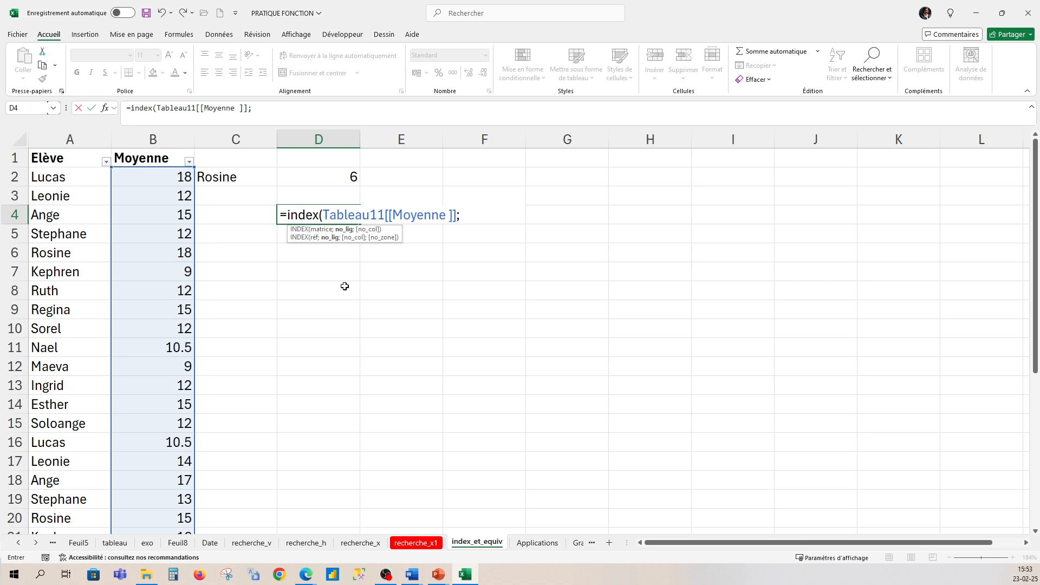
- Nest EQUIV as the row number in D4's INDEX formula, with the name of the student in row 12 as its lookup value
{"action": "type", "text": "eq"}
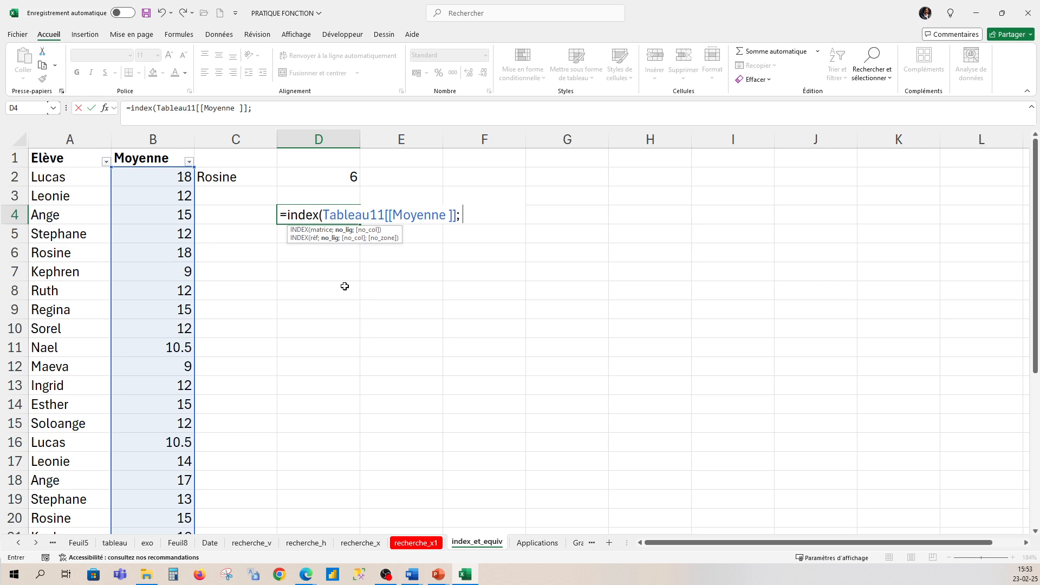
{"action": "type", "text": "uiv("}
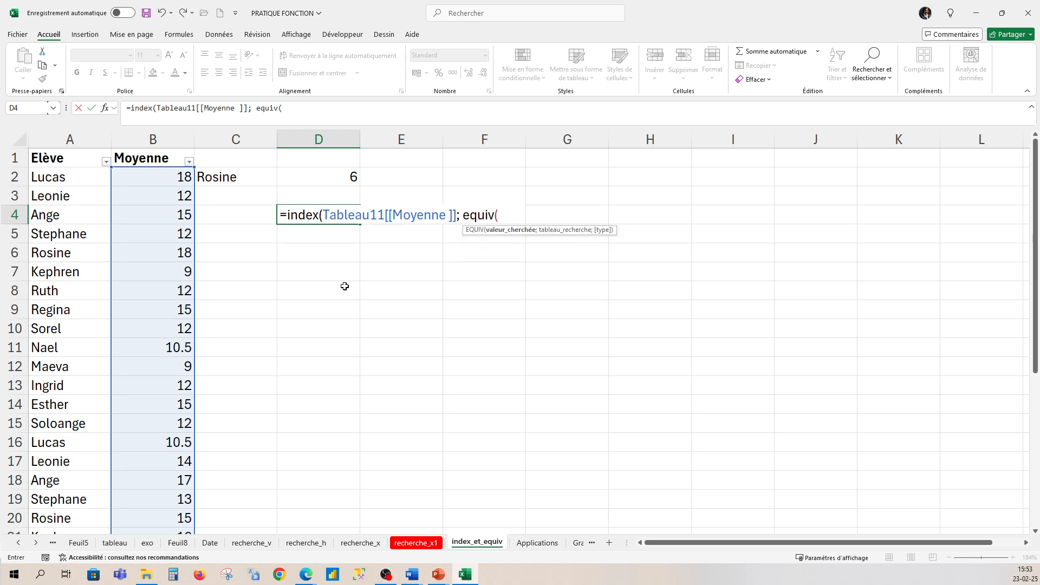
{"action": "type", "text": "\"Maeva\";"}
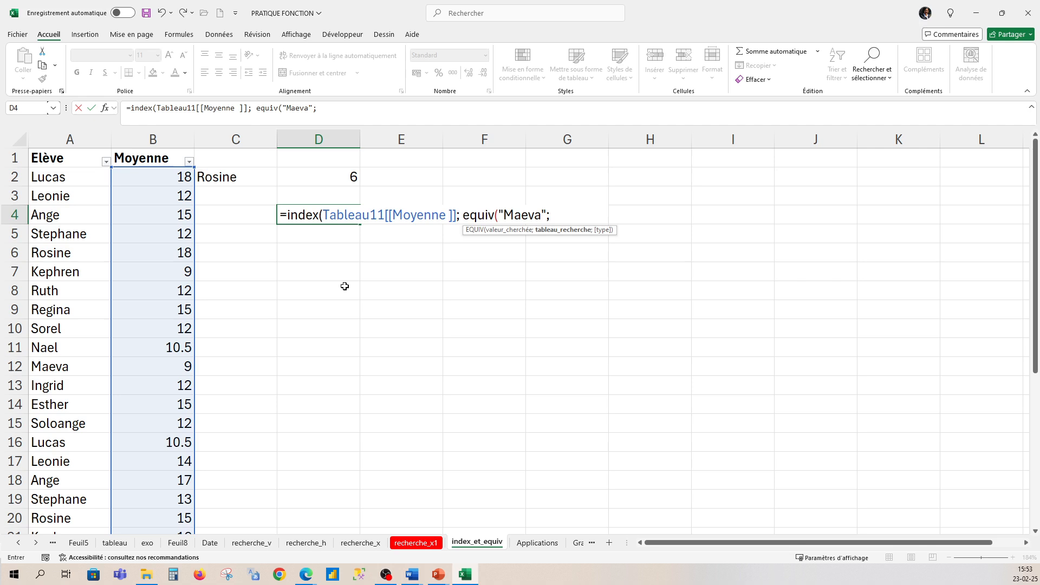
- Set the EQUIV lookup array in D4 to the Elève column of Tableau11 and the match type to 0, closing EQUIV
{"action": "left_click", "coordinate": [54, 176]}
{"action": "left_click_drag", "start_coordinate": [54, 176], "coordinate": [87, 488]}
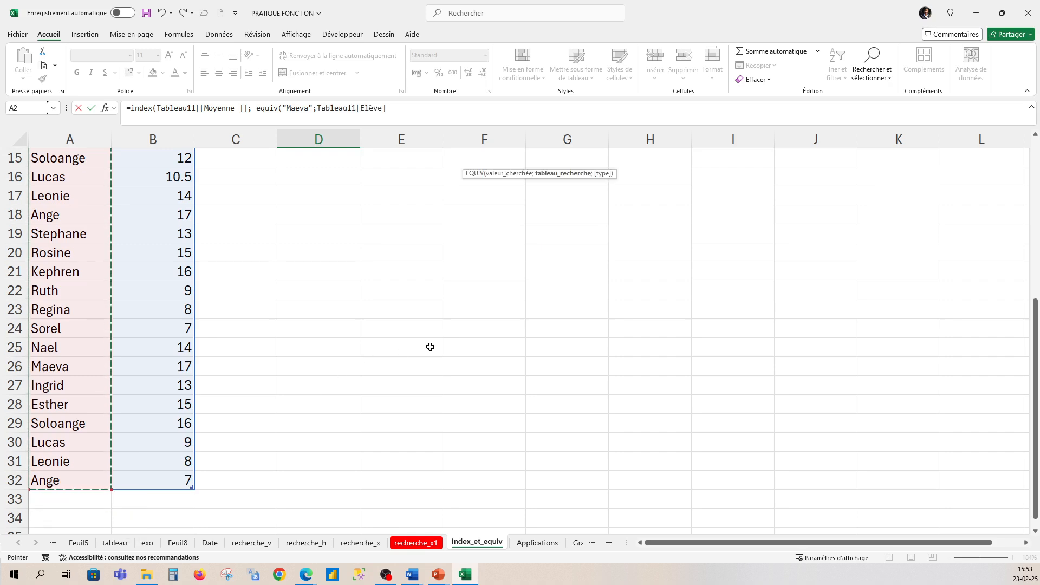
{"action": "left_click_drag", "start_coordinate": [1035, 363], "coordinate": [1035, 204]}
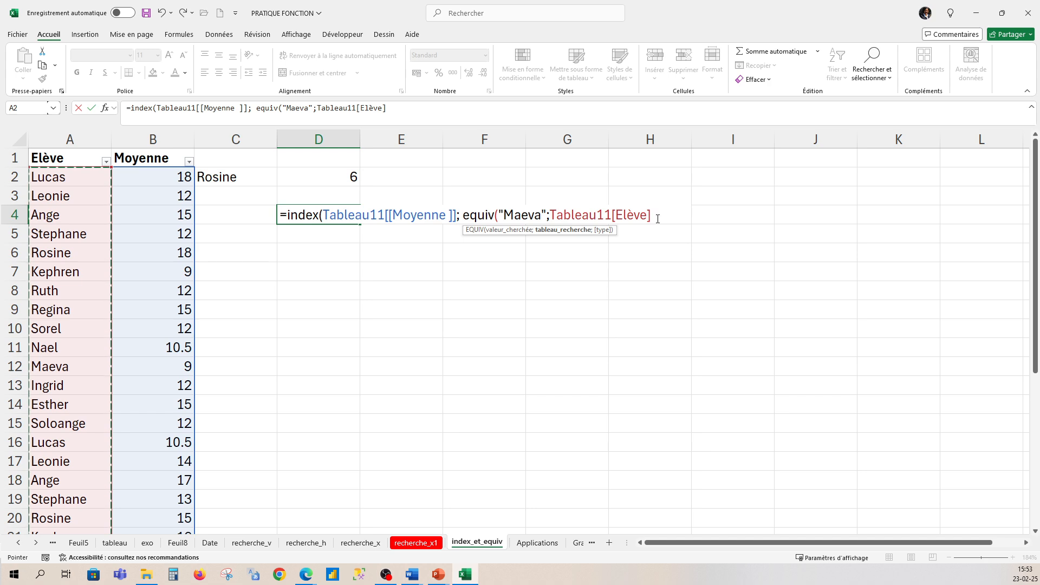
{"action": "type", "text": ";"}
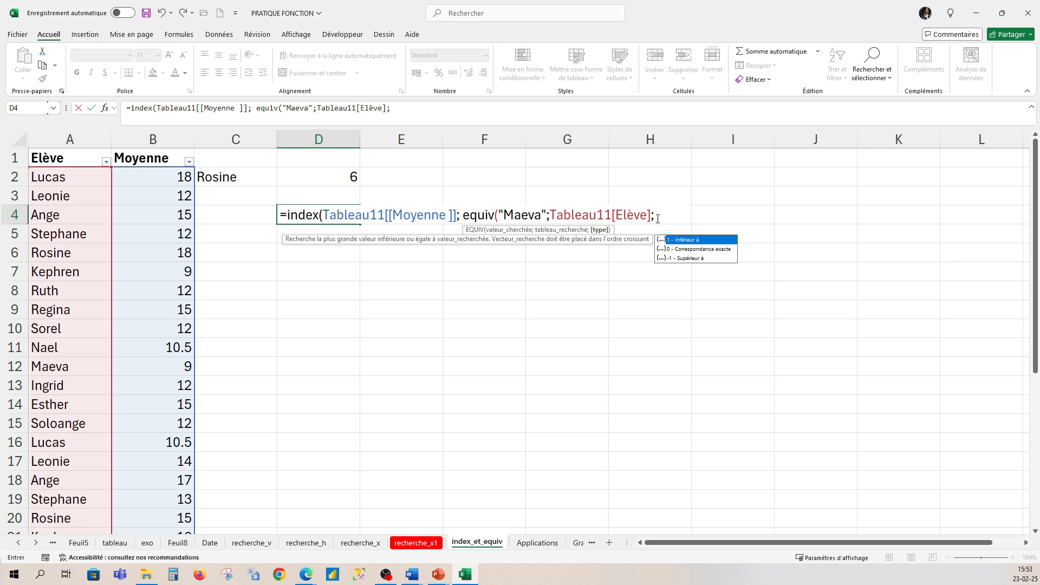
{"action": "type", "text": "0"}
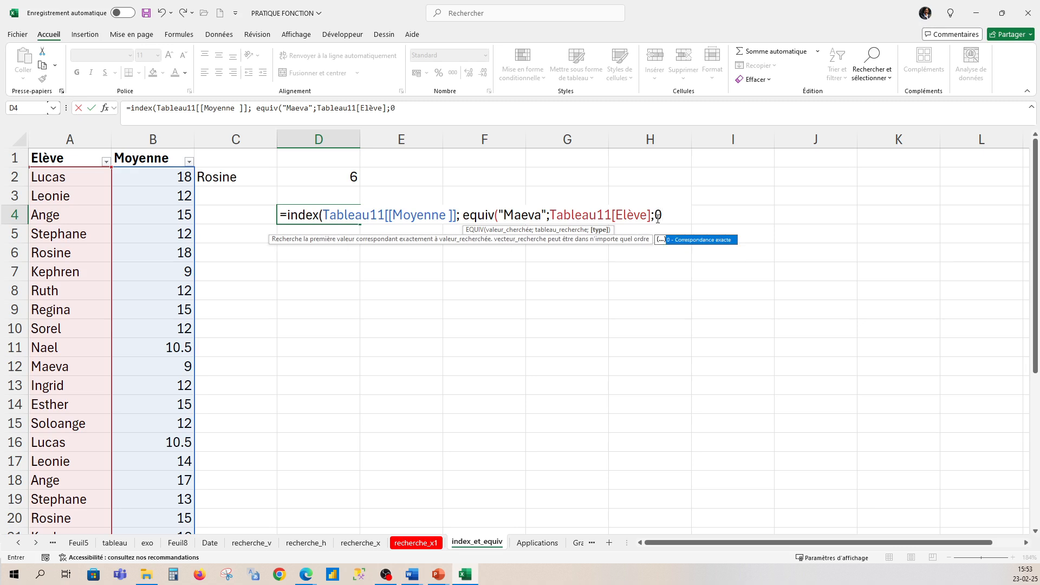
{"action": "type", "text": ")"}
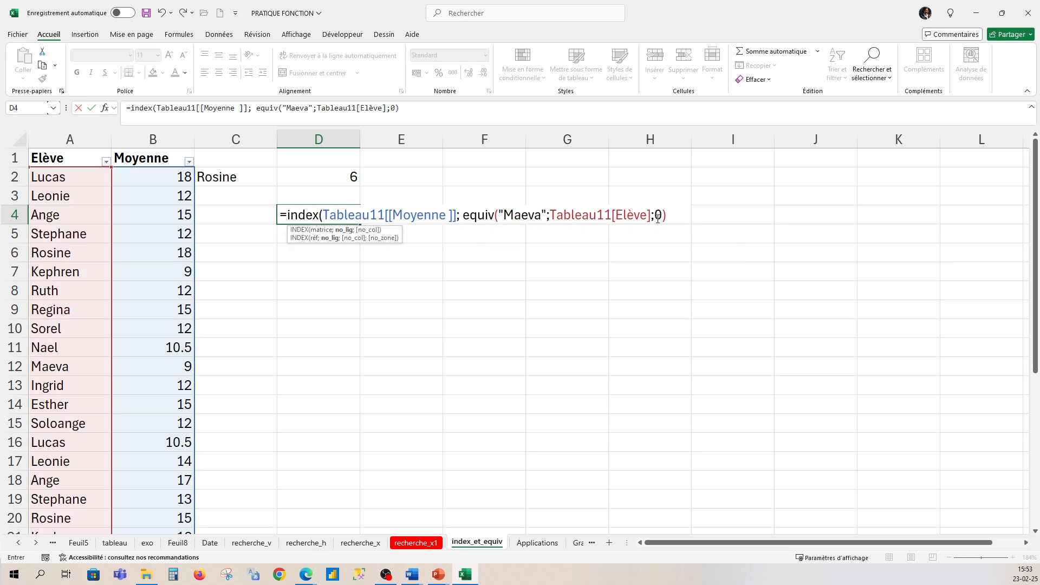
- Add the missing closing parenthesis for INDEX at the end of D4's formula and enter it
{"action": "key", "text": "Return"}
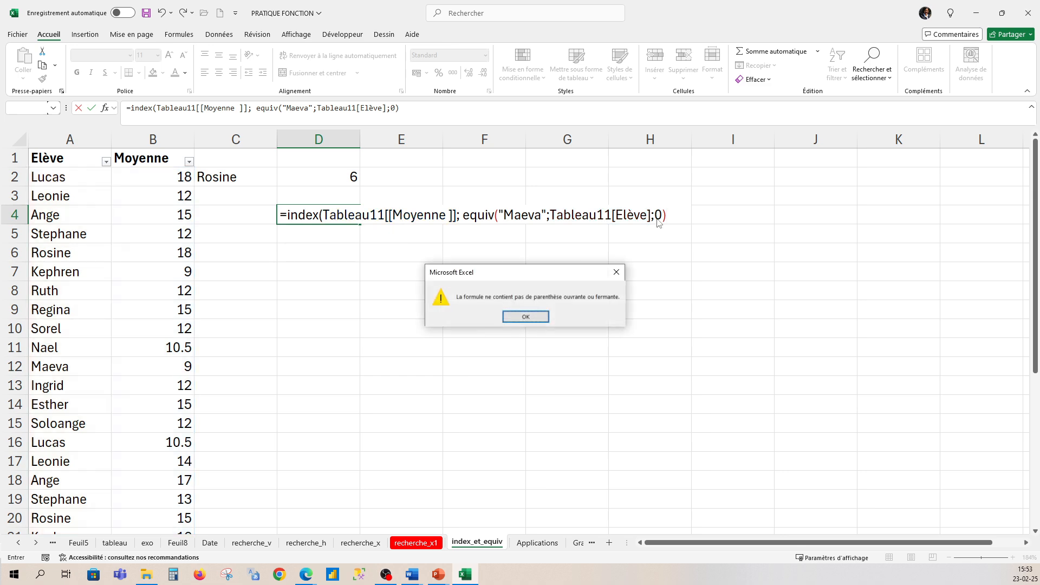
{"action": "left_click", "coordinate": [546, 318]}
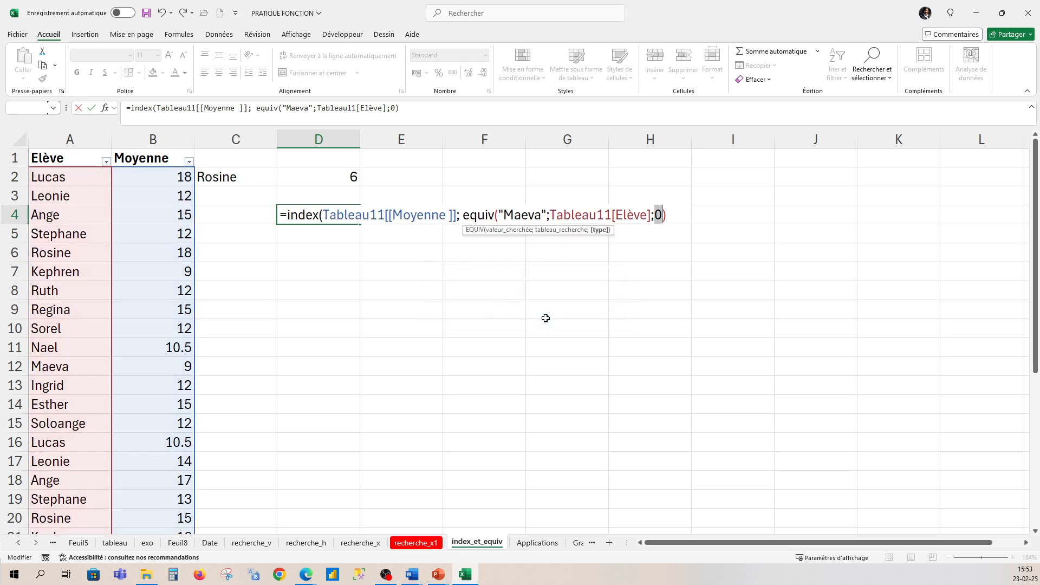
{"action": "left_click", "coordinate": [669, 213]}
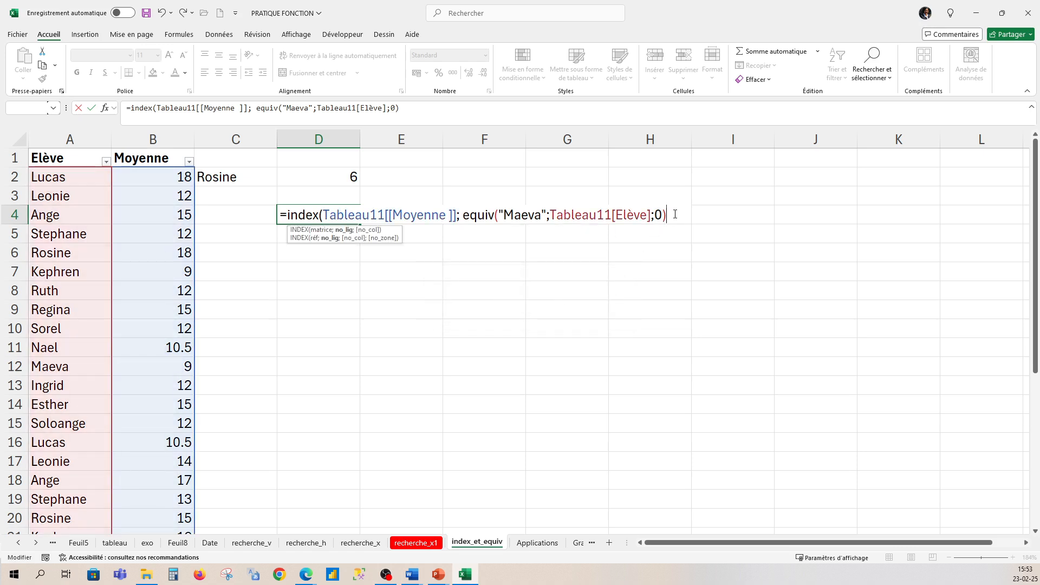
{"action": "type", "text": ")"}
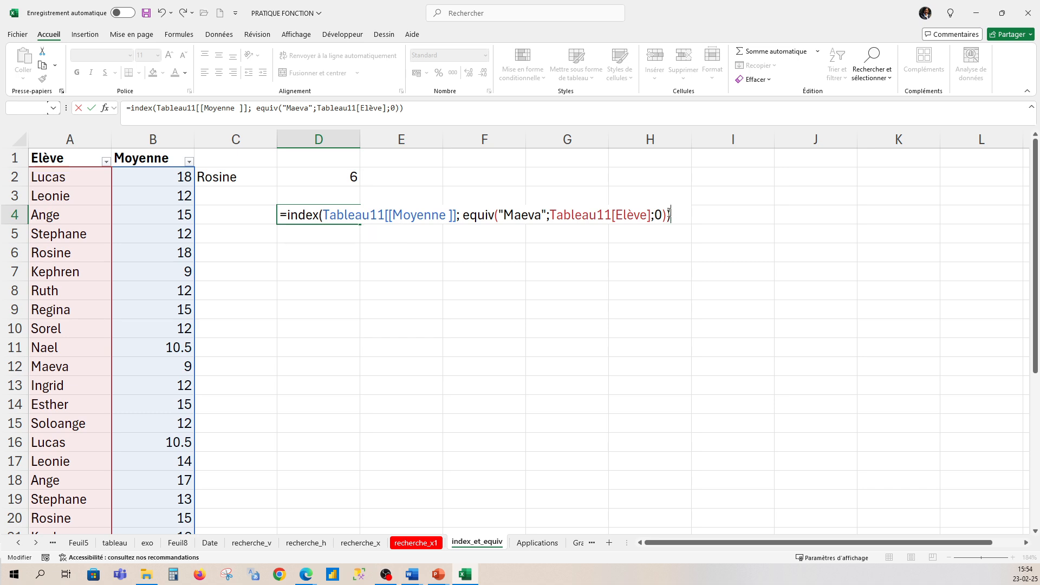
{"action": "key", "text": "Return"}
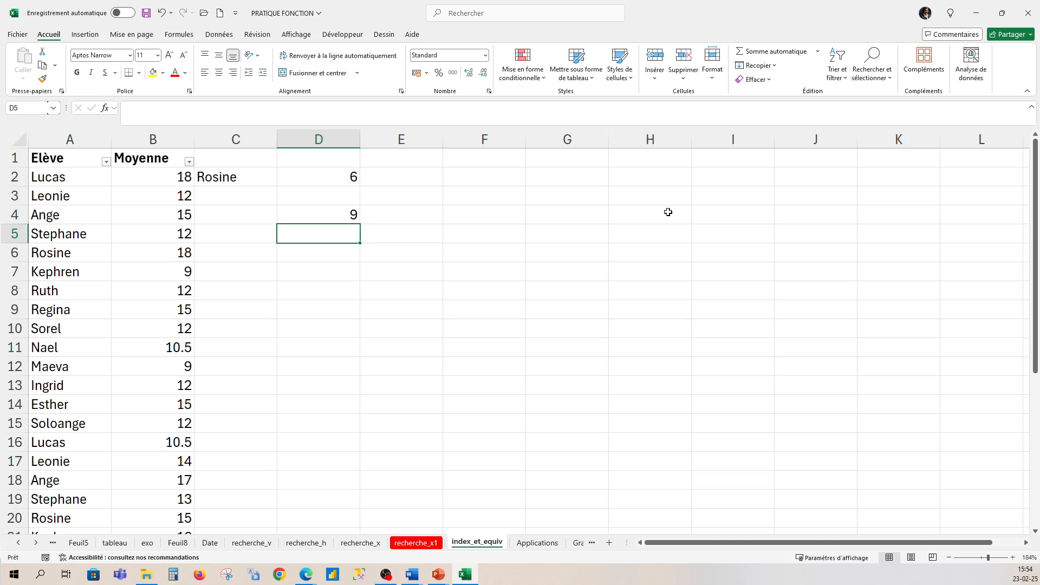
- Review the INDEX and EQUIV formula in D4 and compare its result with the student and average in row 12
{"action": "left_click", "coordinate": [339, 216]}
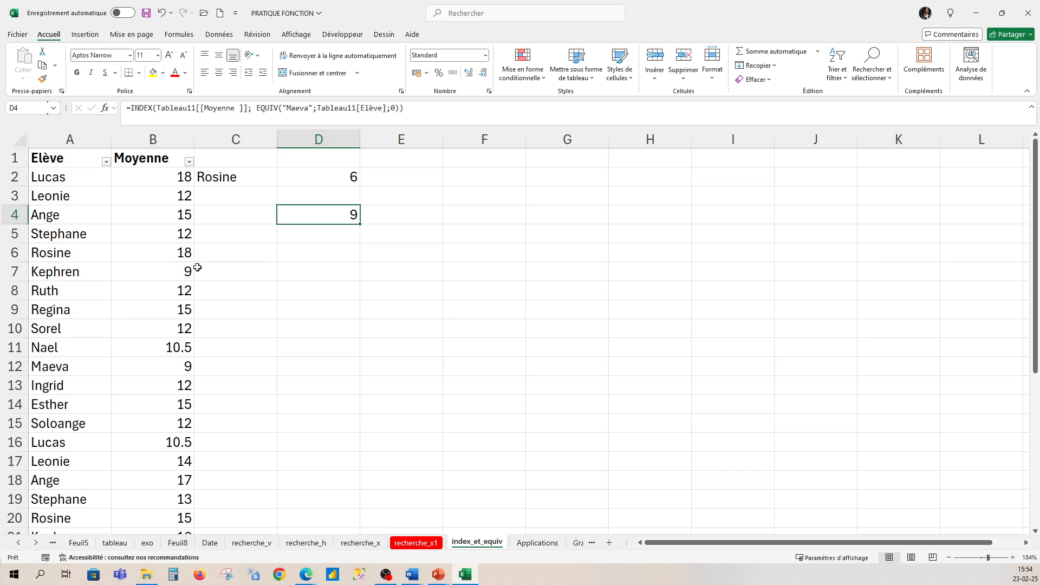
{"action": "left_click", "coordinate": [47, 369]}
{"action": "left_click", "coordinate": [187, 369]}
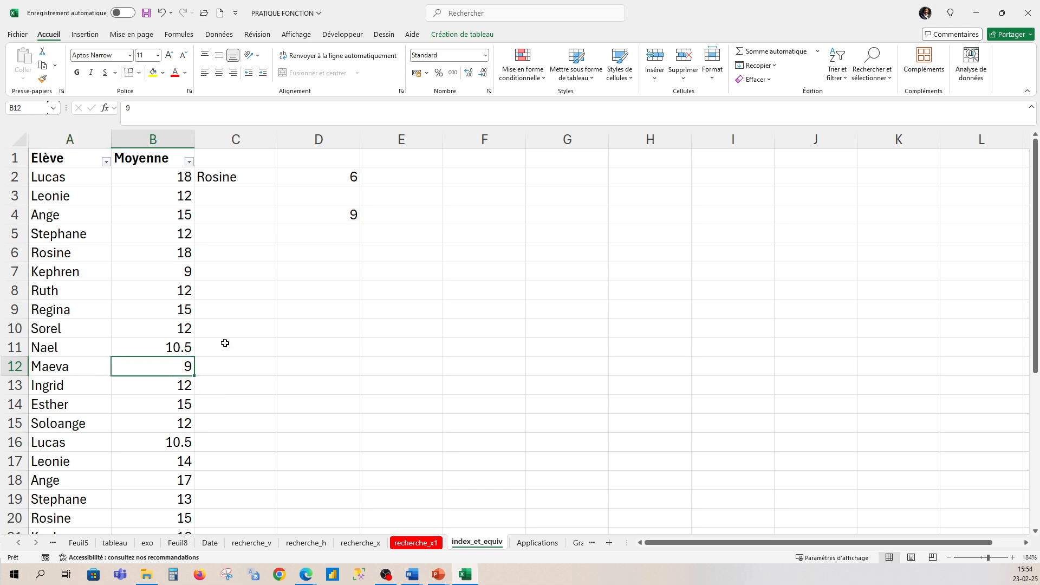
{"action": "left_click", "coordinate": [336, 216]}
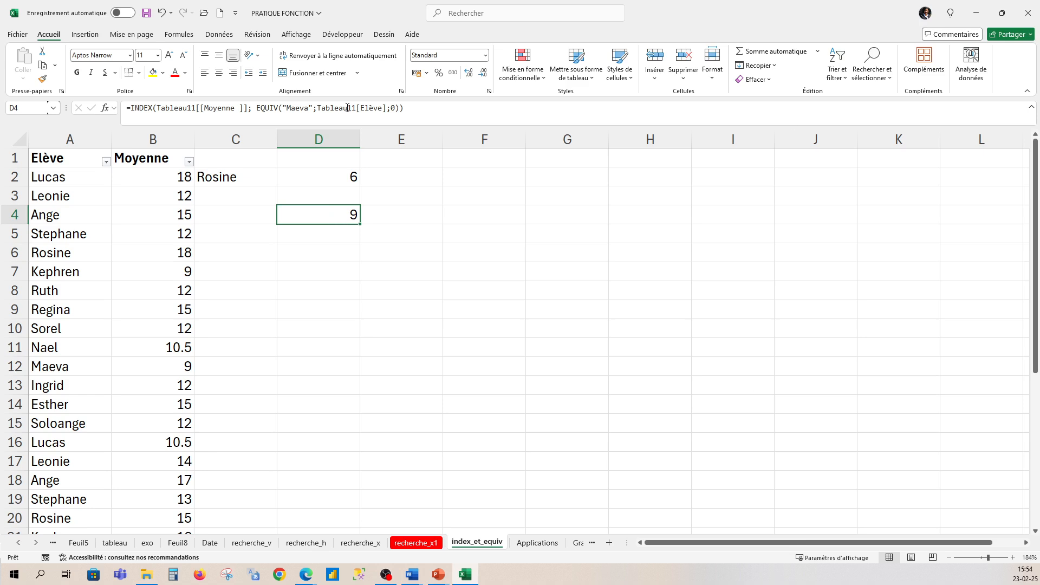
{"action": "left_click", "coordinate": [303, 240]}
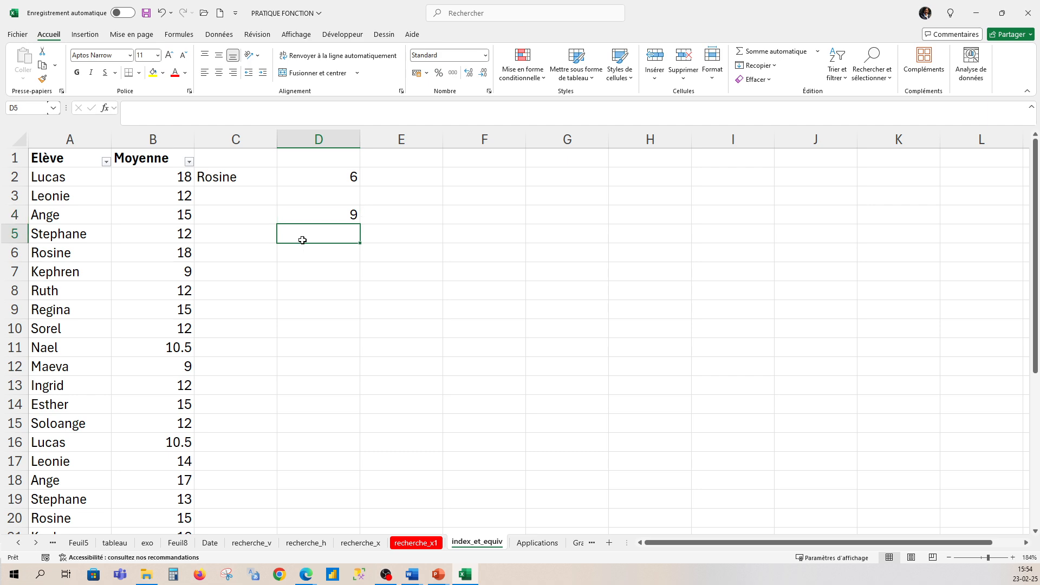
{"action": "type", "text": "=recher"}
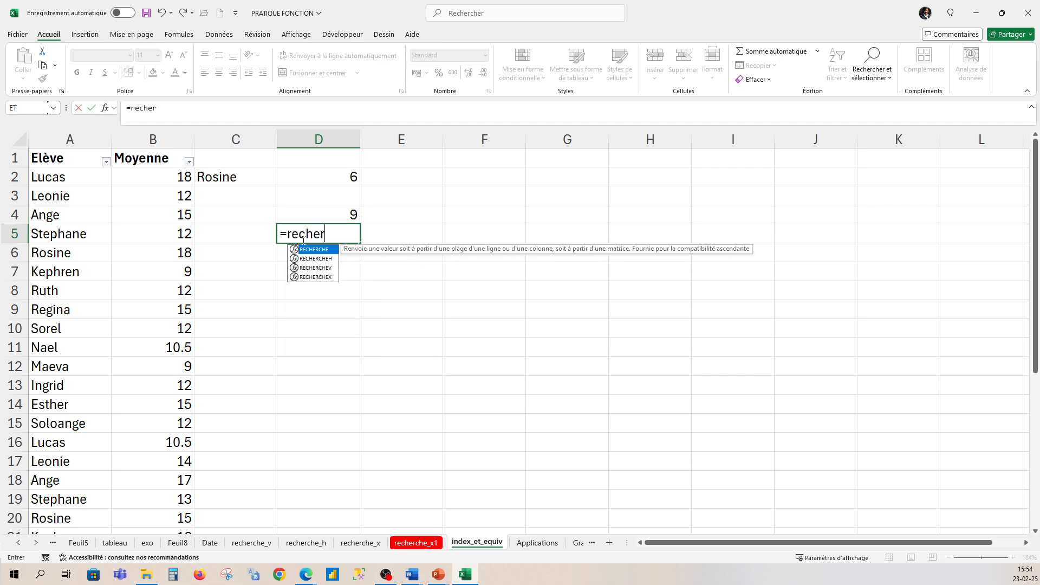
{"action": "type", "text": "chev("}
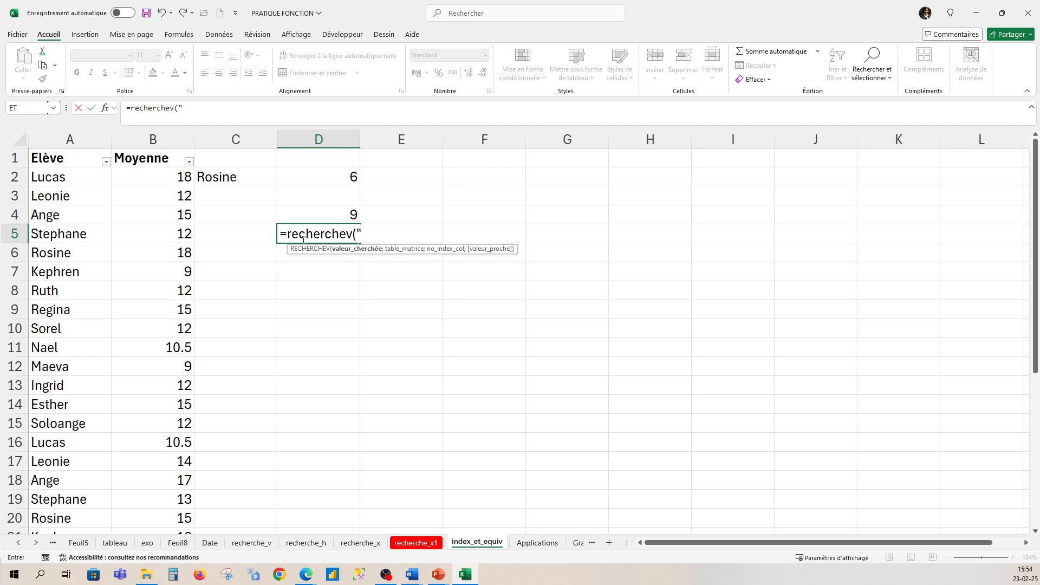
{"action": "type", "text": "Maeva\","}
{"action": "left_click_drag", "start_coordinate": [429, 234], "coordinate": [268, 246]}
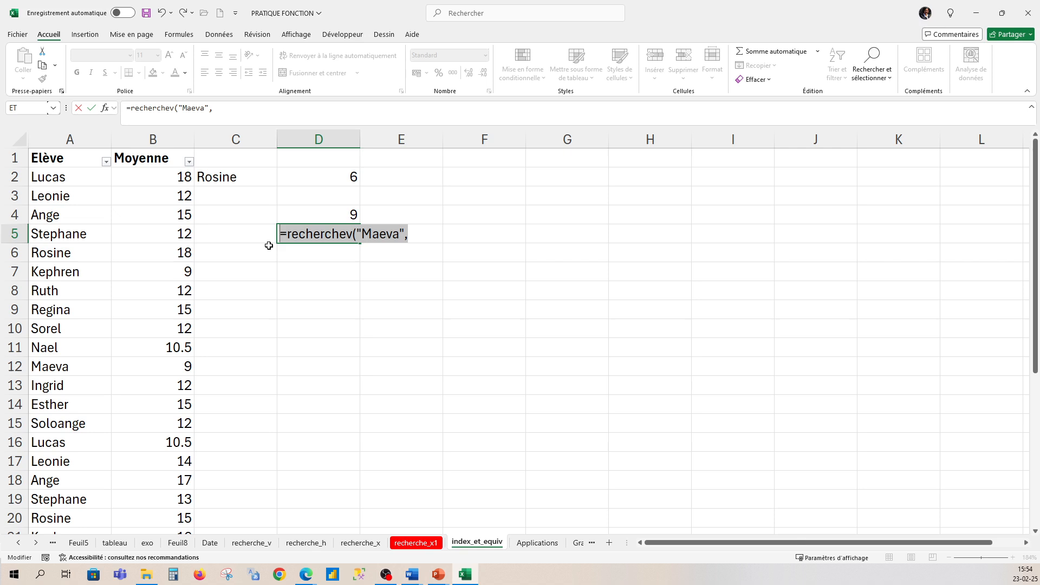
{"action": "key", "text": "Escape"}
- Select the INDEX and EQUIV formula in D4 and switch to Word
{"action": "left_click", "coordinate": [318, 213]}
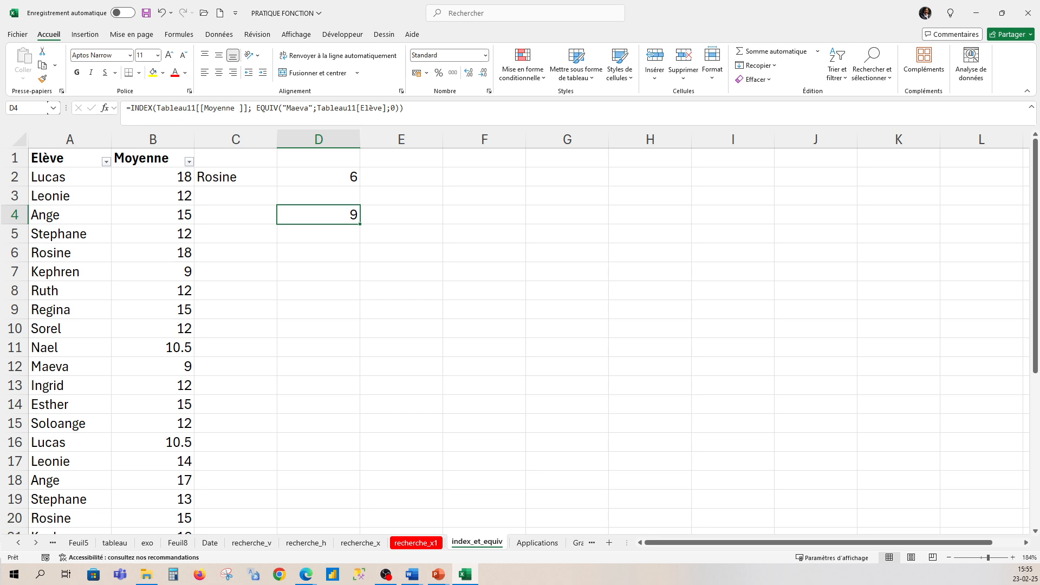
{"action": "key", "text": "alt+Tab"}
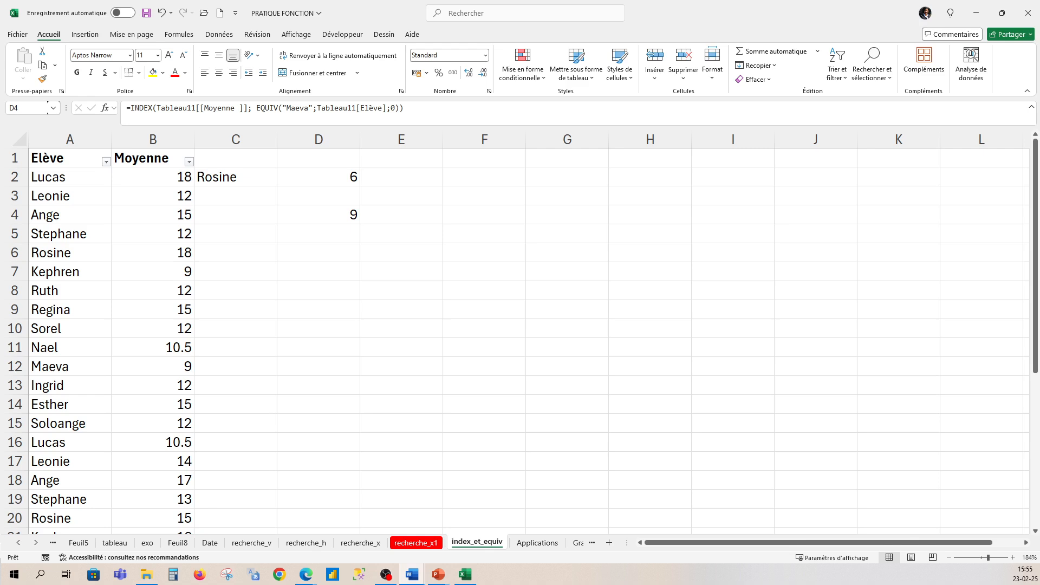